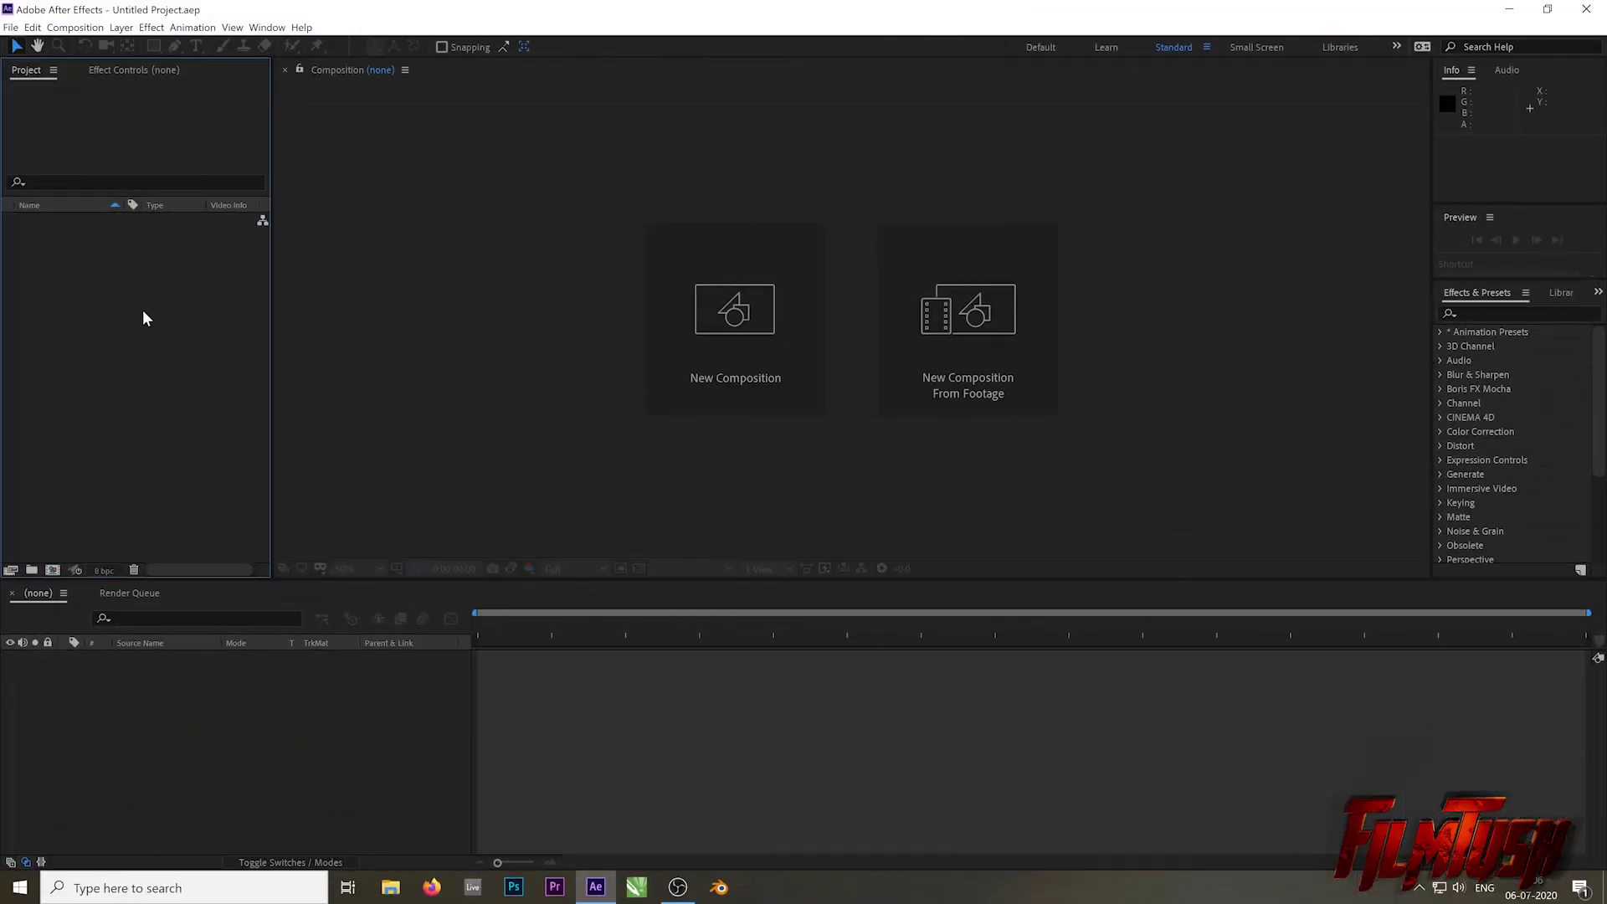
# Step: Import green screen.mp4 from the Desktop and create a new composition from the clip
pyautogui.doubleClick(142, 310)
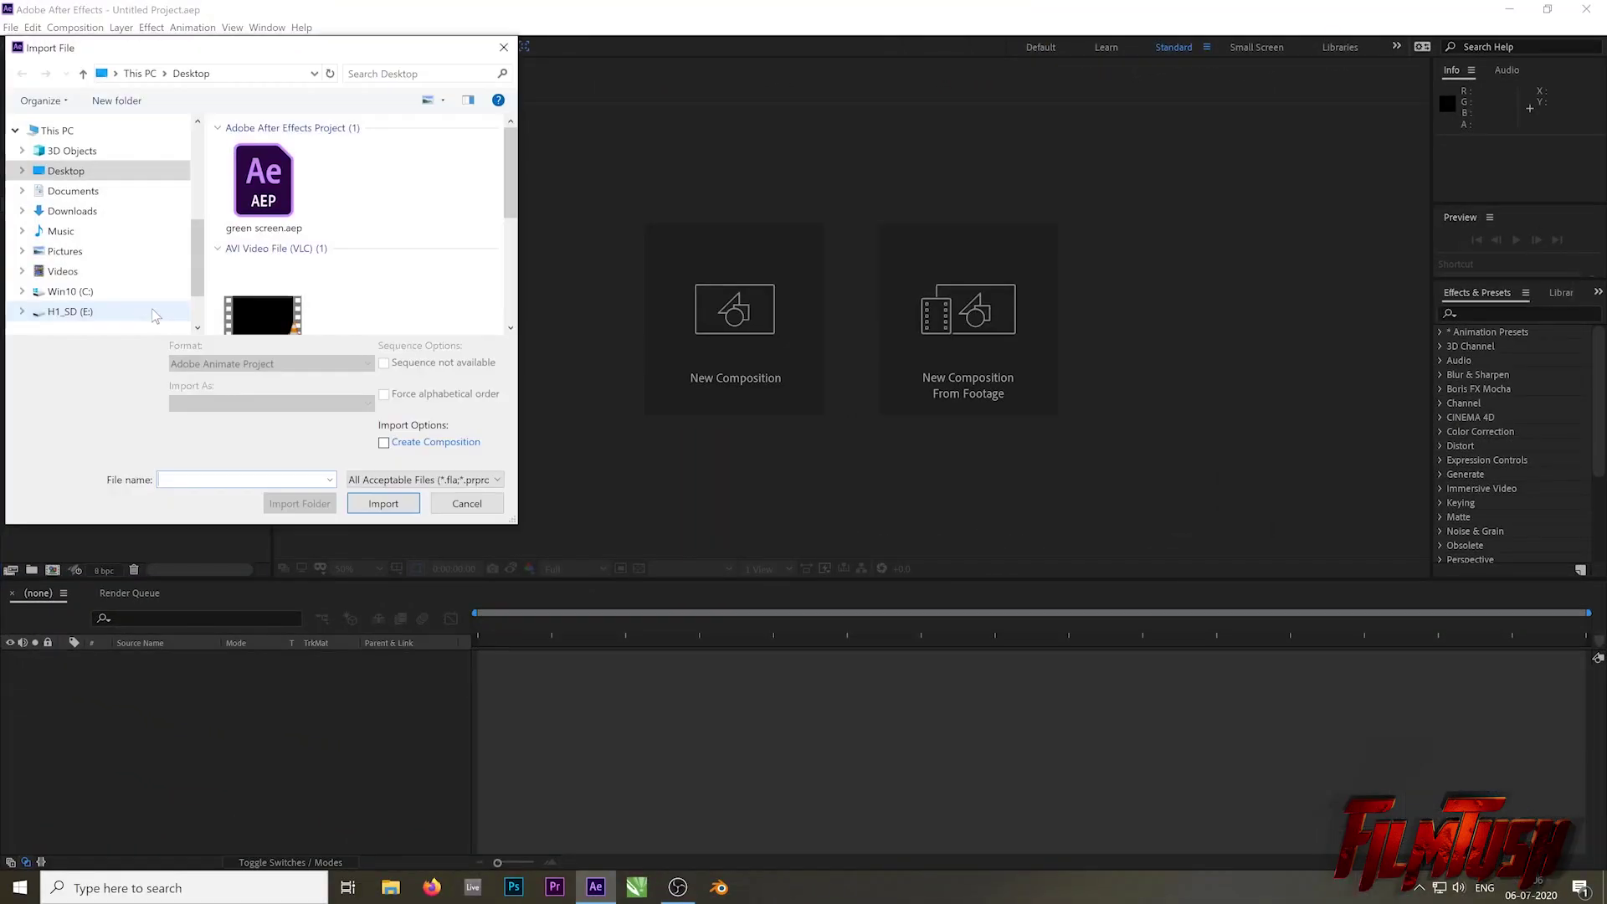
pyautogui.scroll(-3, 318, 262)
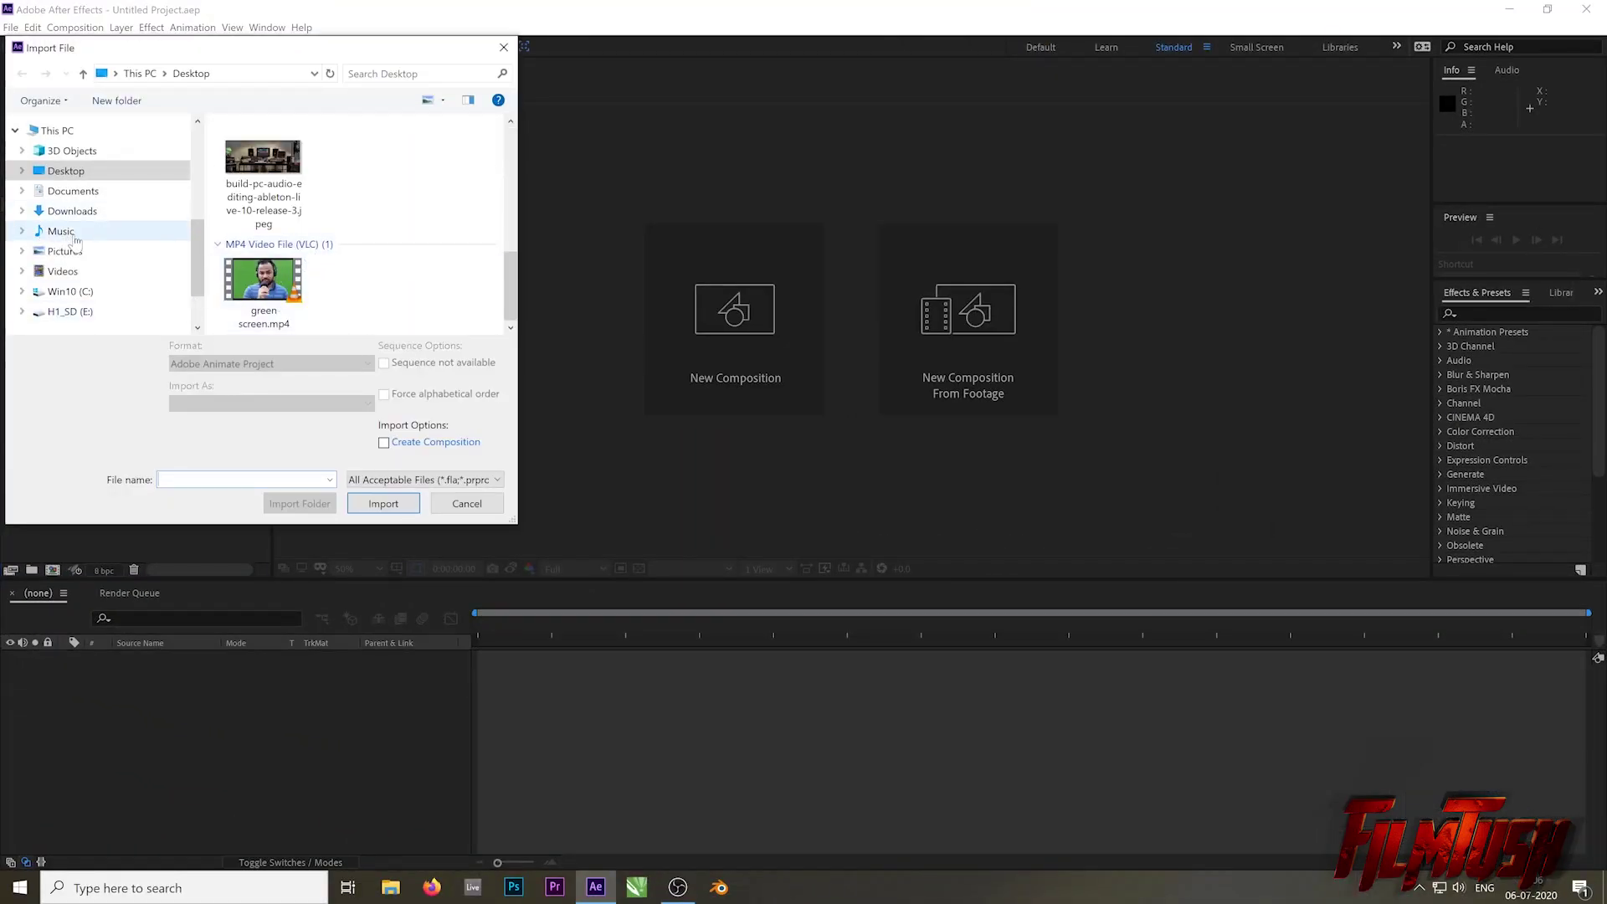
pyautogui.doubleClick(247, 280)
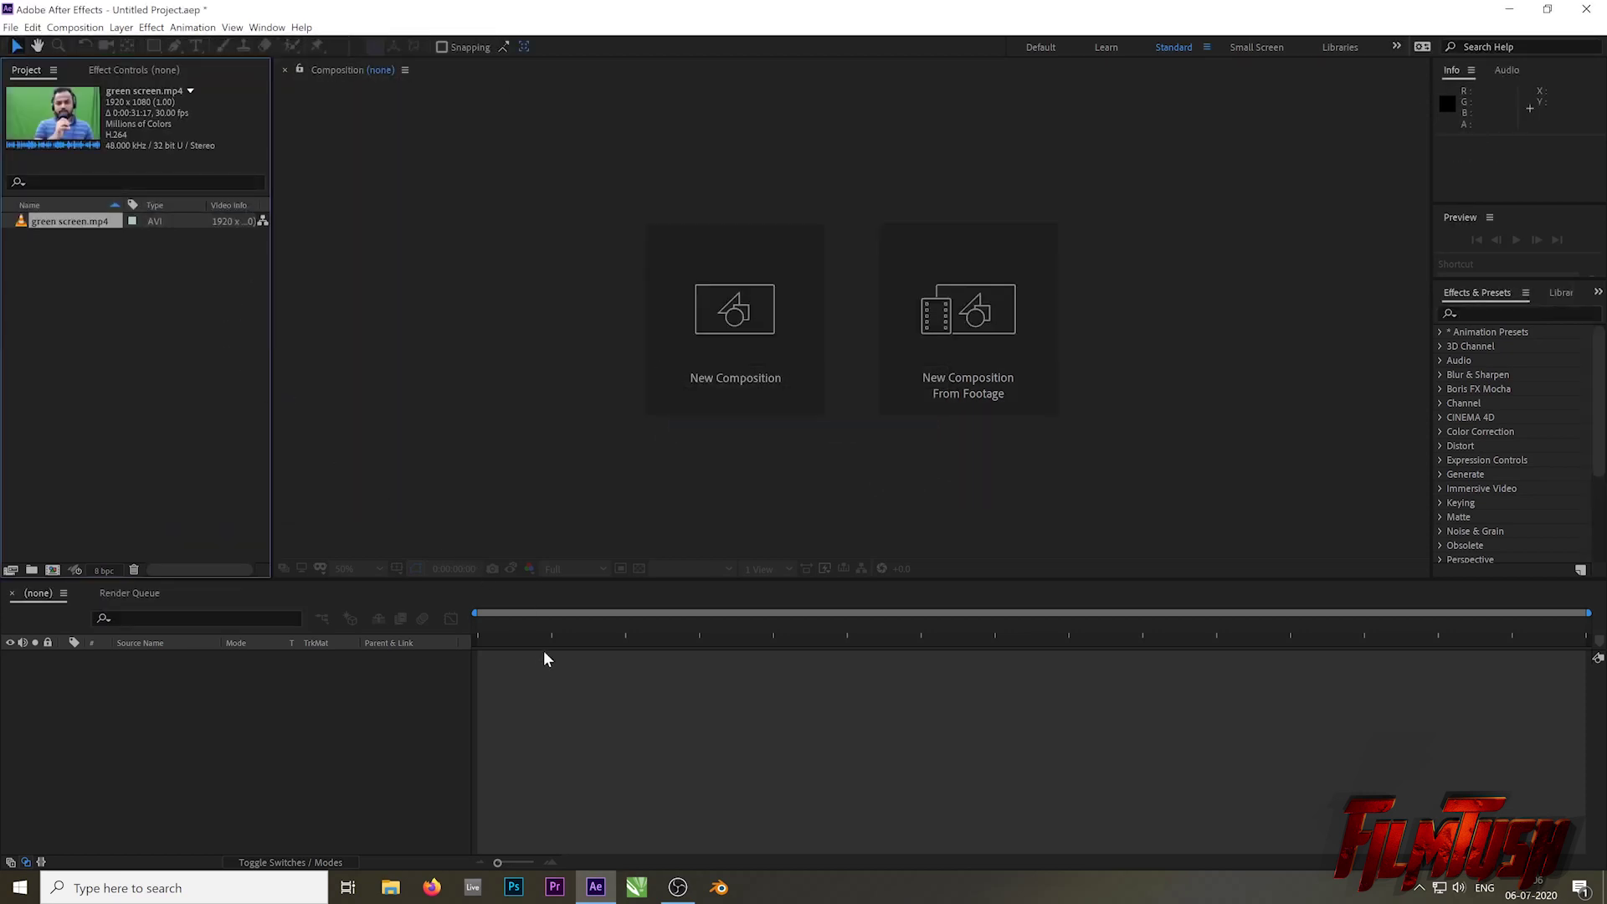
pyautogui.moveTo(59, 222); pyautogui.dragTo(54, 574)
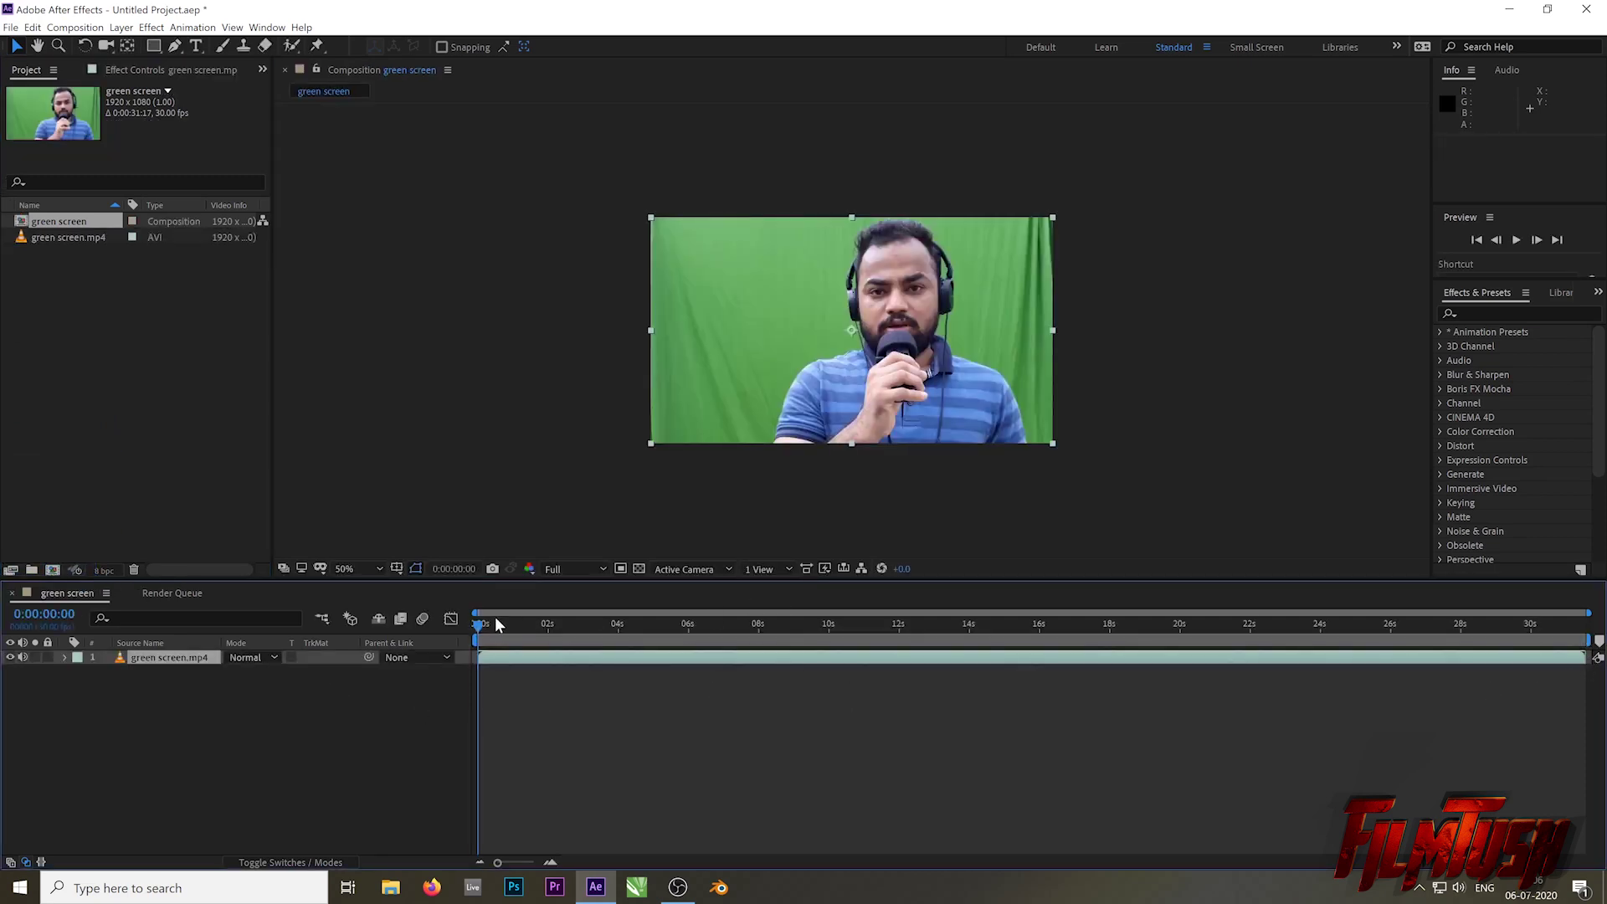
# Step: End the work area at 0:00:03:24, trim the composition to it, and park the playhead at 0:00:00:04
pyautogui.moveTo(478, 634); pyautogui.dragTo(612, 640)
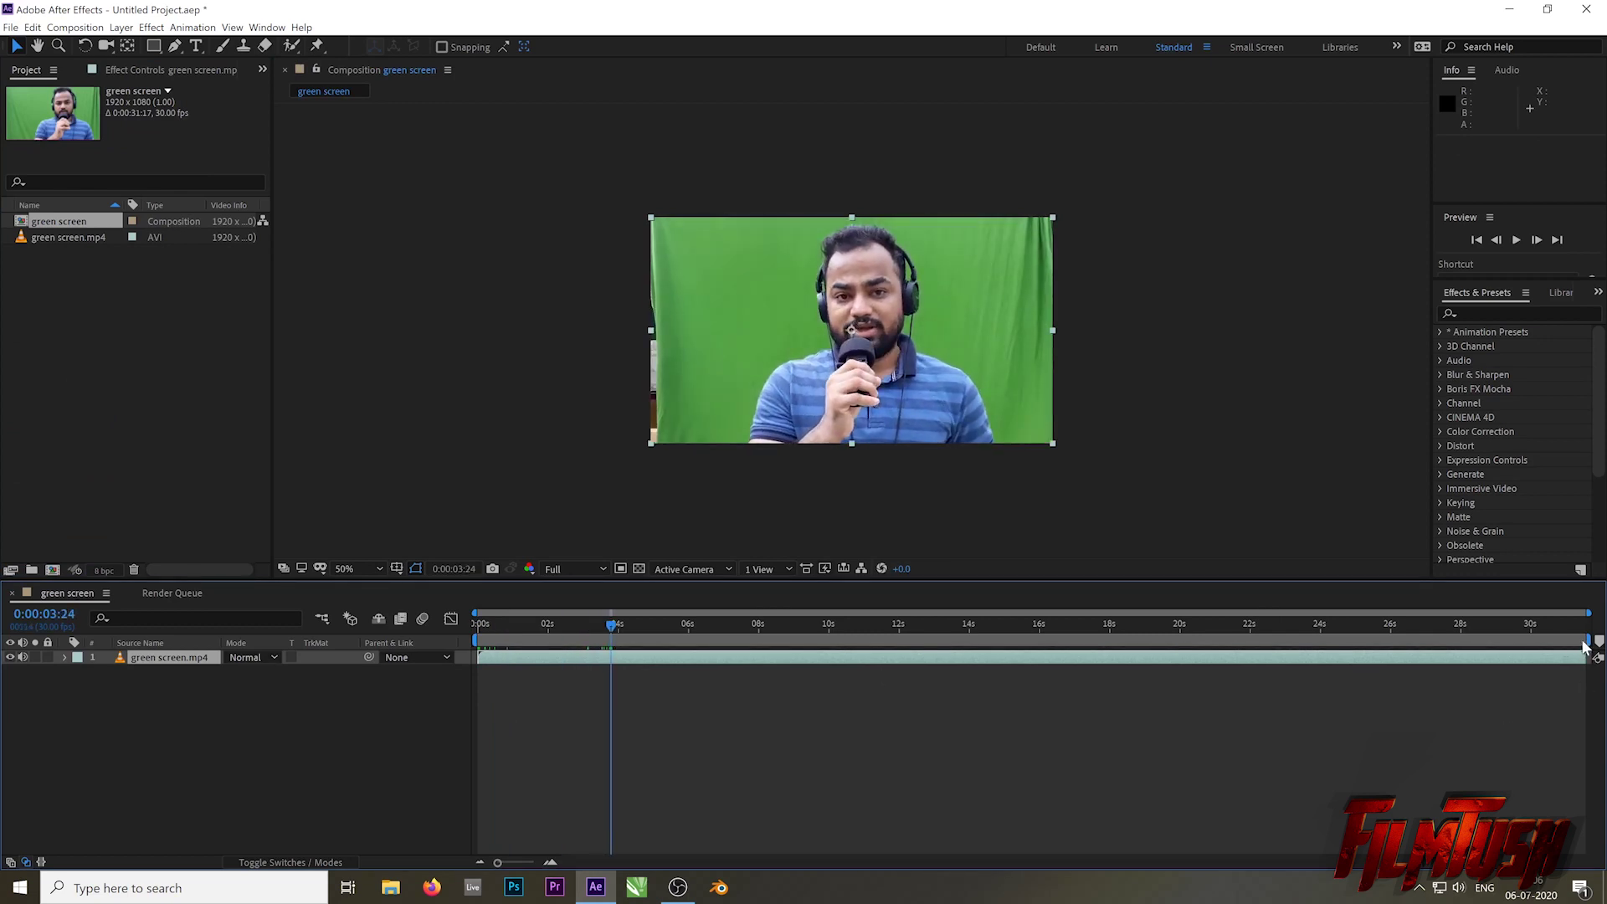
pyautogui.moveTo(1584, 643); pyautogui.dragTo(616, 689)
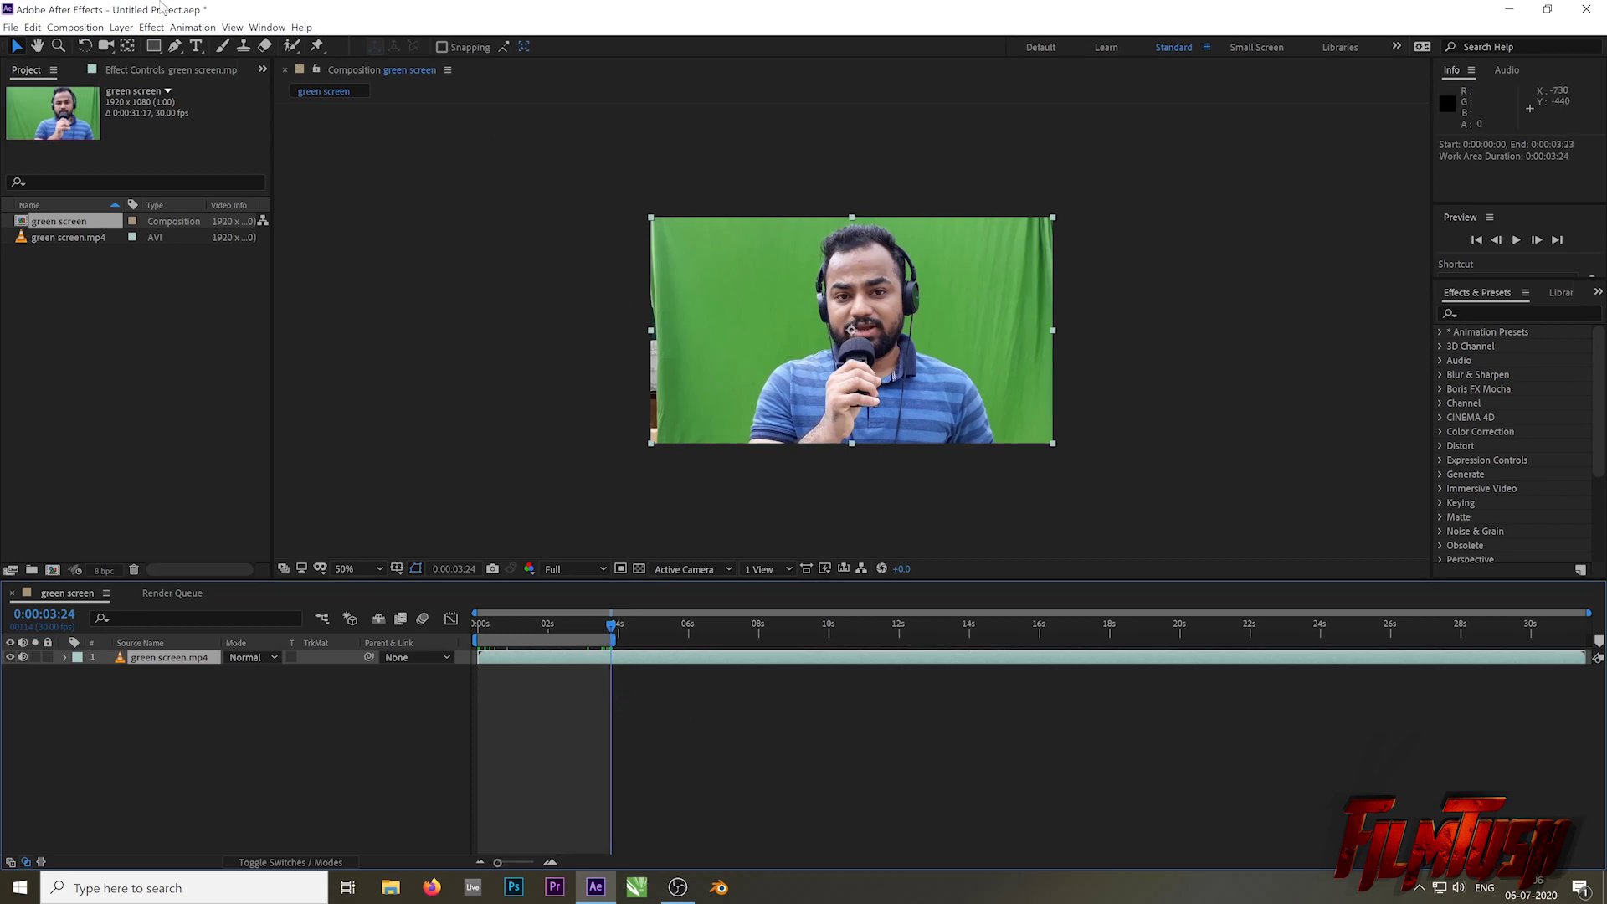
pyautogui.click(75, 27)
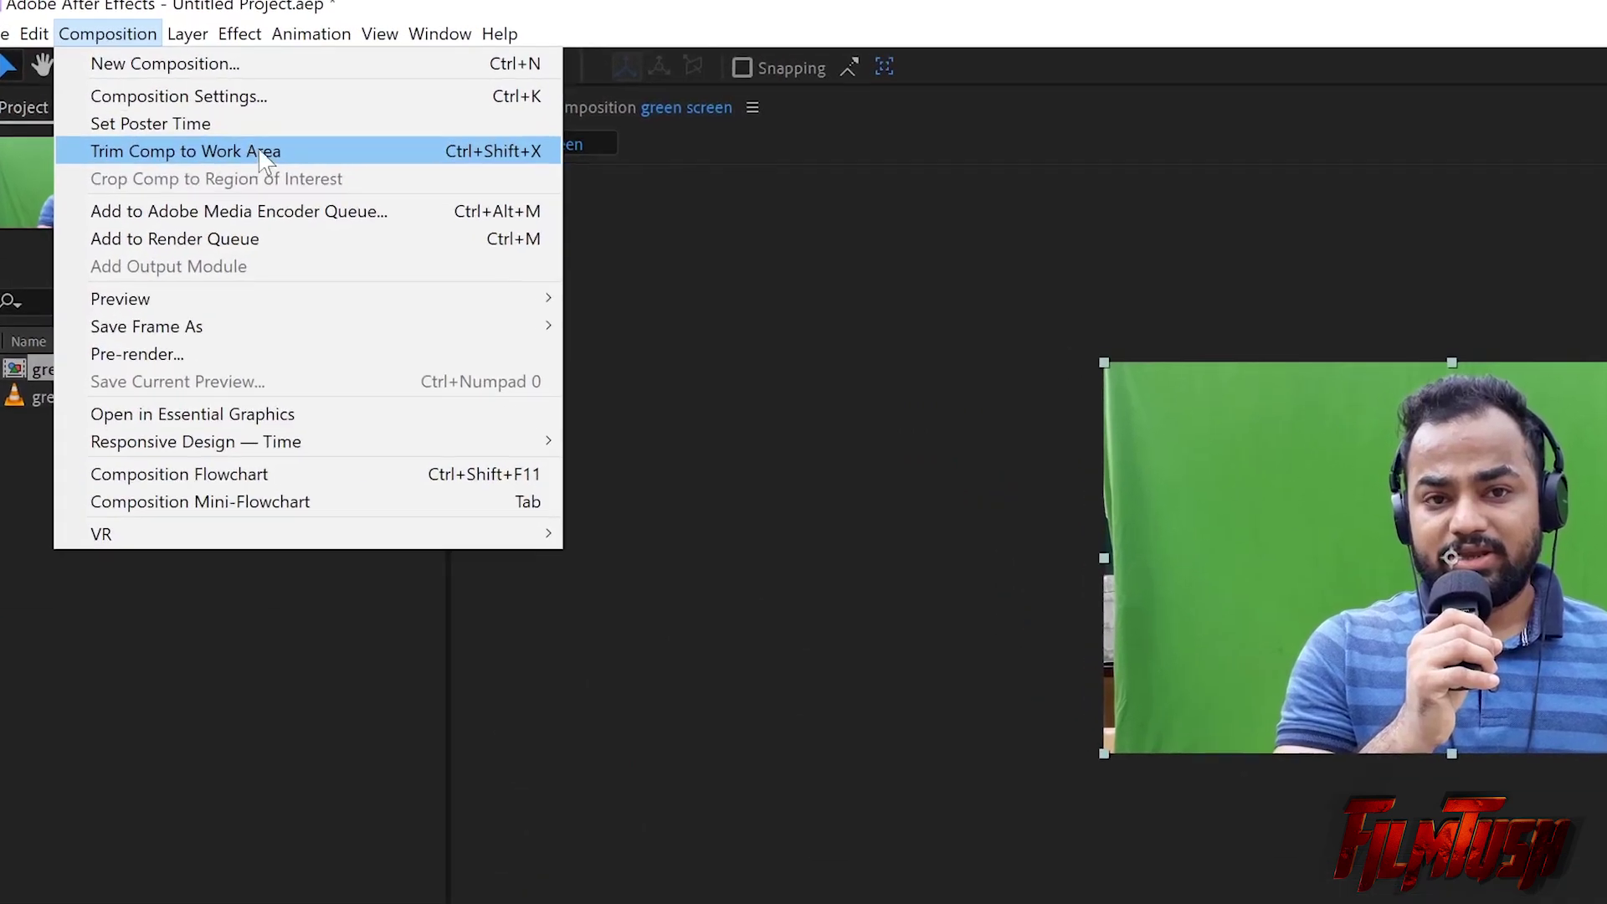
pyautogui.click(159, 93)
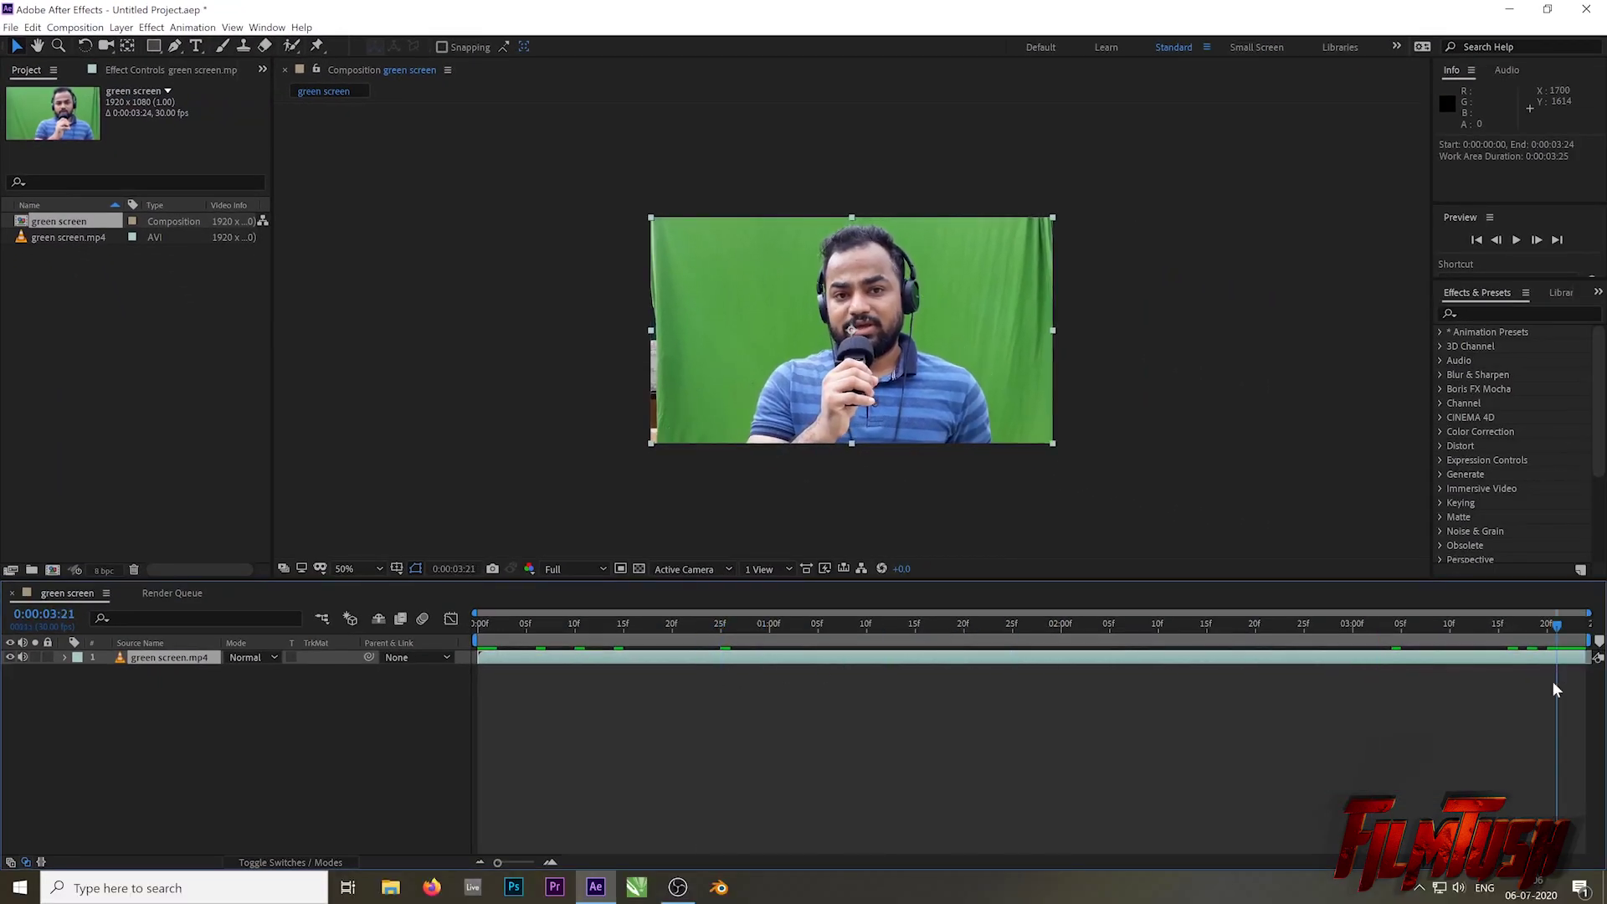
pyautogui.moveTo(1552, 680); pyautogui.dragTo(517, 706)
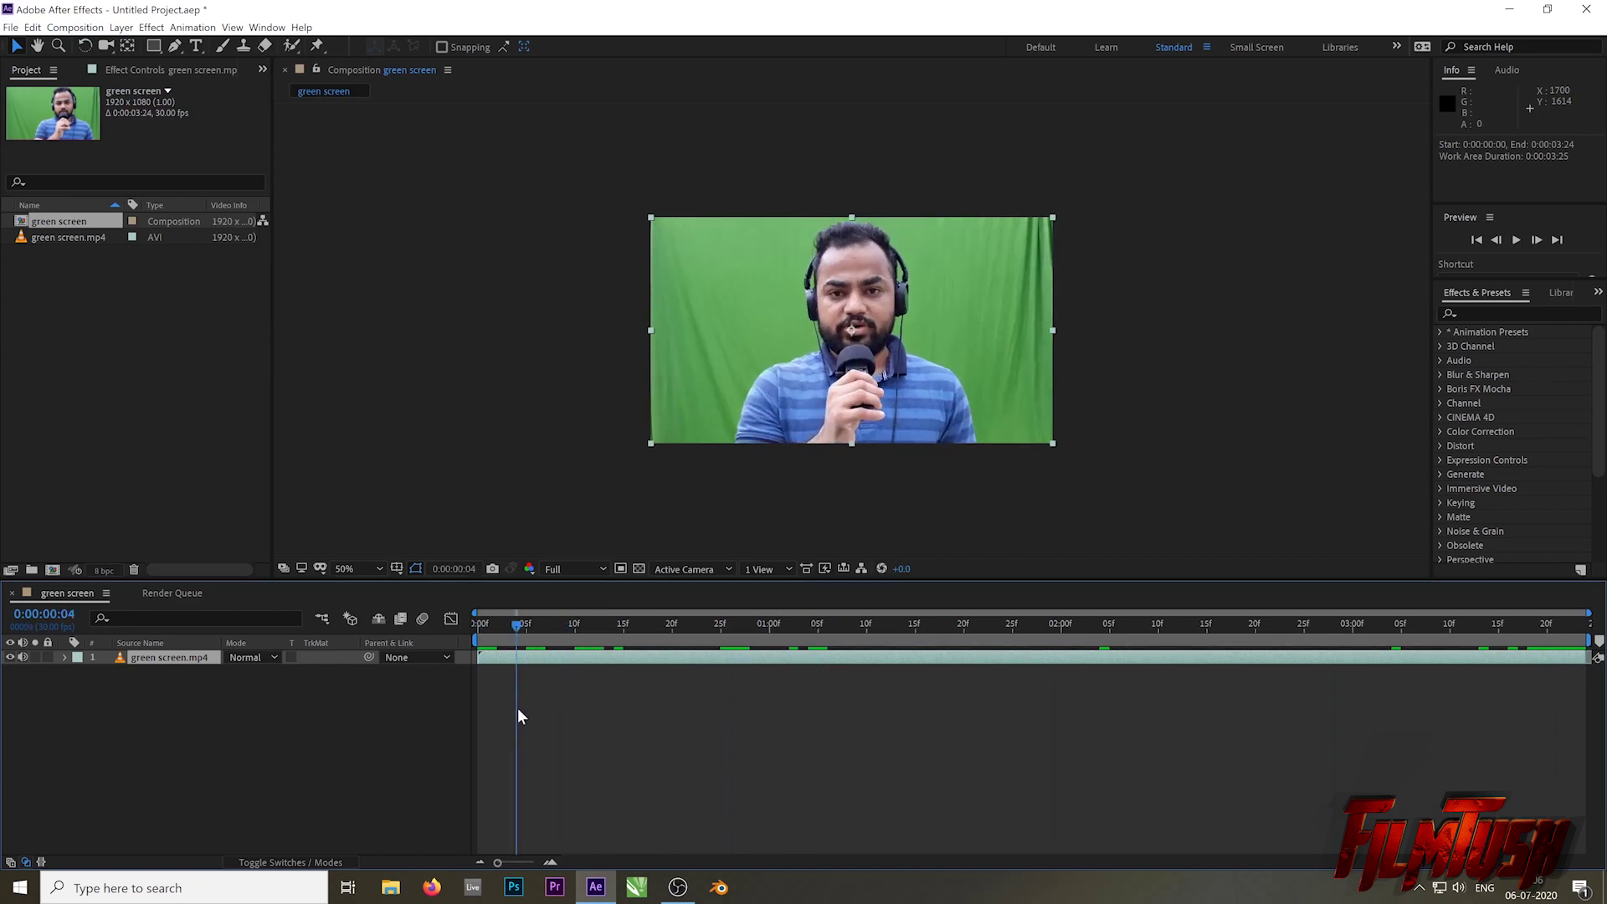
# Step: Search the effects for "key" and apply the Keylight + Key Cleaner + Advanced Spill Suppressor preset to the green screen.mp4 layer
pyautogui.click(1511, 308)
pyautogui.write('ke')
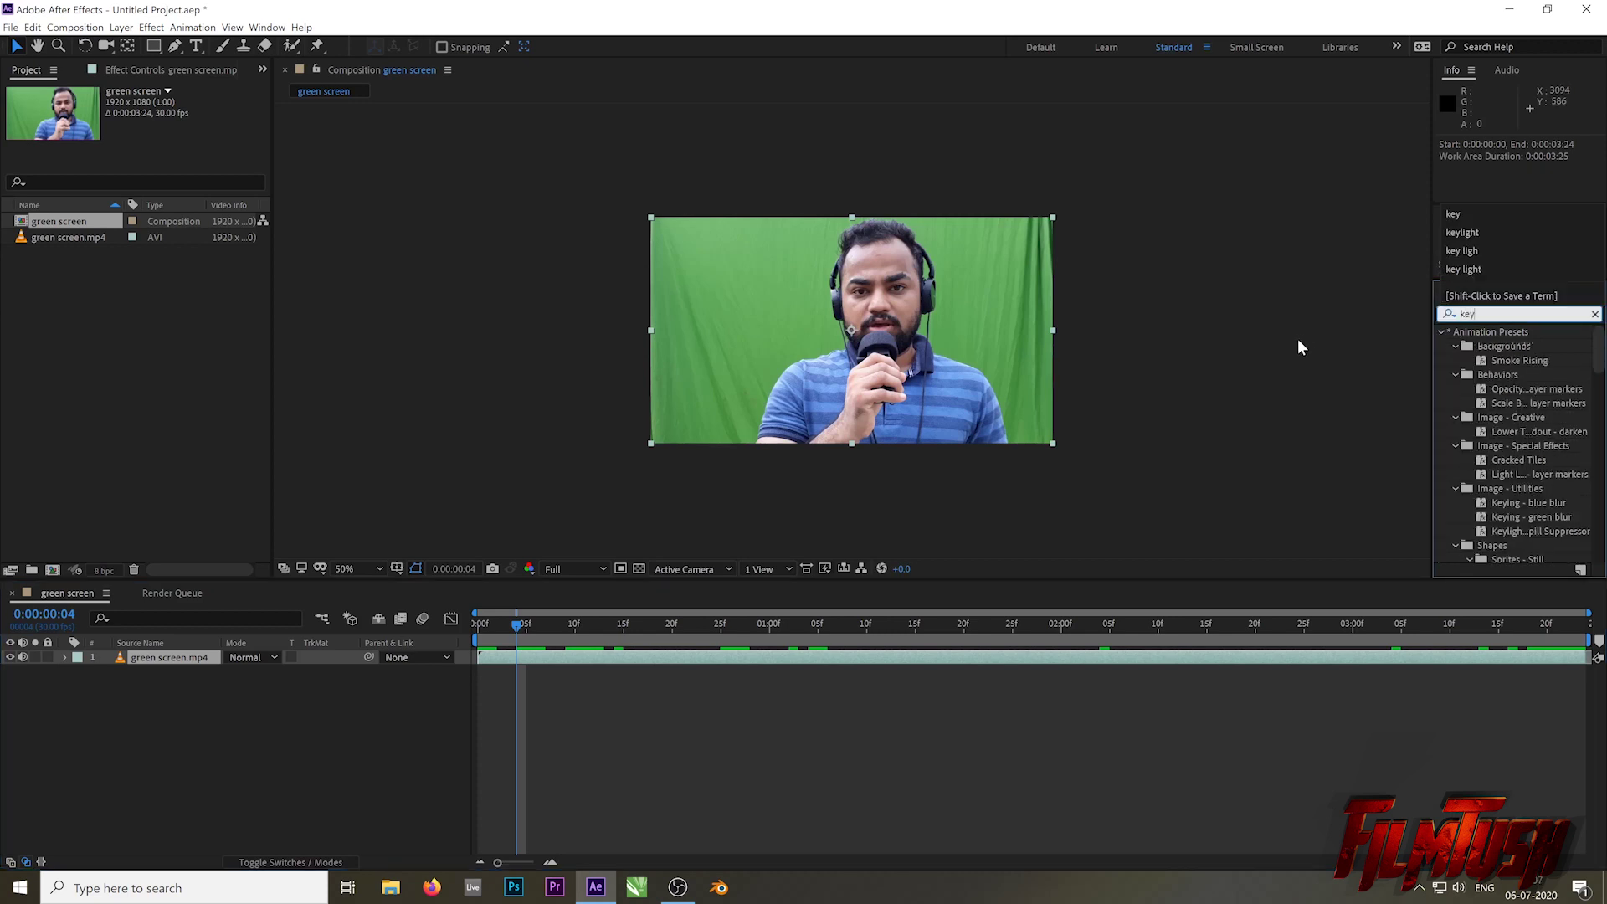
pyautogui.write('y')
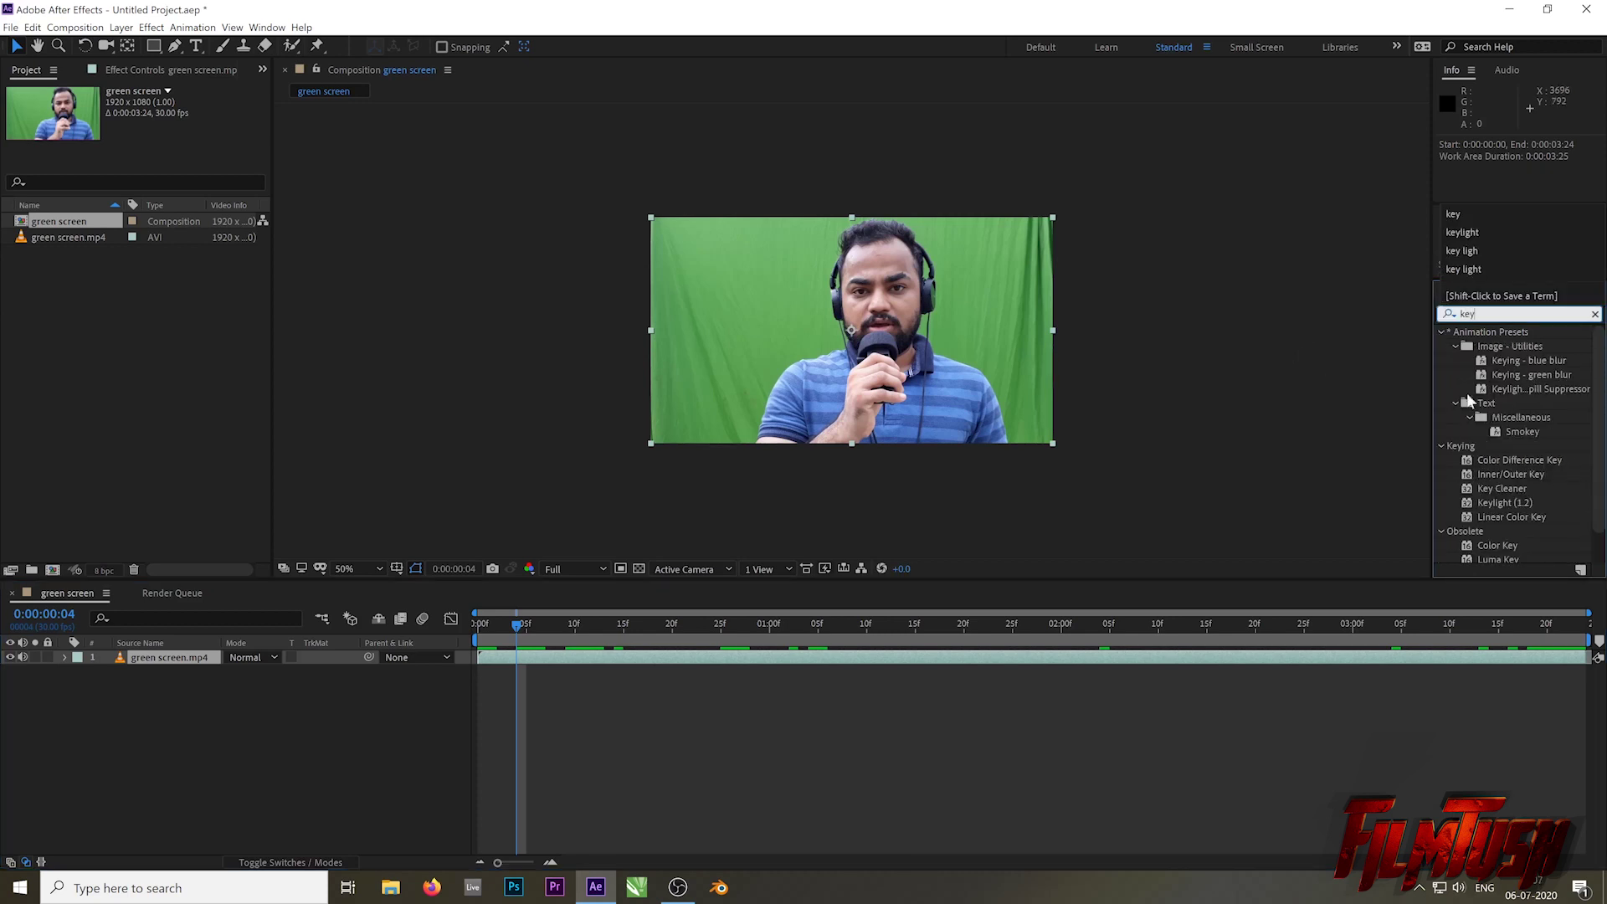
pyautogui.click(1518, 389)
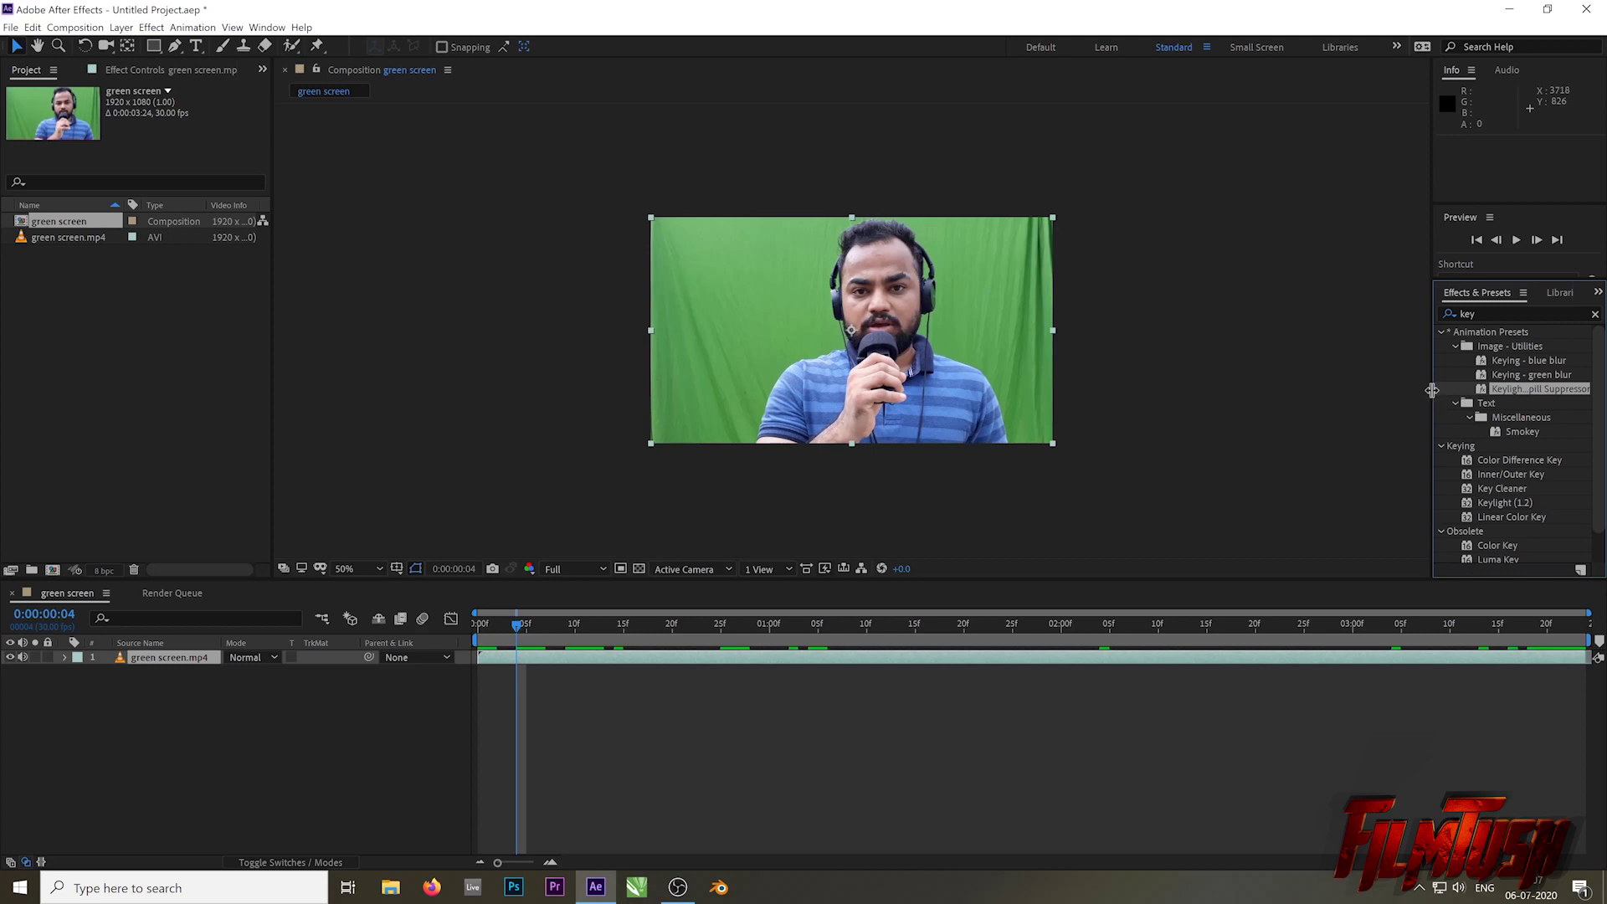
pyautogui.moveTo(1430, 388); pyautogui.dragTo(1260, 385)
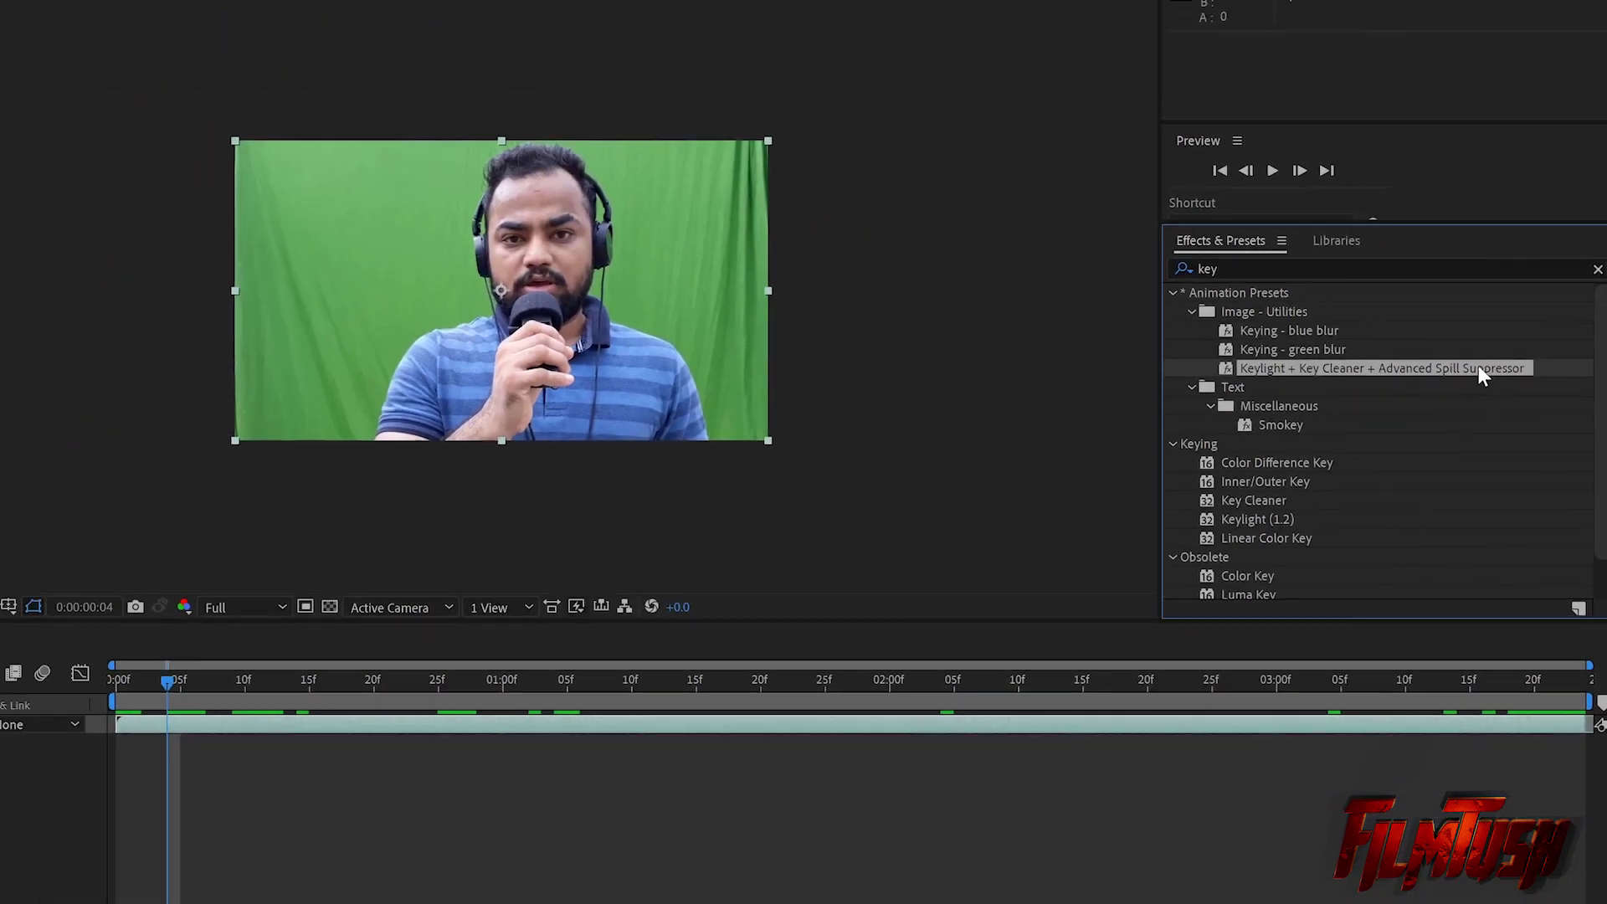
pyautogui.moveTo(1449, 339); pyautogui.dragTo(513, 631)
pyautogui.moveTo(1028, 552); pyautogui.dragTo(673, 659)
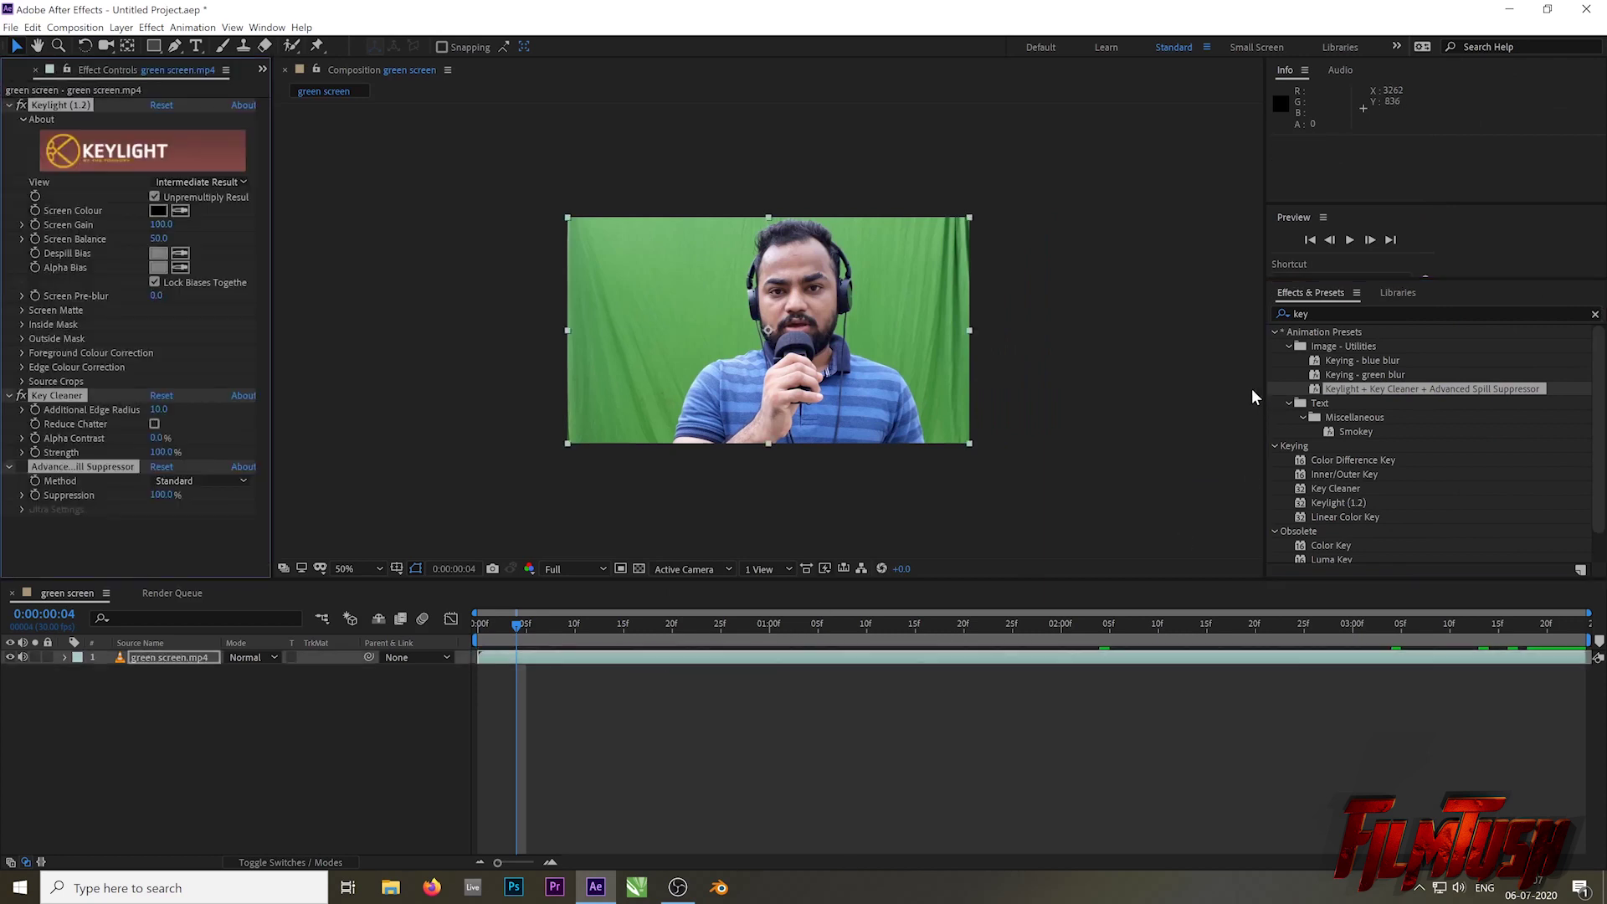
pyautogui.moveTo(1266, 360); pyautogui.dragTo(1418, 355)
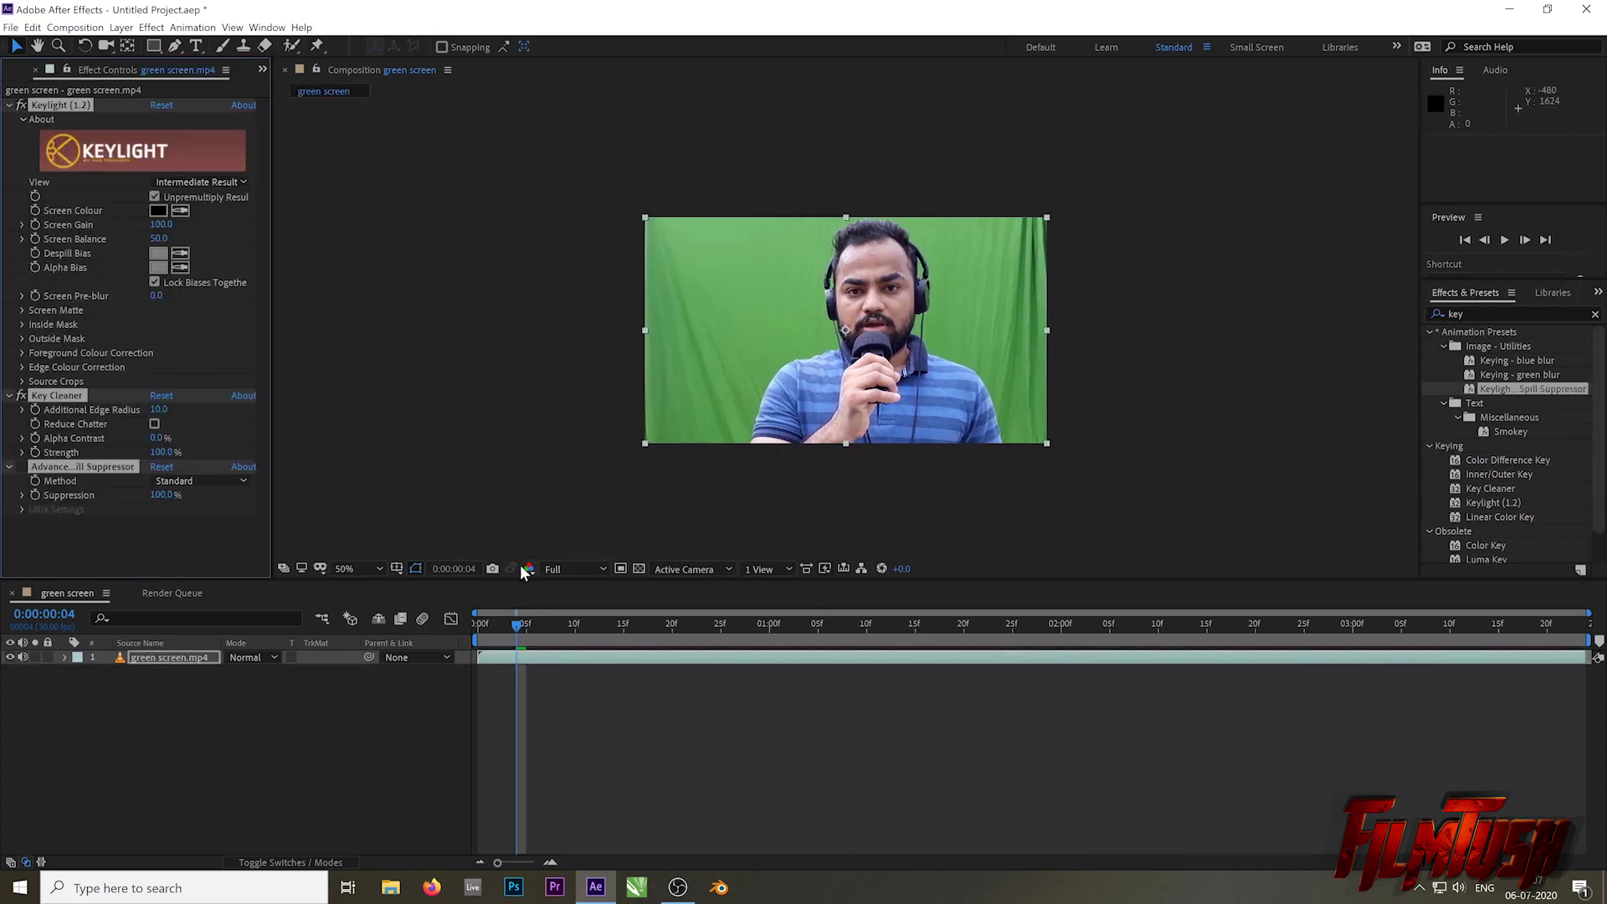
# Step: Fit the composition in the viewer and sample the green backdrop as Keylight's Screen Colour
pyautogui.click(380, 569)
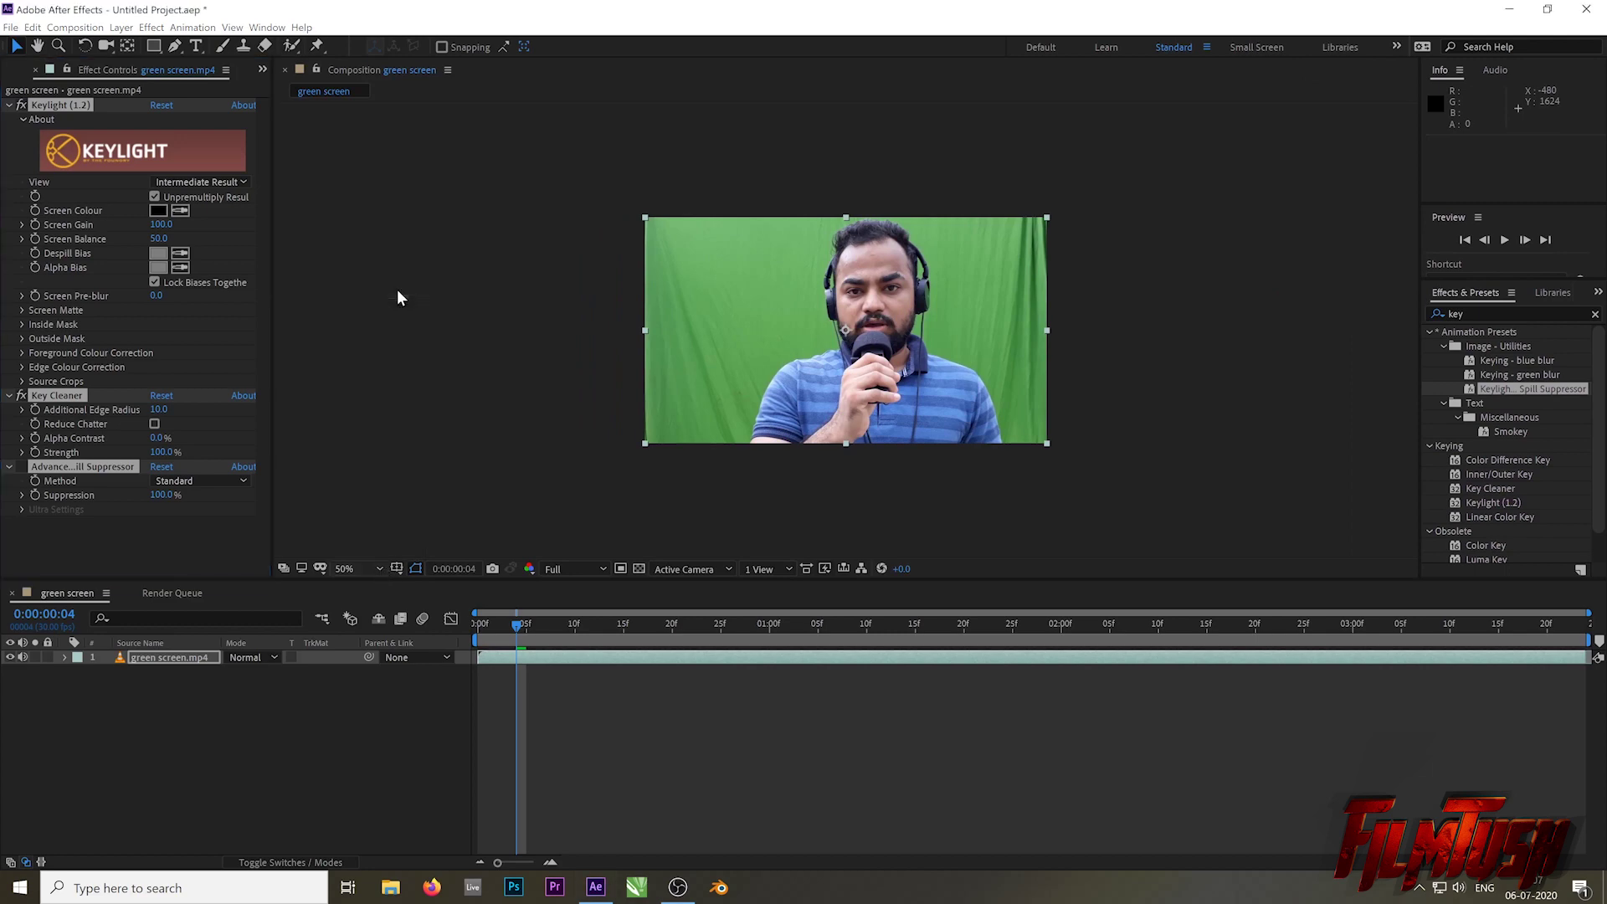
pyautogui.click(397, 289)
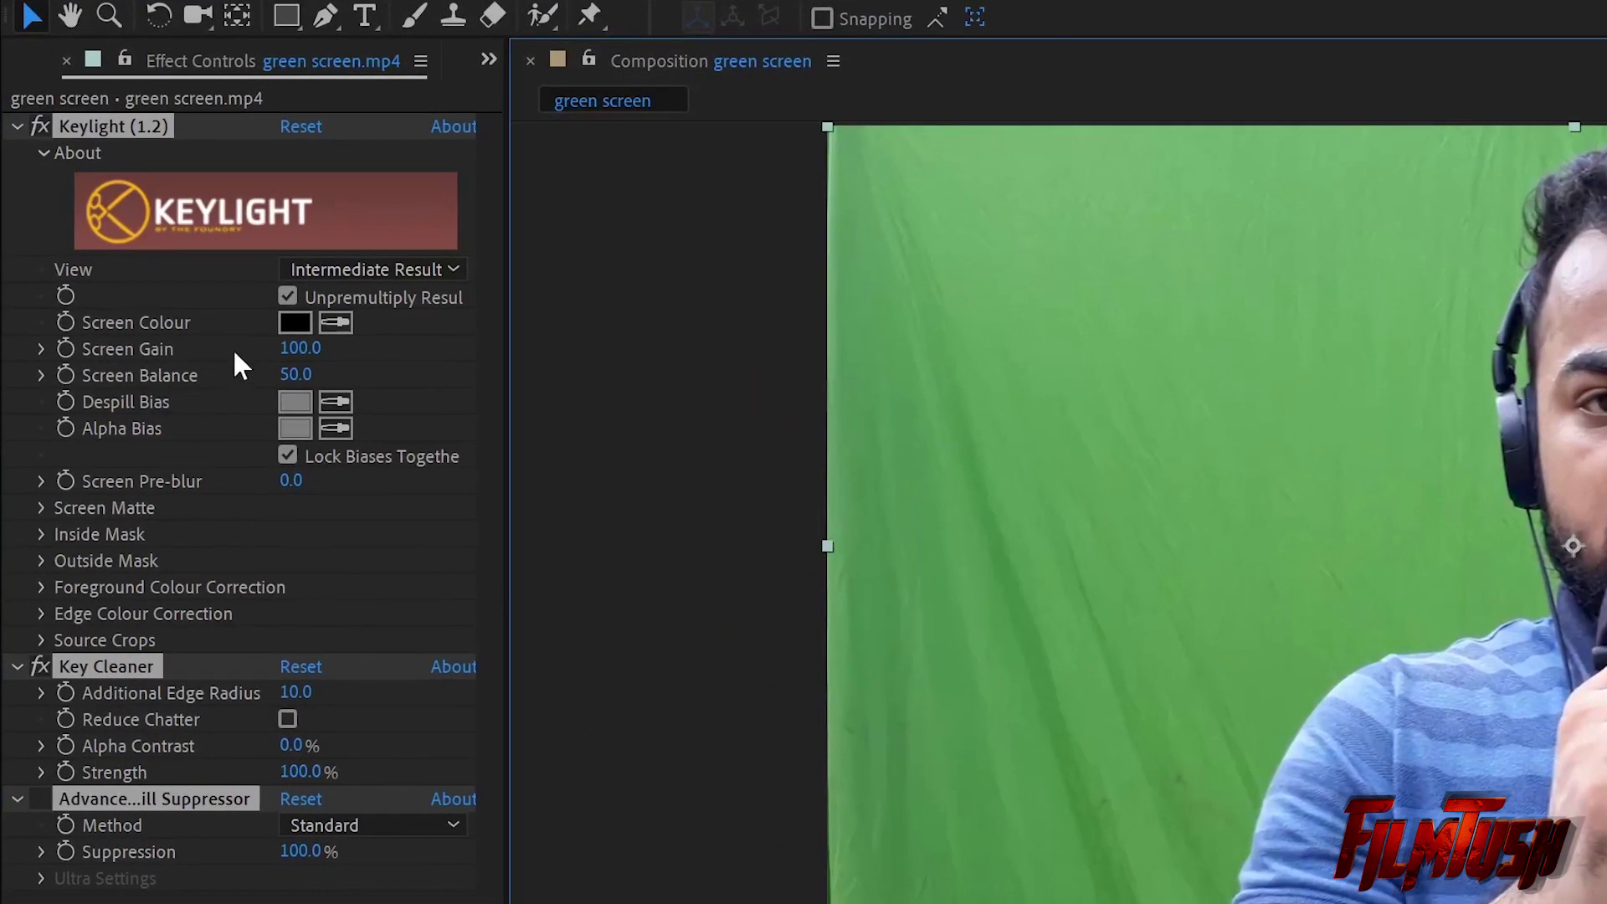
pyautogui.click(336, 323)
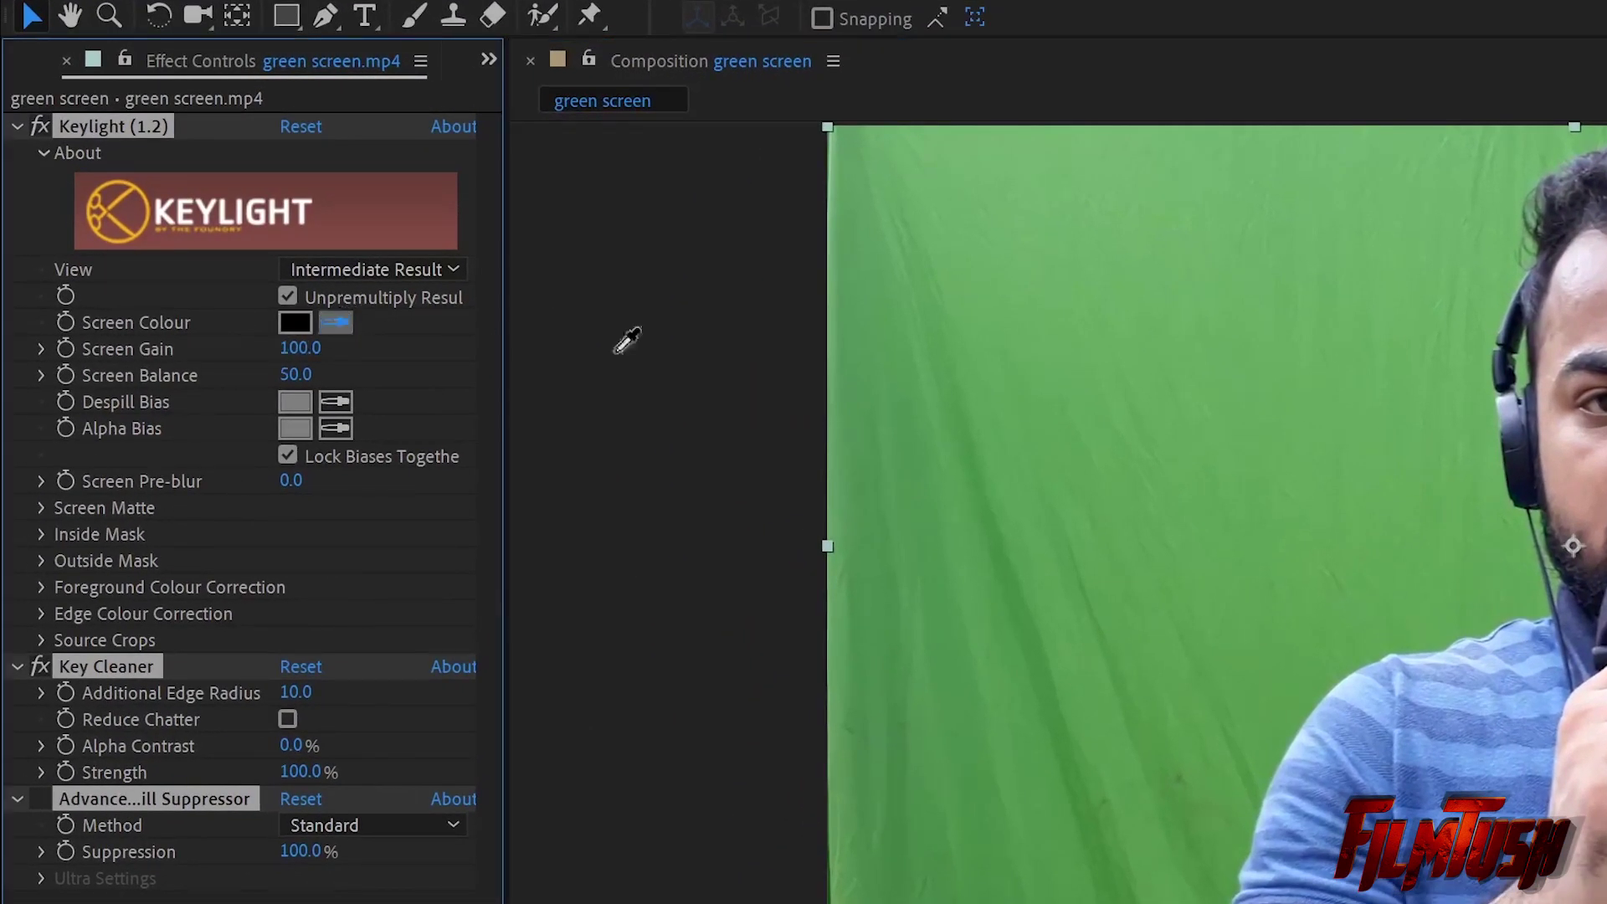
pyautogui.click(1179, 299)
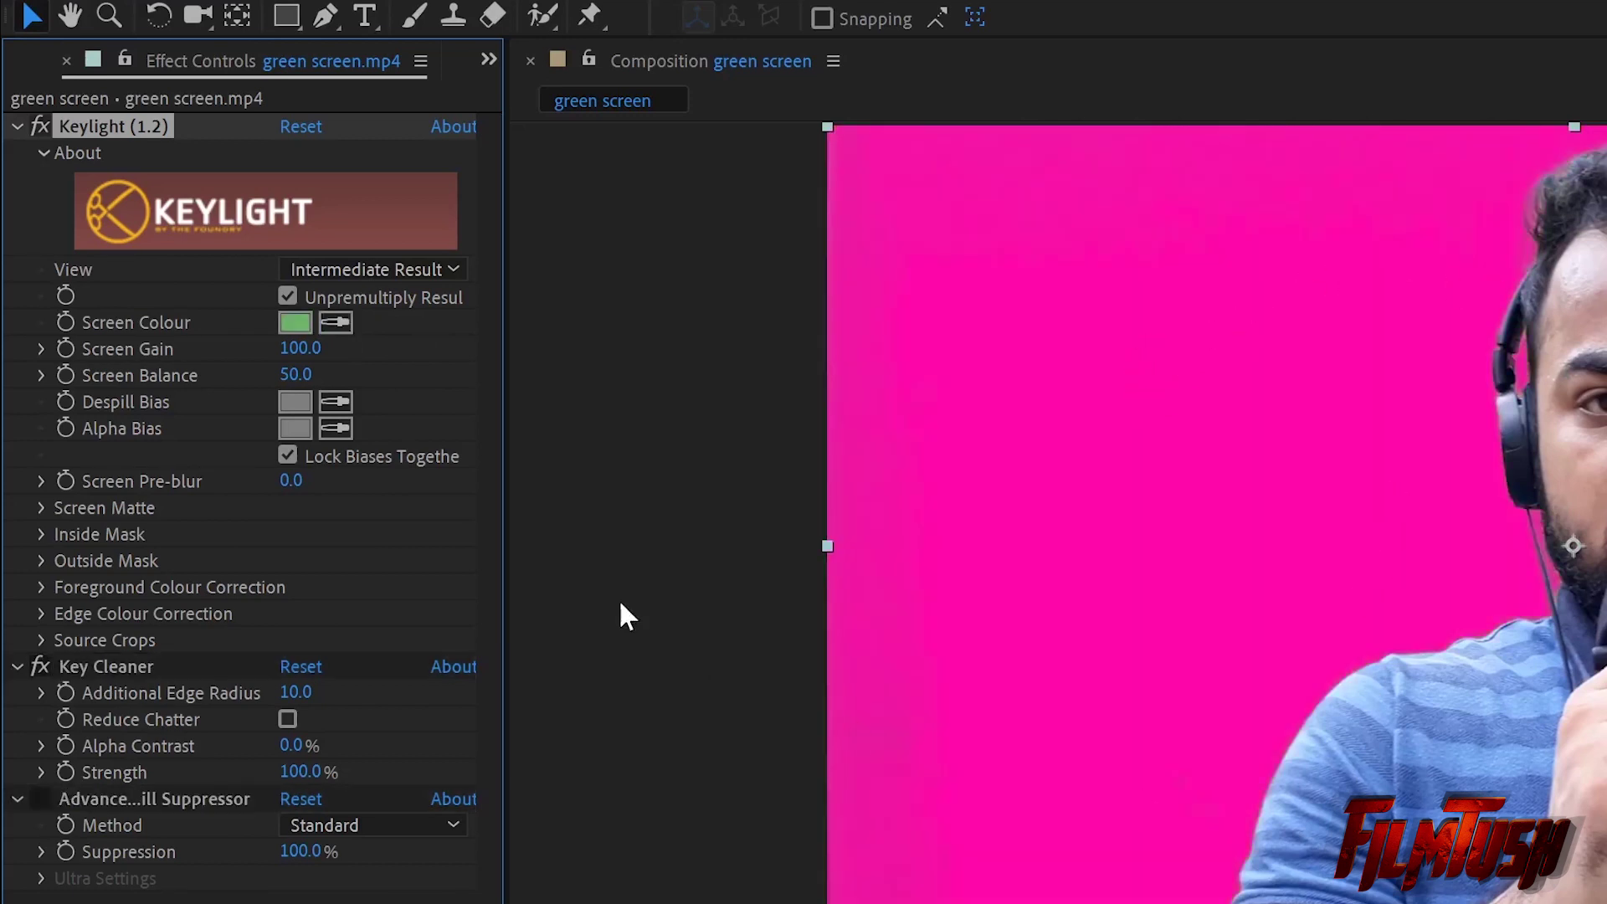
# Step: Show Keylight's Screen Matte view and set the matte's Clip Black to 21 and Clip White to 50
pyautogui.click(393, 264)
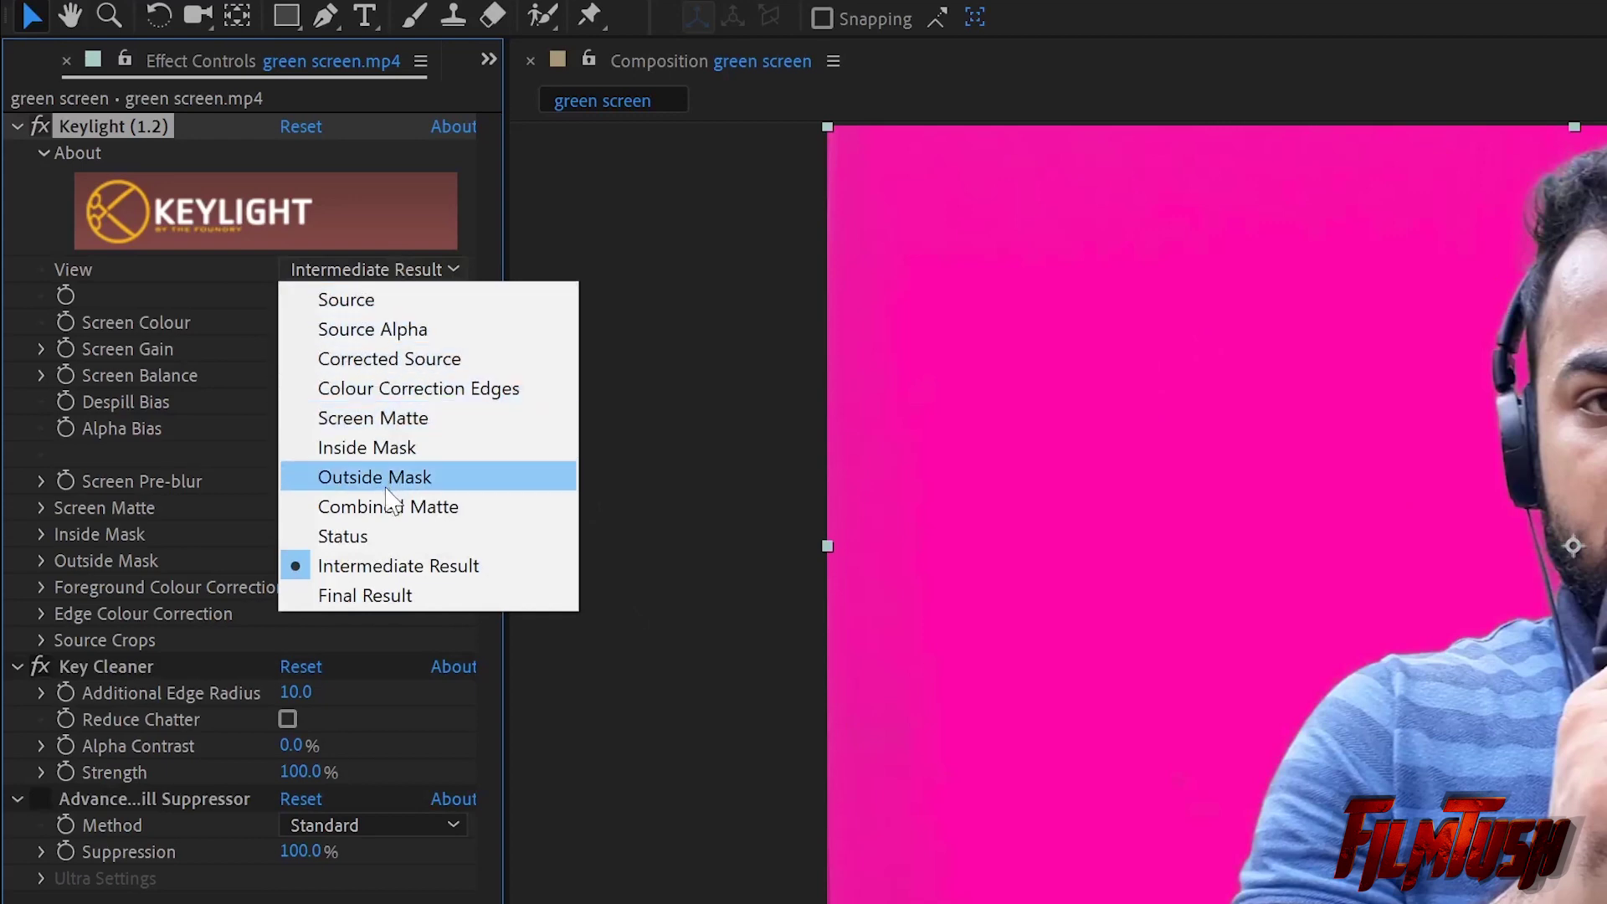
pyautogui.click(419, 419)
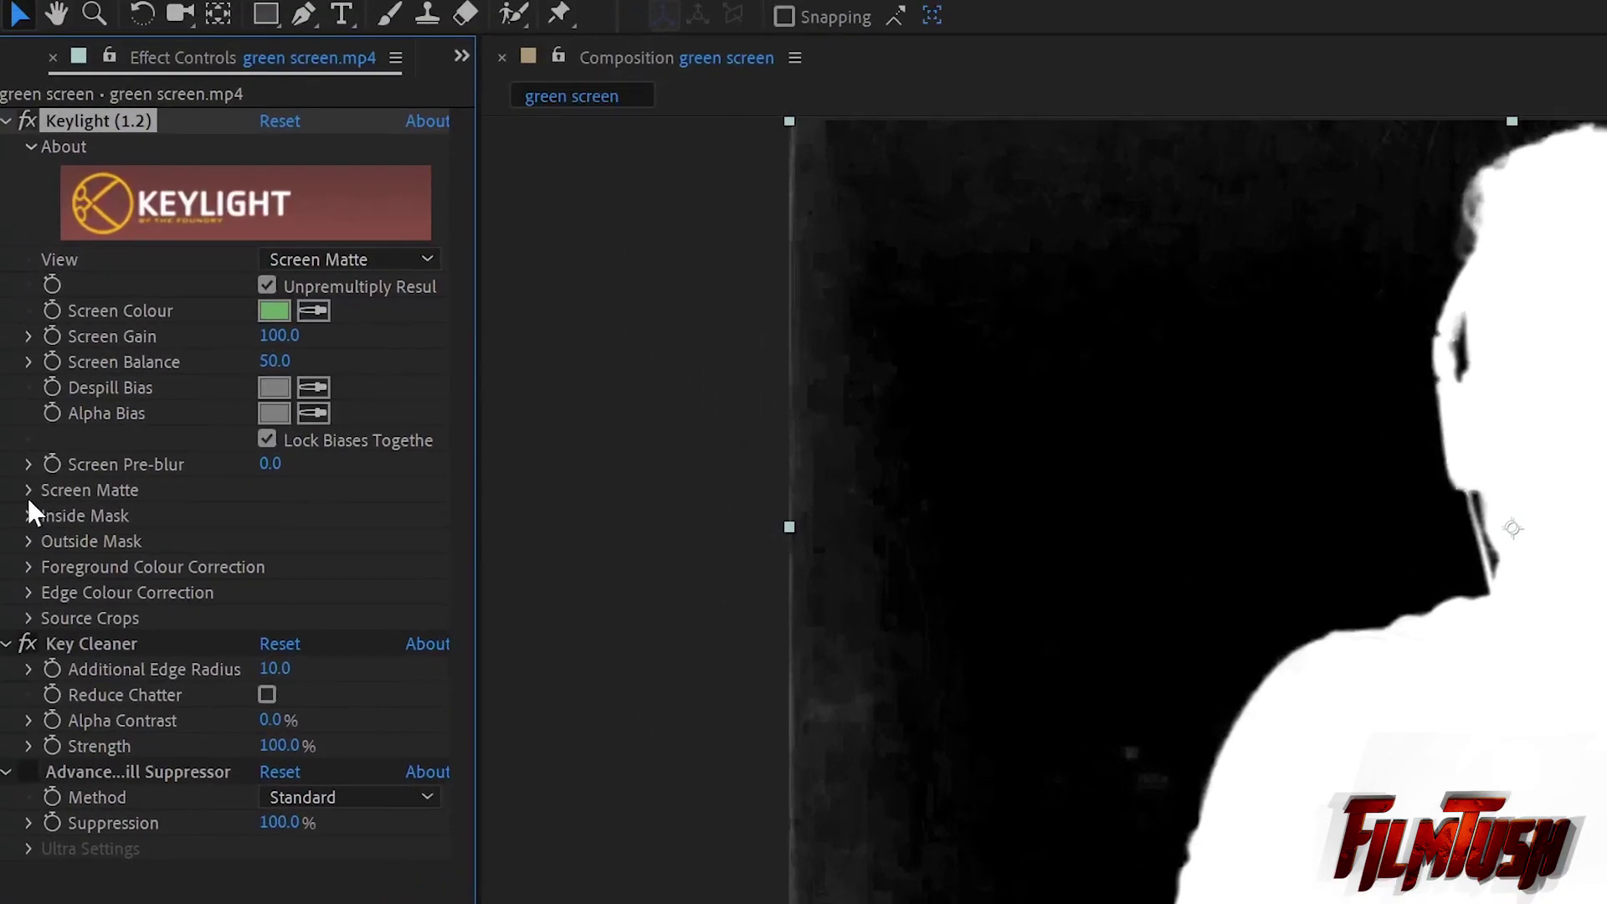
pyautogui.click(27, 494)
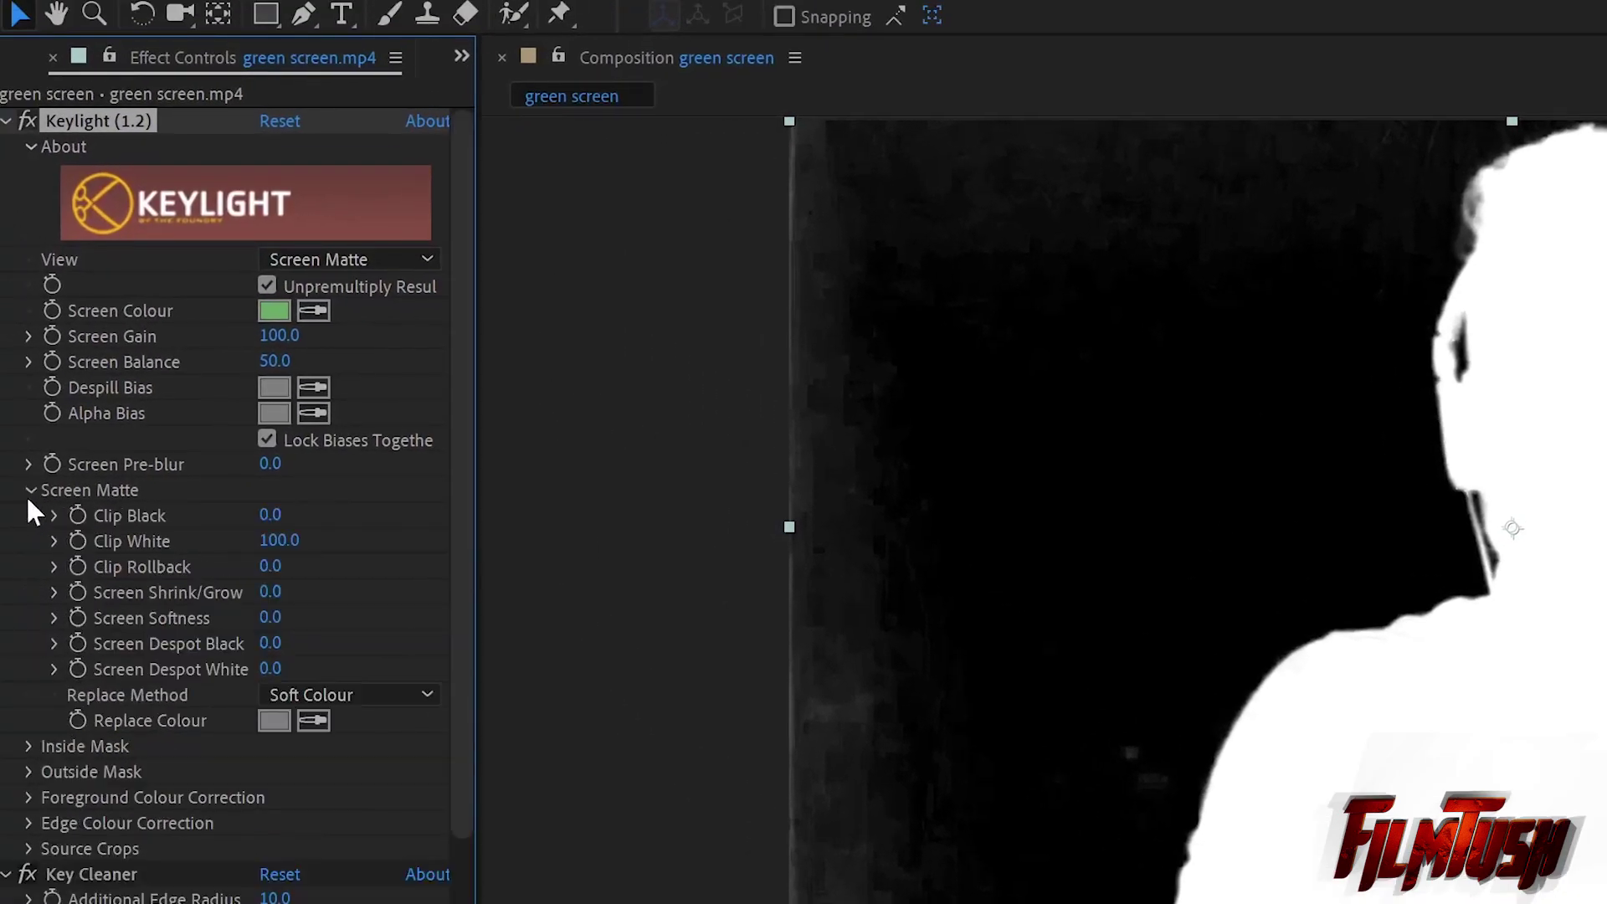
pyautogui.moveTo(278, 515); pyautogui.dragTo(290, 514)
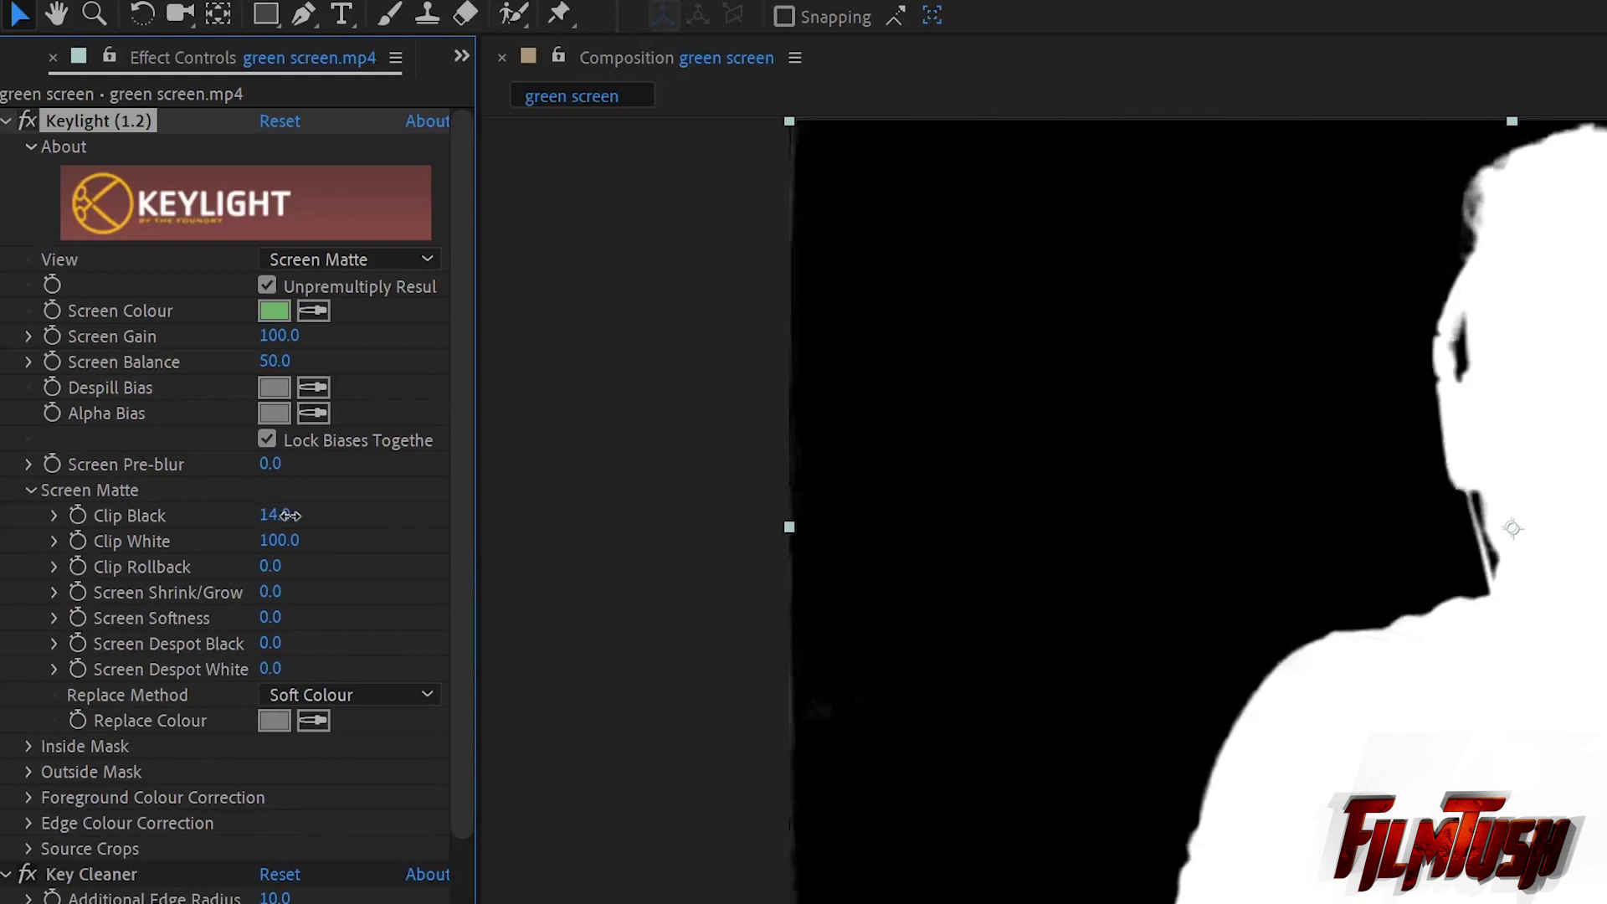
pyautogui.moveTo(290, 514); pyautogui.dragTo(301, 515)
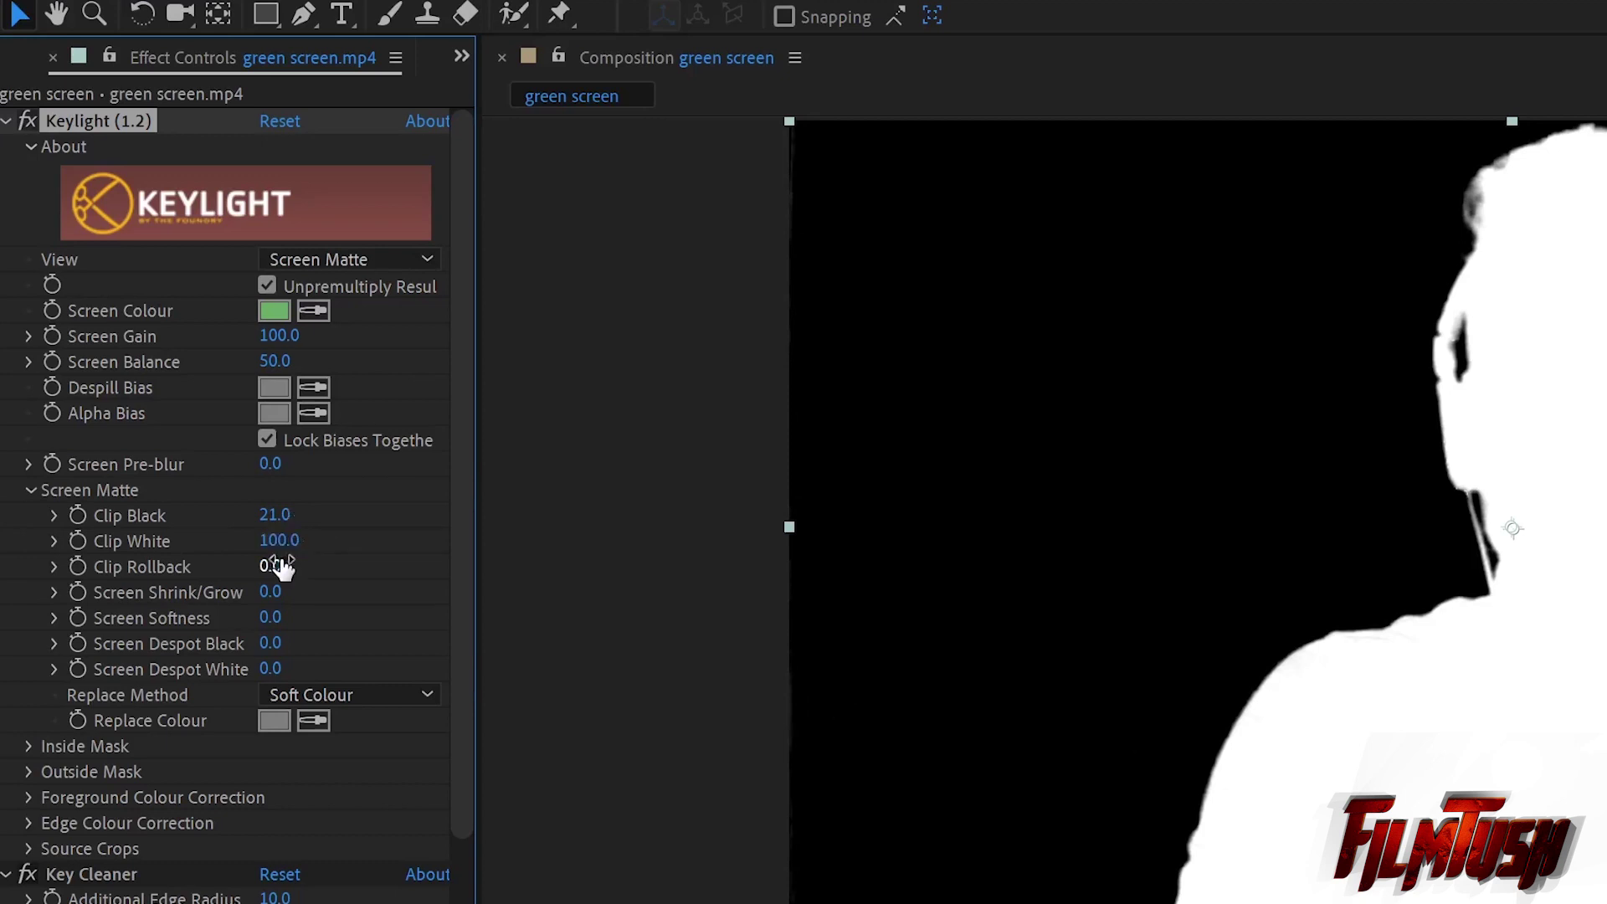
pyautogui.moveTo(287, 540); pyautogui.dragTo(222, 558)
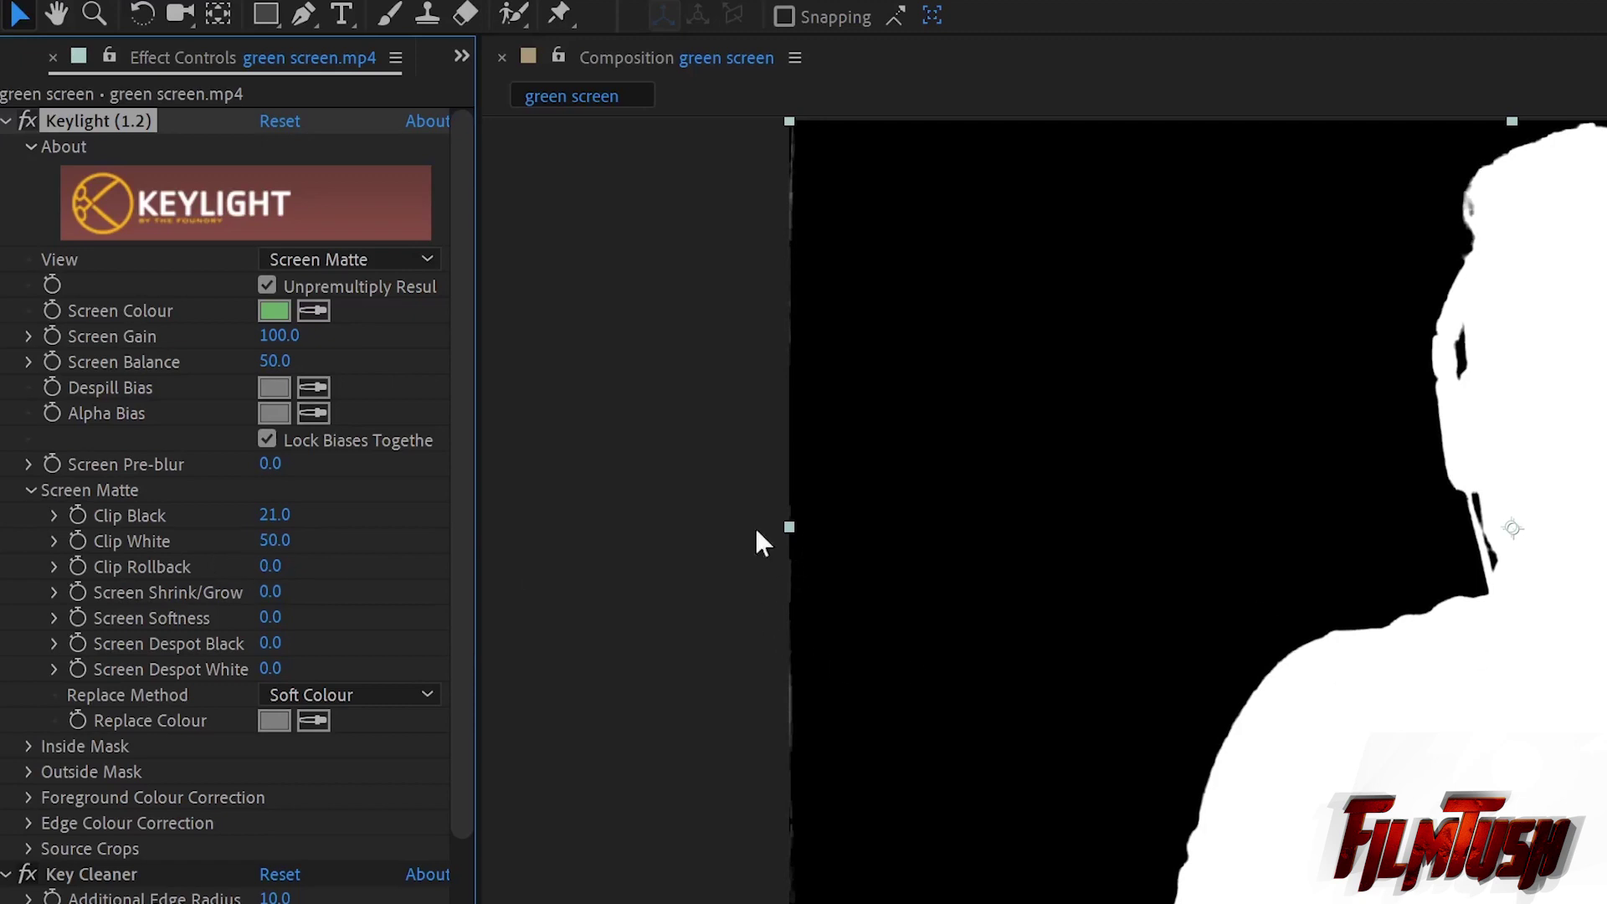
# Step: Refine the screen matte by adjusting Clip Black to 28 and Clip White to 29
pyautogui.moveTo(268, 521)
pyautogui.mouseDown()
pyautogui.moveTo(231, 520)
pyautogui.moveTo(264, 513)
pyautogui.mouseUp()
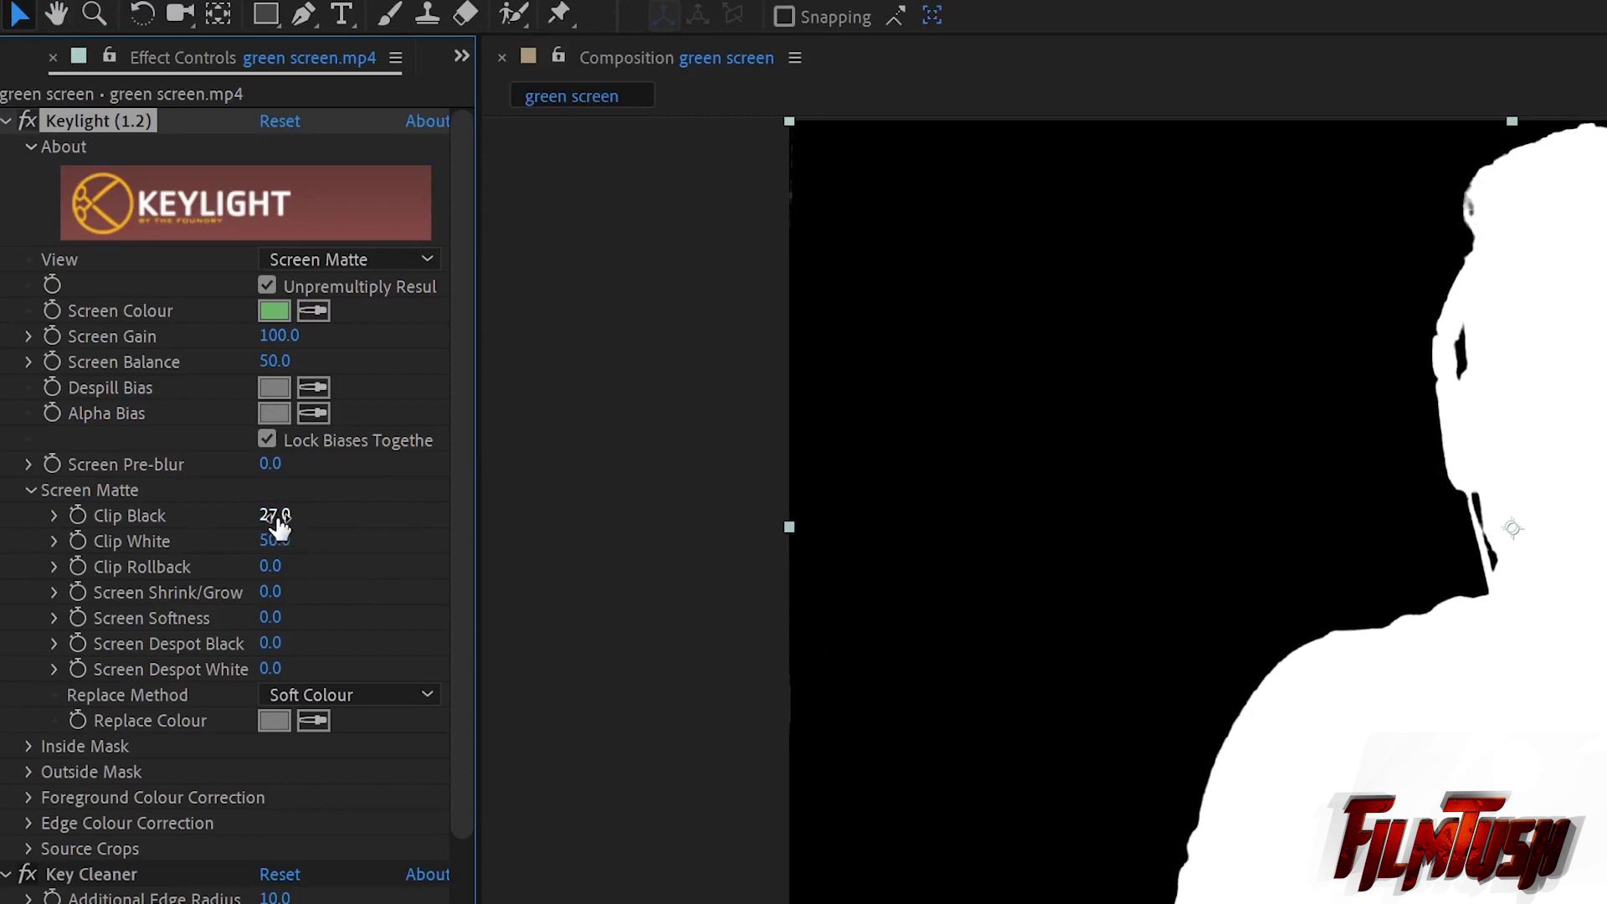
pyautogui.click(274, 516)
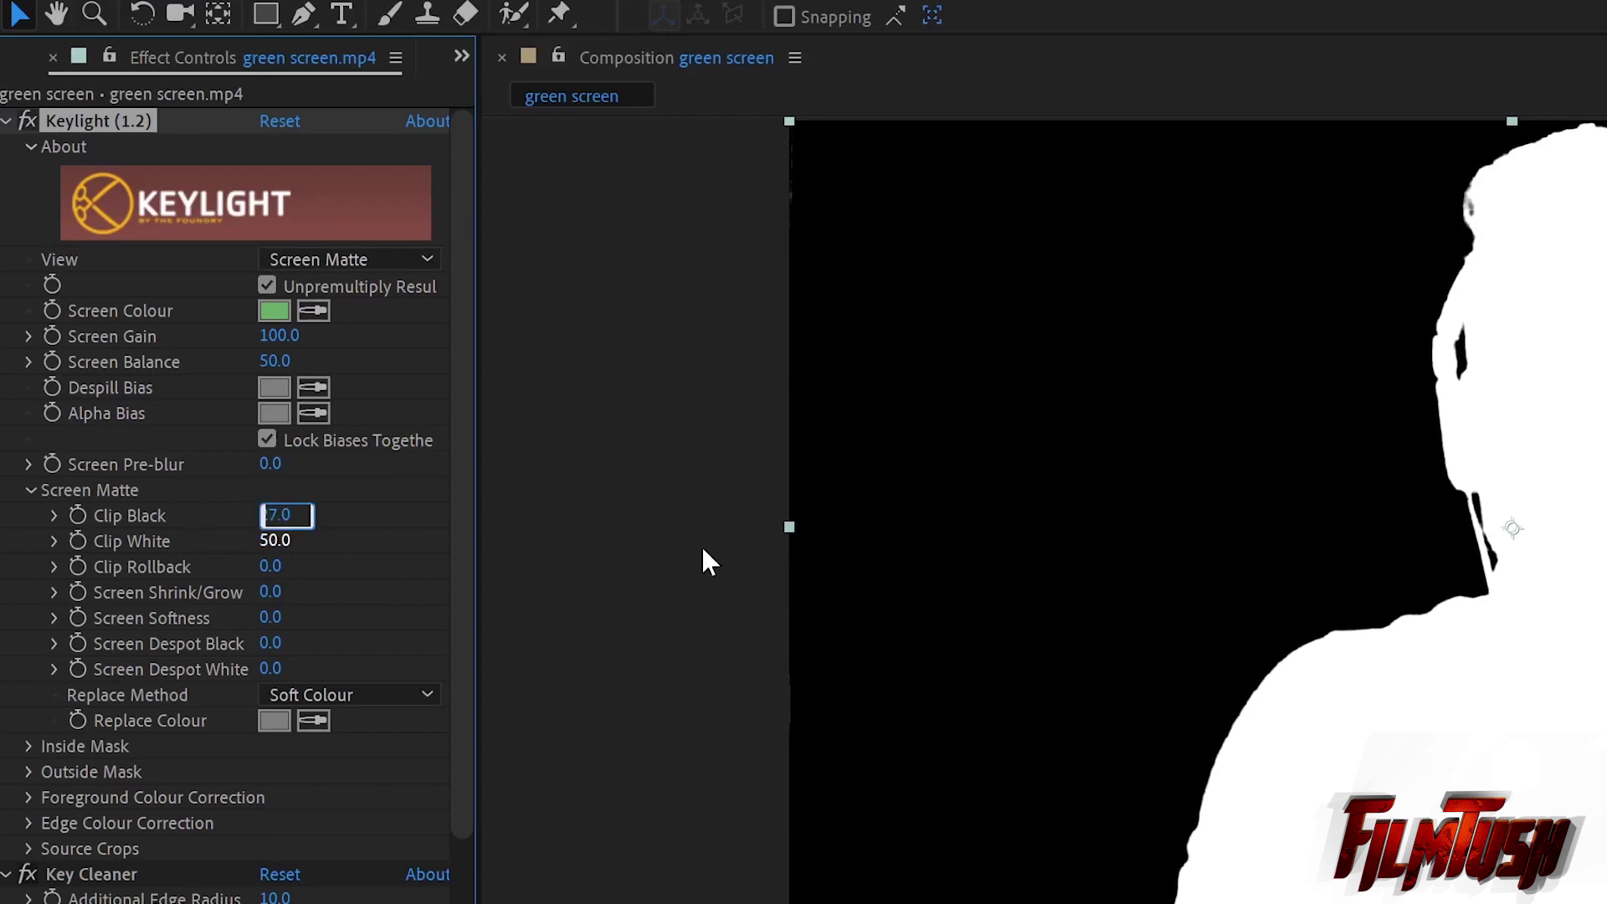
pyautogui.press('Return')
pyautogui.click(274, 542)
pyautogui.write('40')
pyautogui.press('Return')
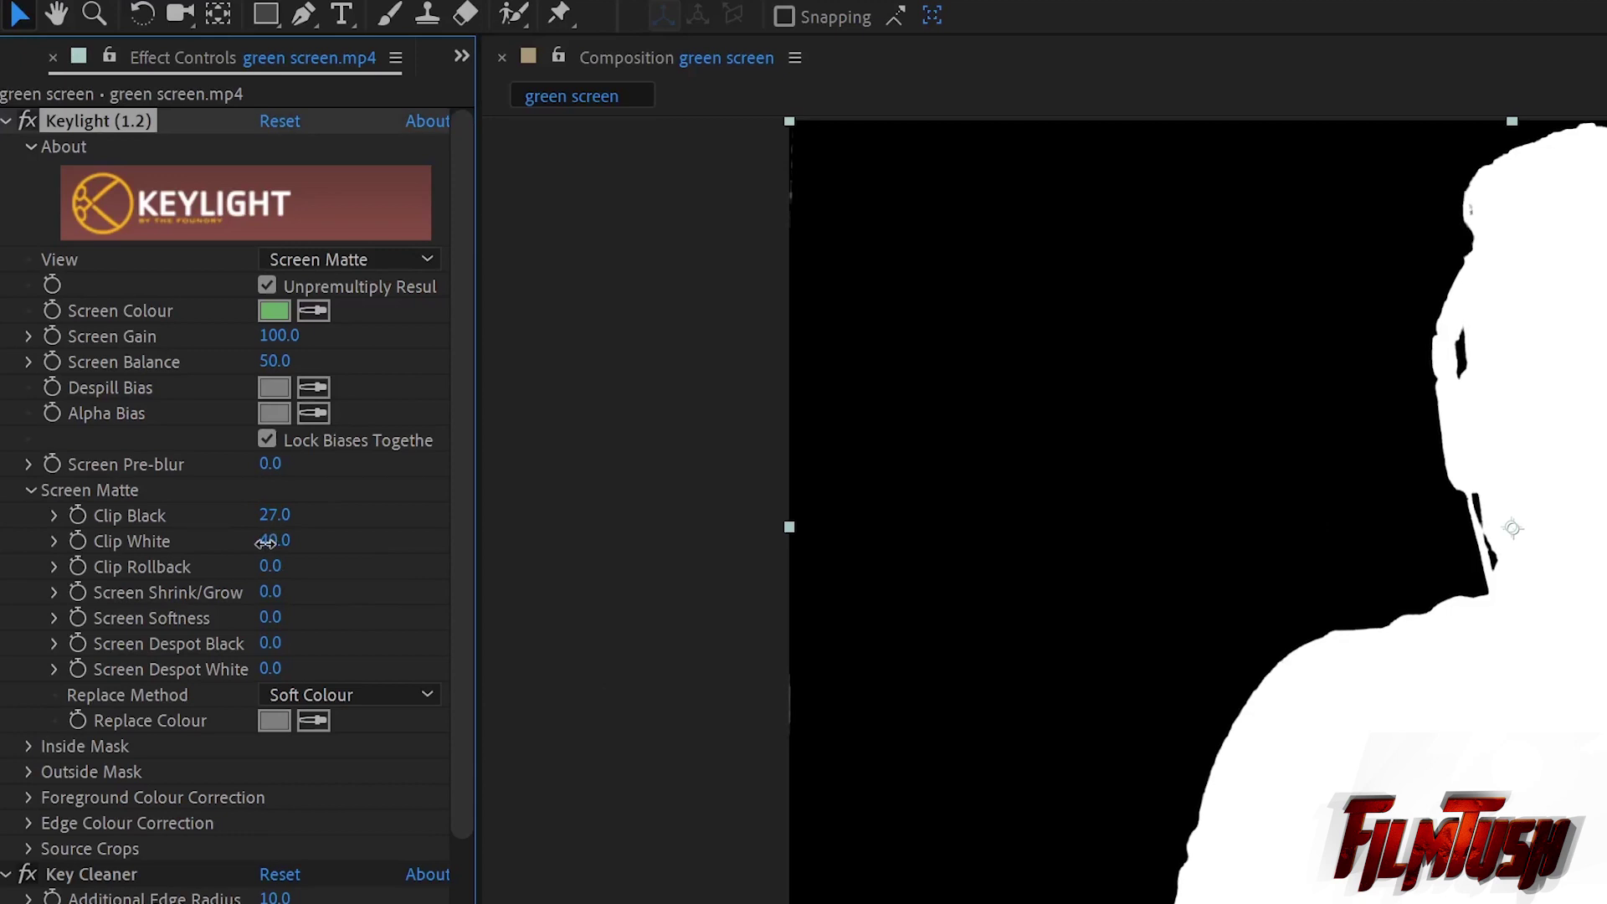
pyautogui.moveTo(262, 543); pyautogui.dragTo(251, 547)
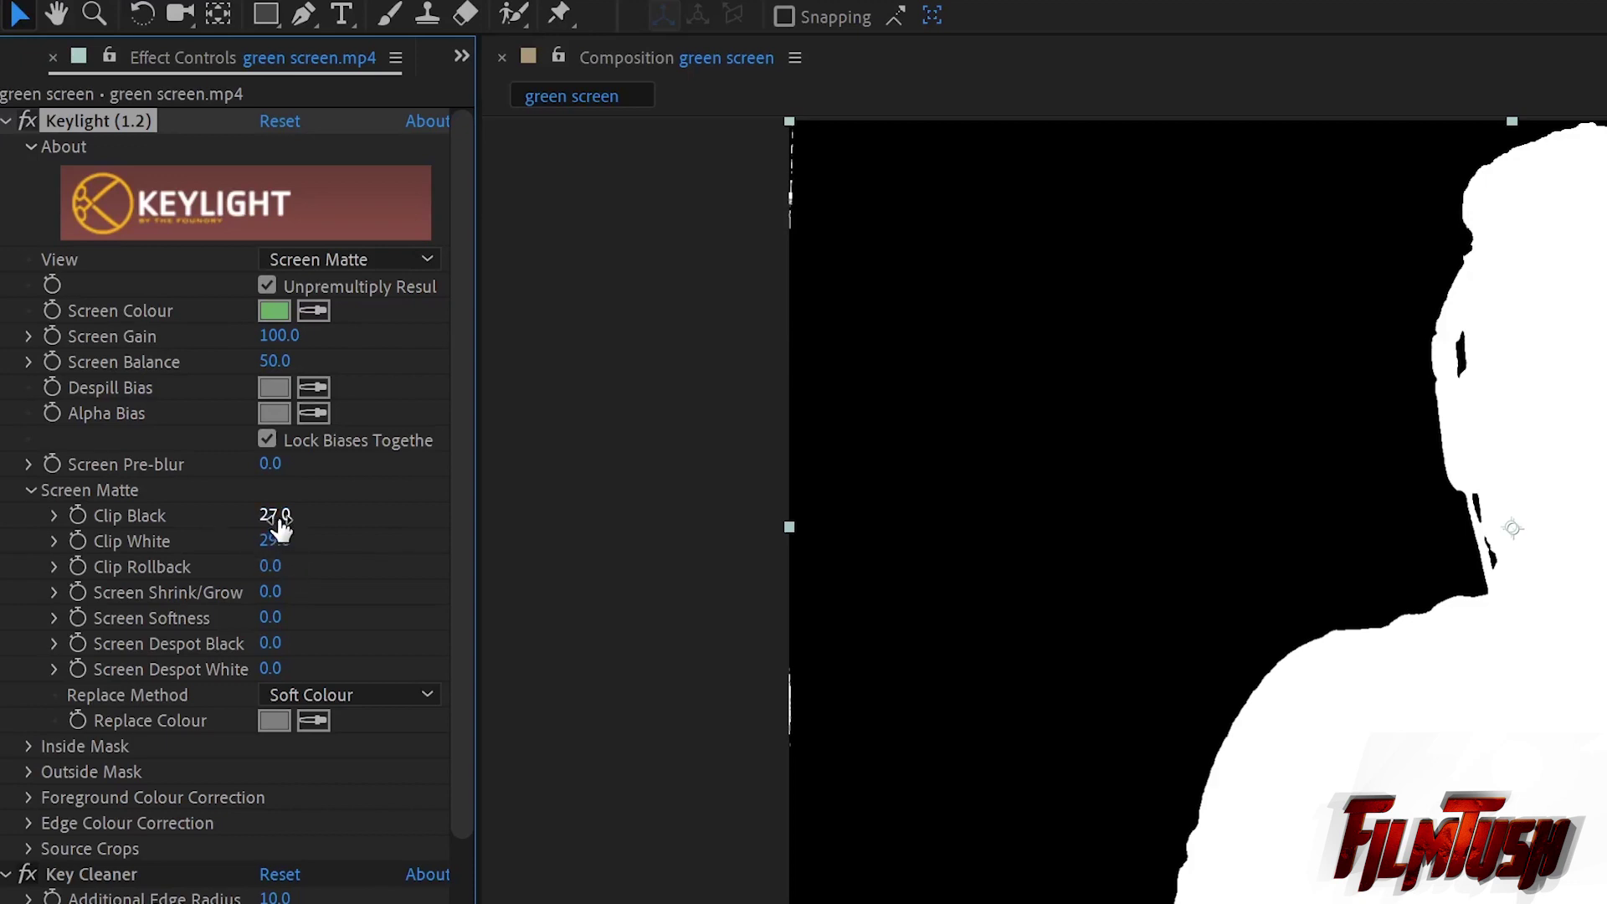
pyautogui.moveTo(279, 518)
pyautogui.mouseDown()
pyautogui.moveTo(294, 527)
pyautogui.moveTo(272, 520)
pyautogui.mouseUp()
# Step: Set the screen matte's Screen Shrink/Grow to -0.5 and Screen Softness to 0.4
pyautogui.moveTo(270, 596)
pyautogui.mouseDown()
pyautogui.moveTo(256, 594)
pyautogui.moveTo(282, 609)
pyautogui.moveTo(281, 590)
pyautogui.mouseUp()
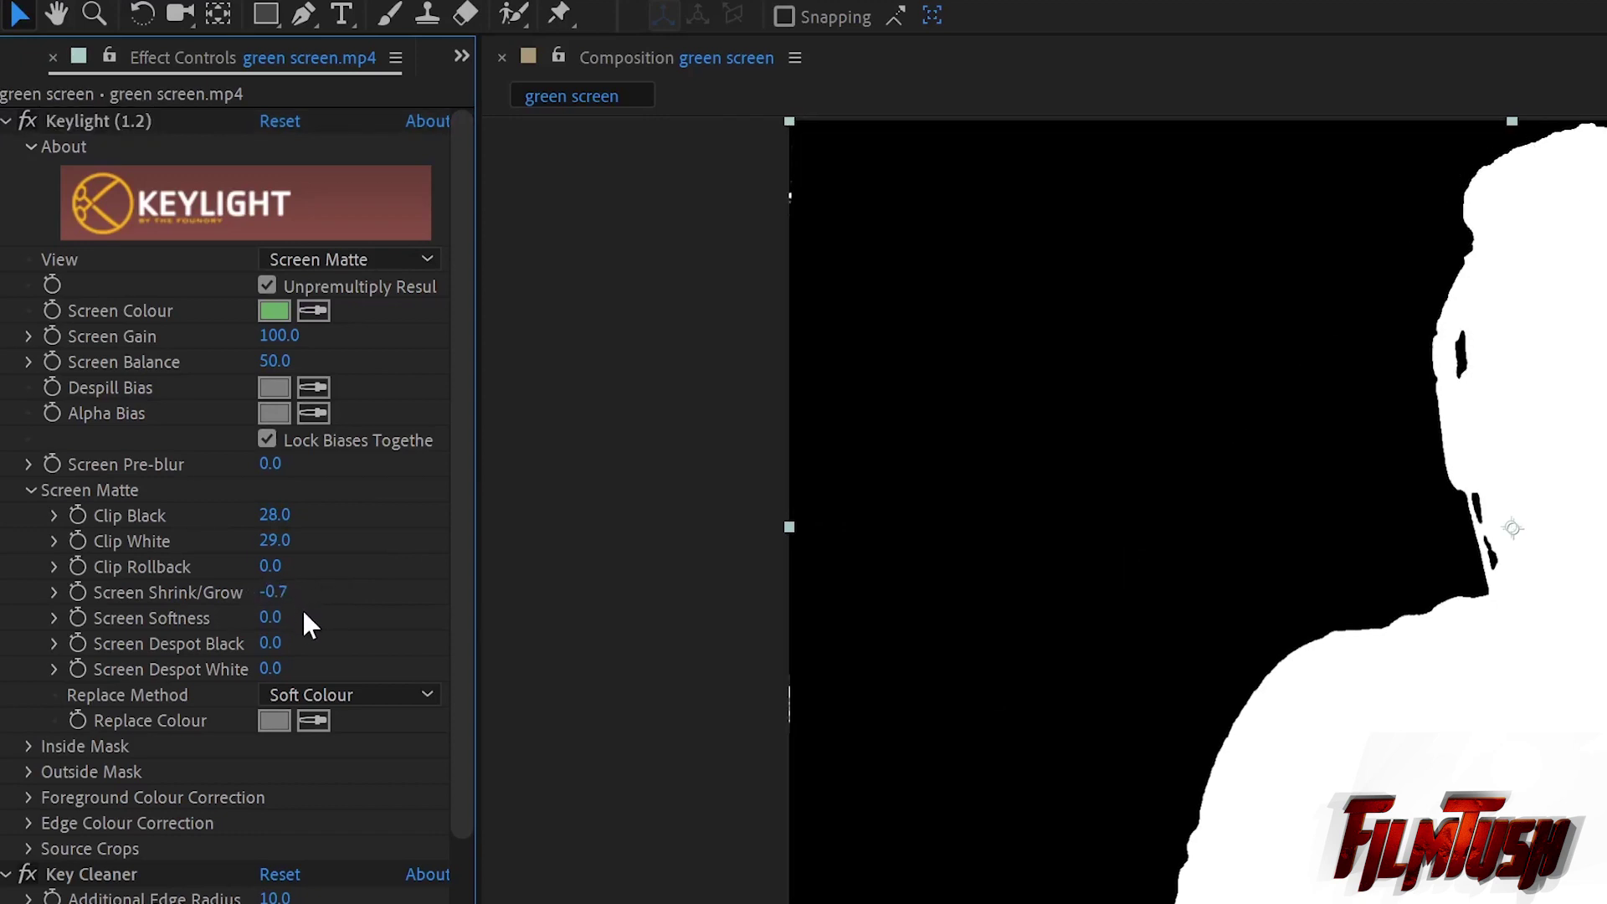
pyautogui.click(274, 596)
pyautogui.write('-0')
pyautogui.write('.5')
pyautogui.press('Return')
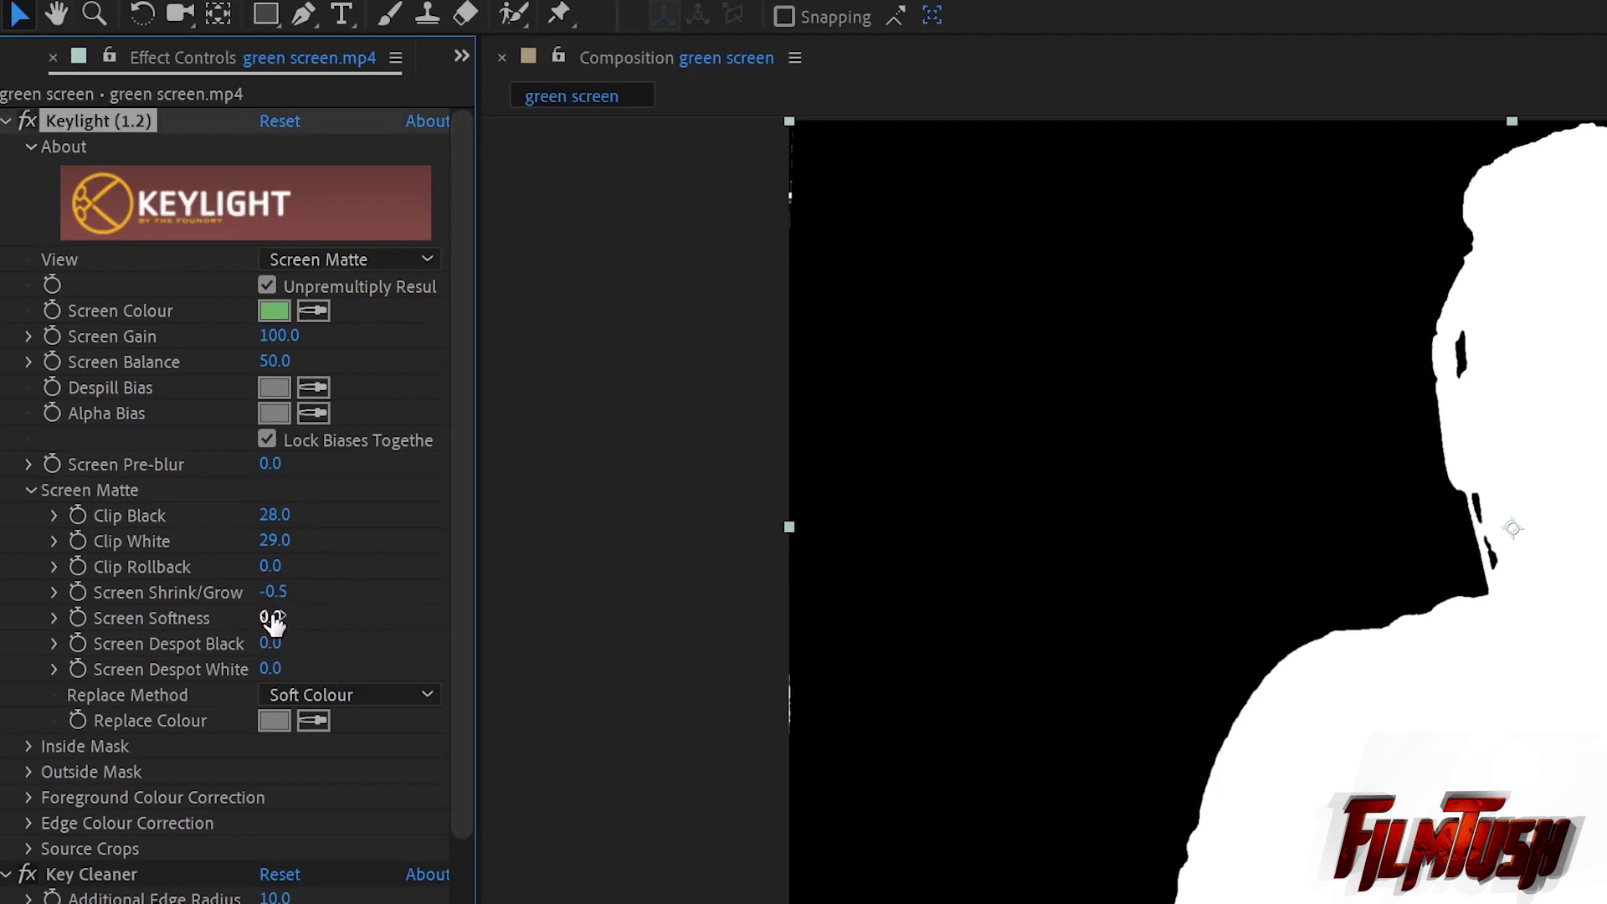
pyautogui.moveTo(273, 616); pyautogui.dragTo(289, 617)
# Step: Switch the Keylight view to Intermediate Result and enable Reduce Chatter in the Key Cleaner effect
pyautogui.click(334, 255)
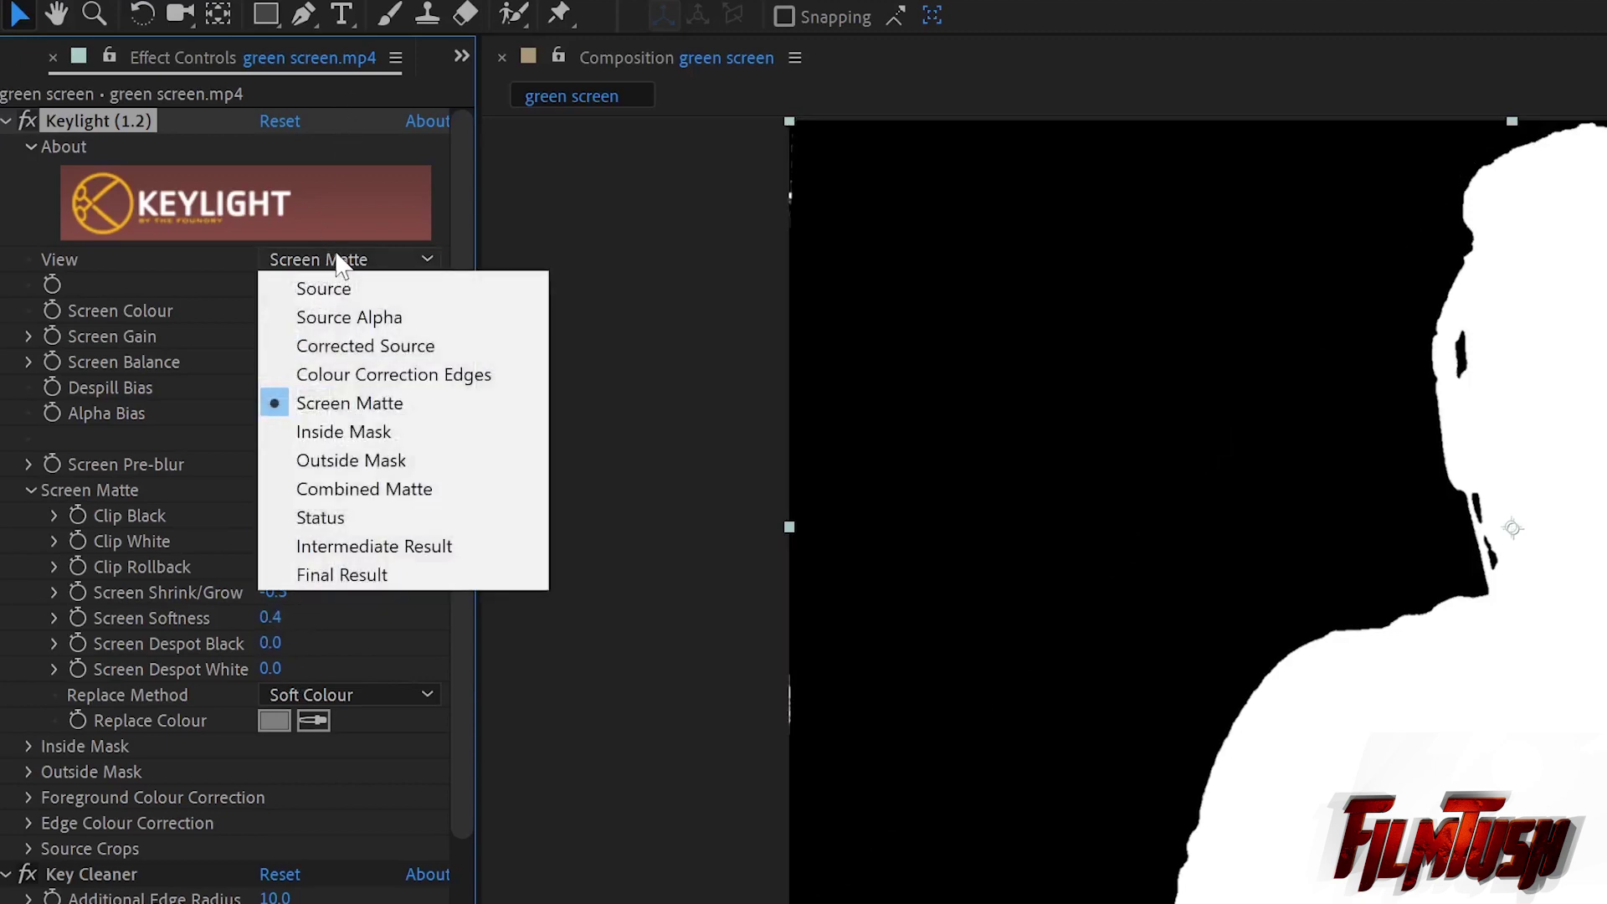
pyautogui.click(390, 550)
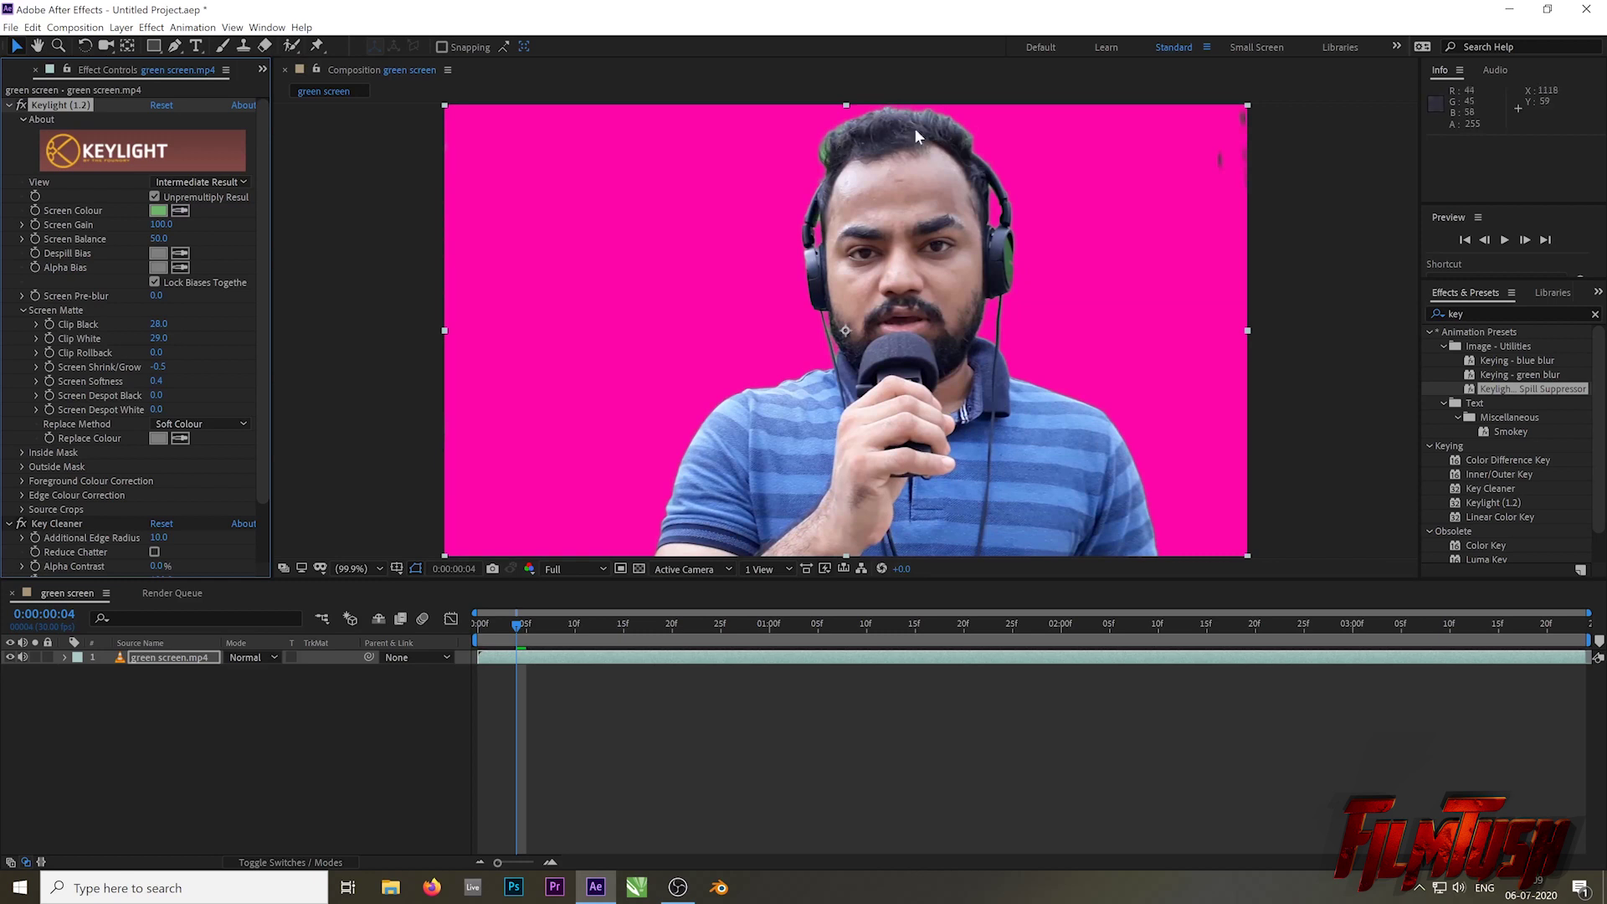
pyautogui.scroll(-2, 77, 410)
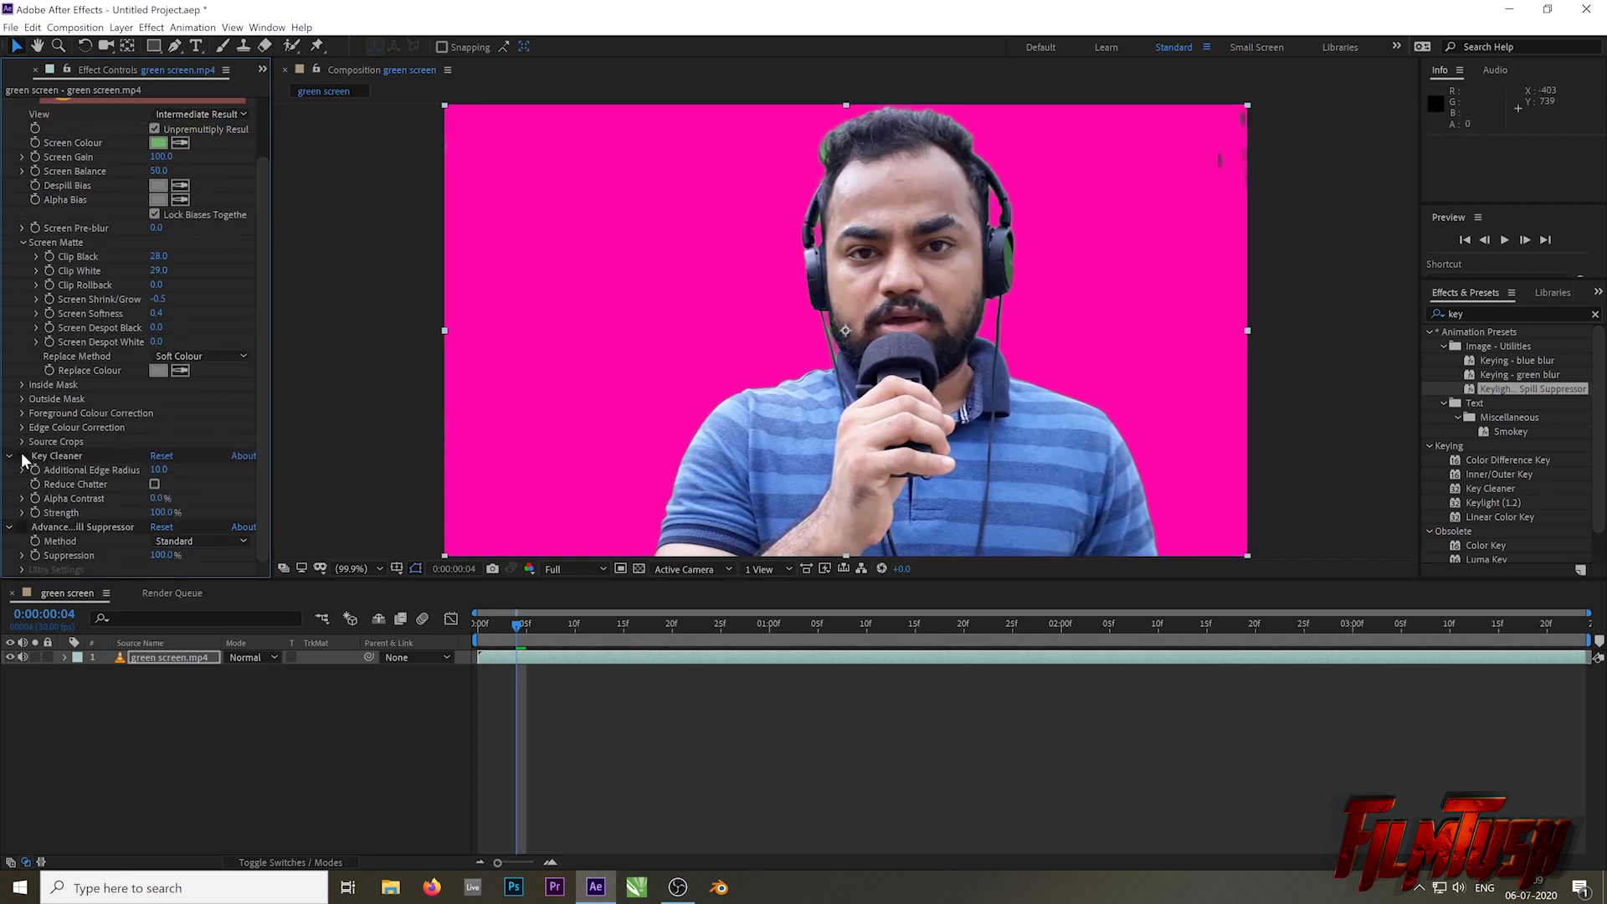
pyautogui.click(155, 484)
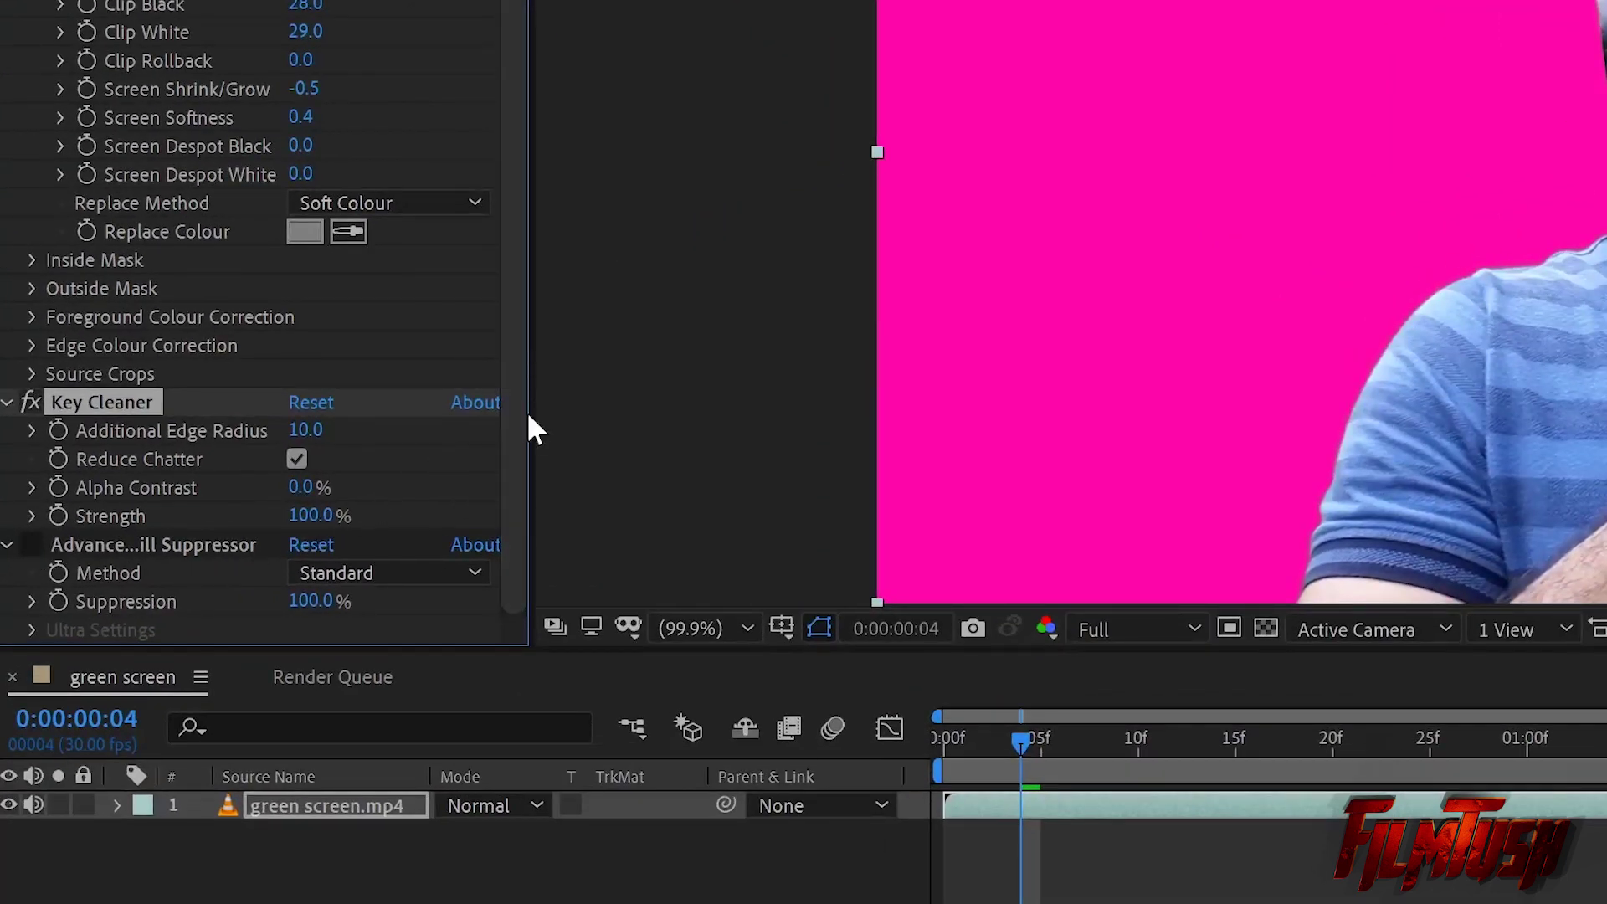
# Step: Enable the Advanced Spill Suppressor effect and toggle it off and on to compare the result
pyautogui.moveTo(530, 416); pyautogui.dragTo(720, 423)
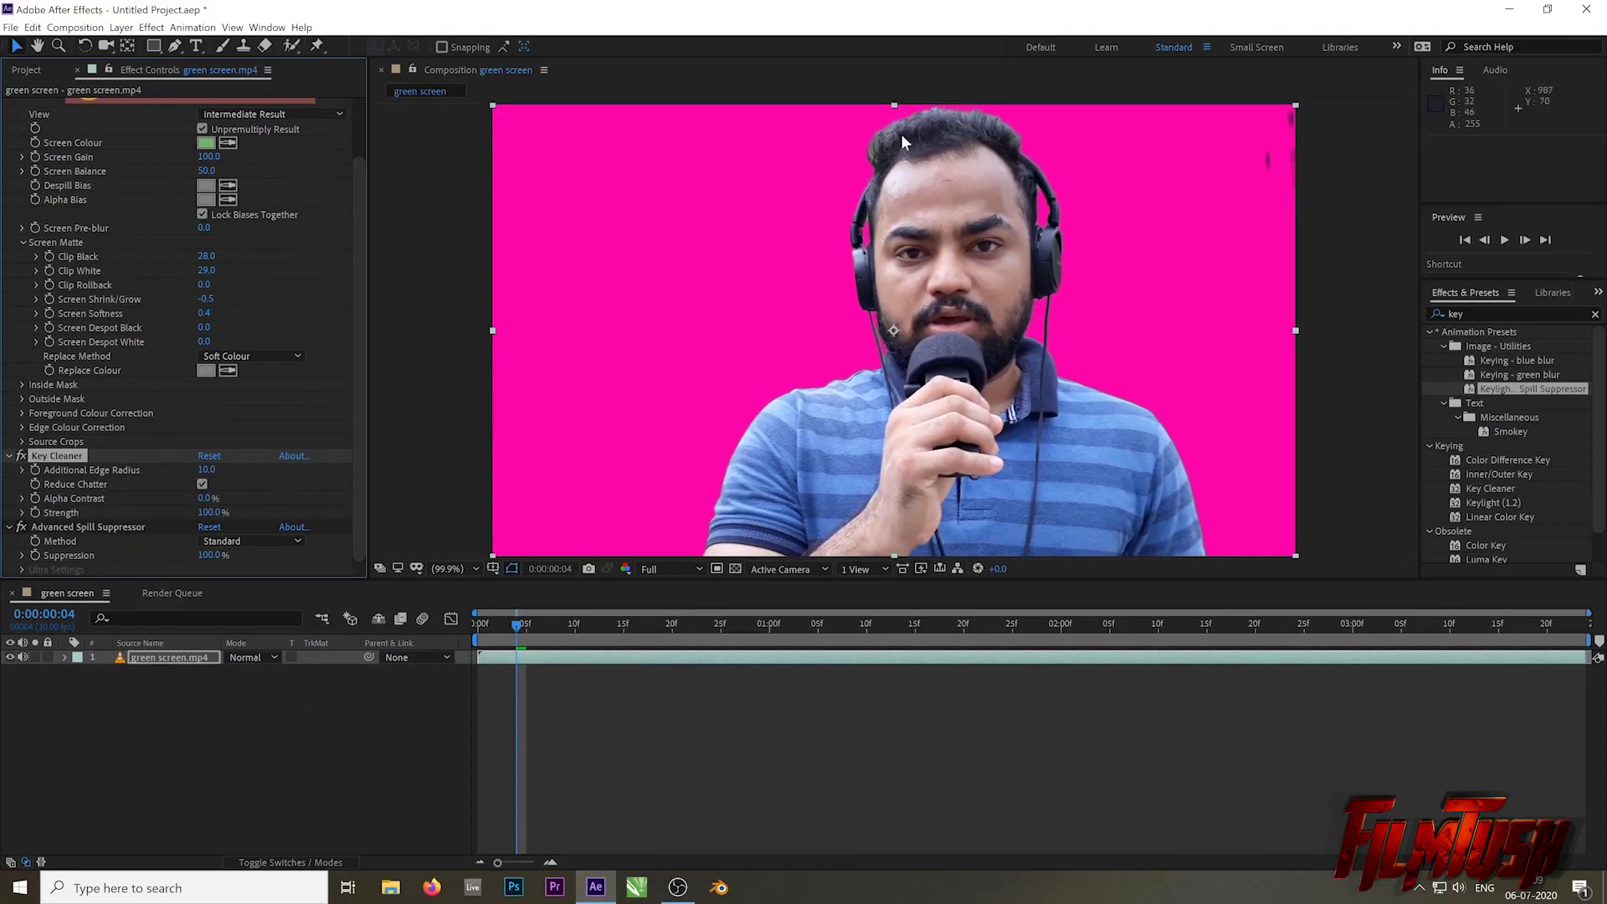
pyautogui.click(21, 527)
pyautogui.click(20, 527)
# Step: Collapse the Keylight (1.2) settings in the effects applied to green screen.mp4
pyautogui.scroll(1, 362, 189)
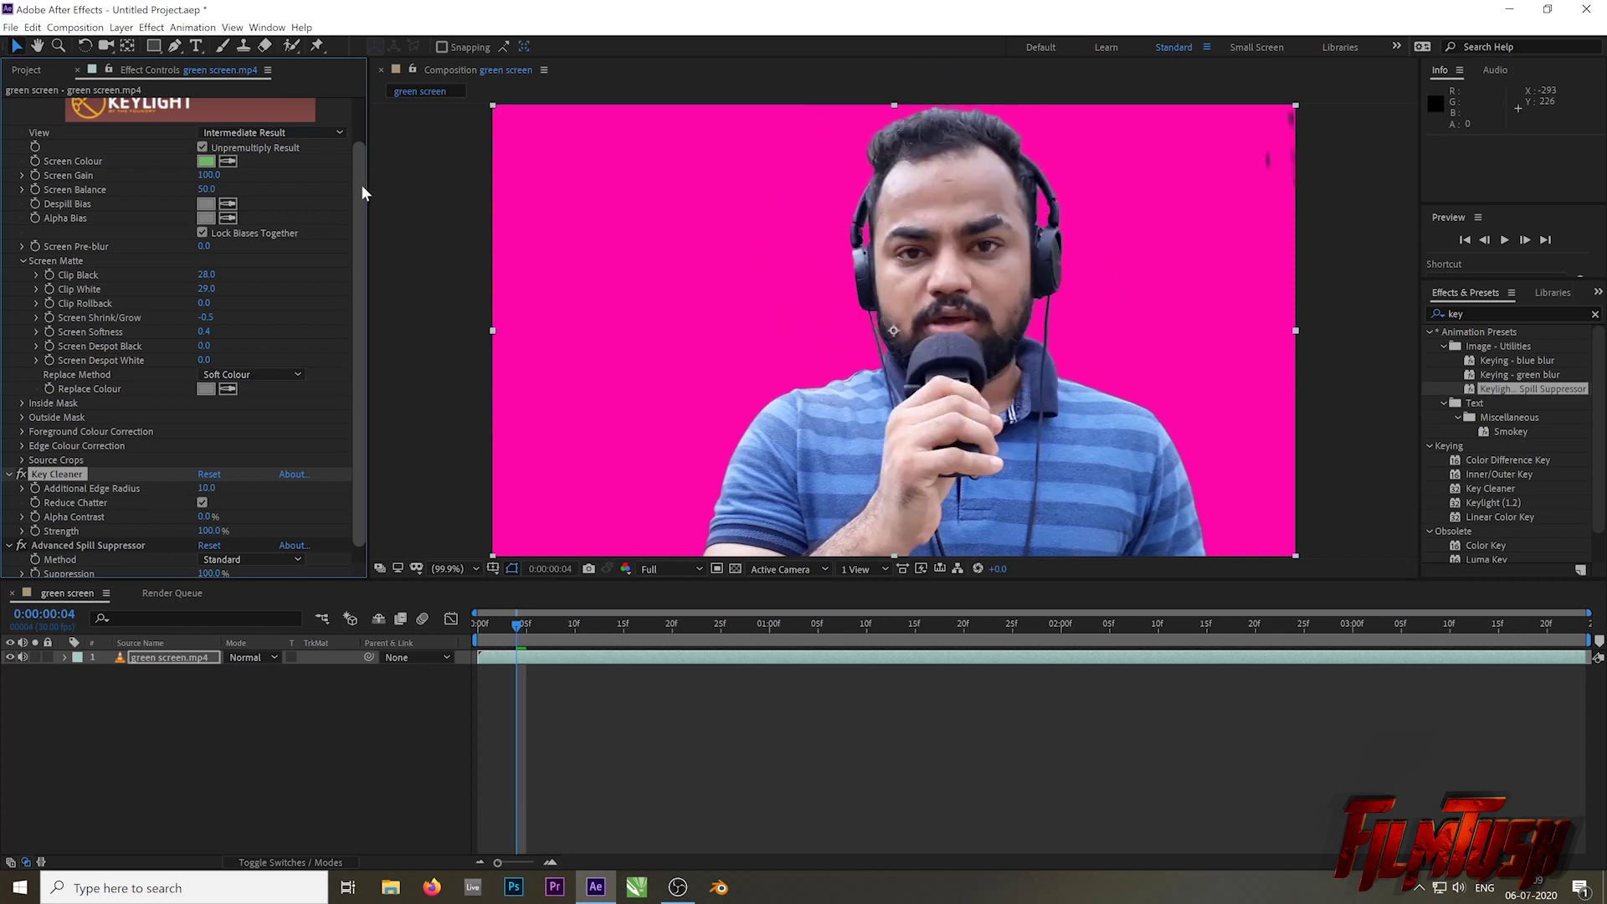
pyautogui.scroll(1, 362, 184)
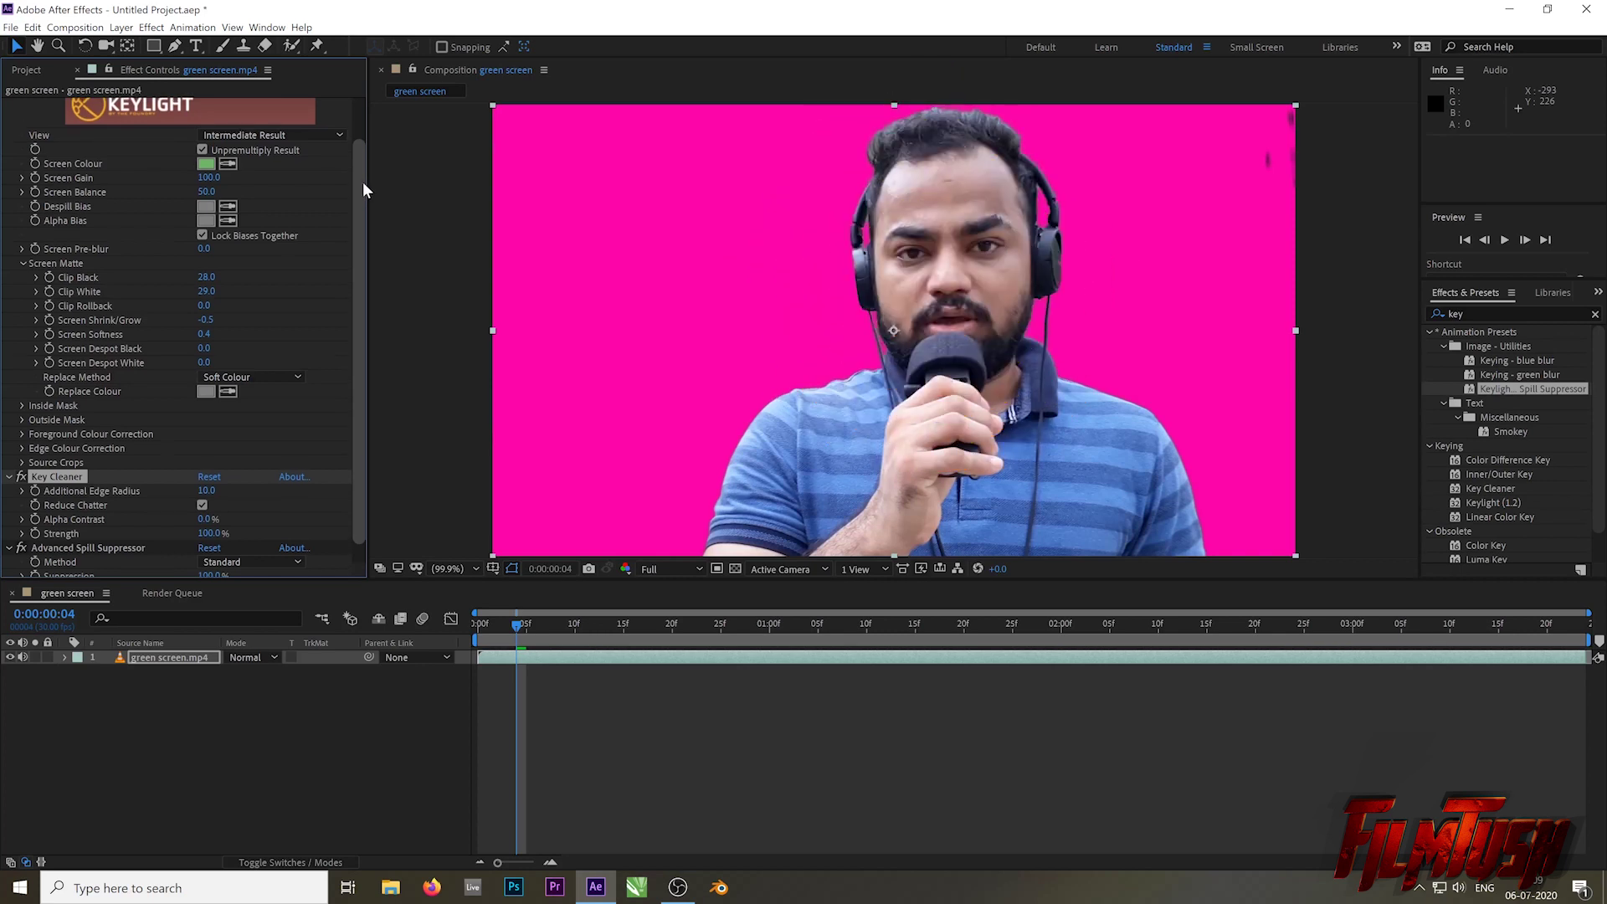
pyautogui.scroll(-4, 874, 326)
pyautogui.scroll(4, 918, 317)
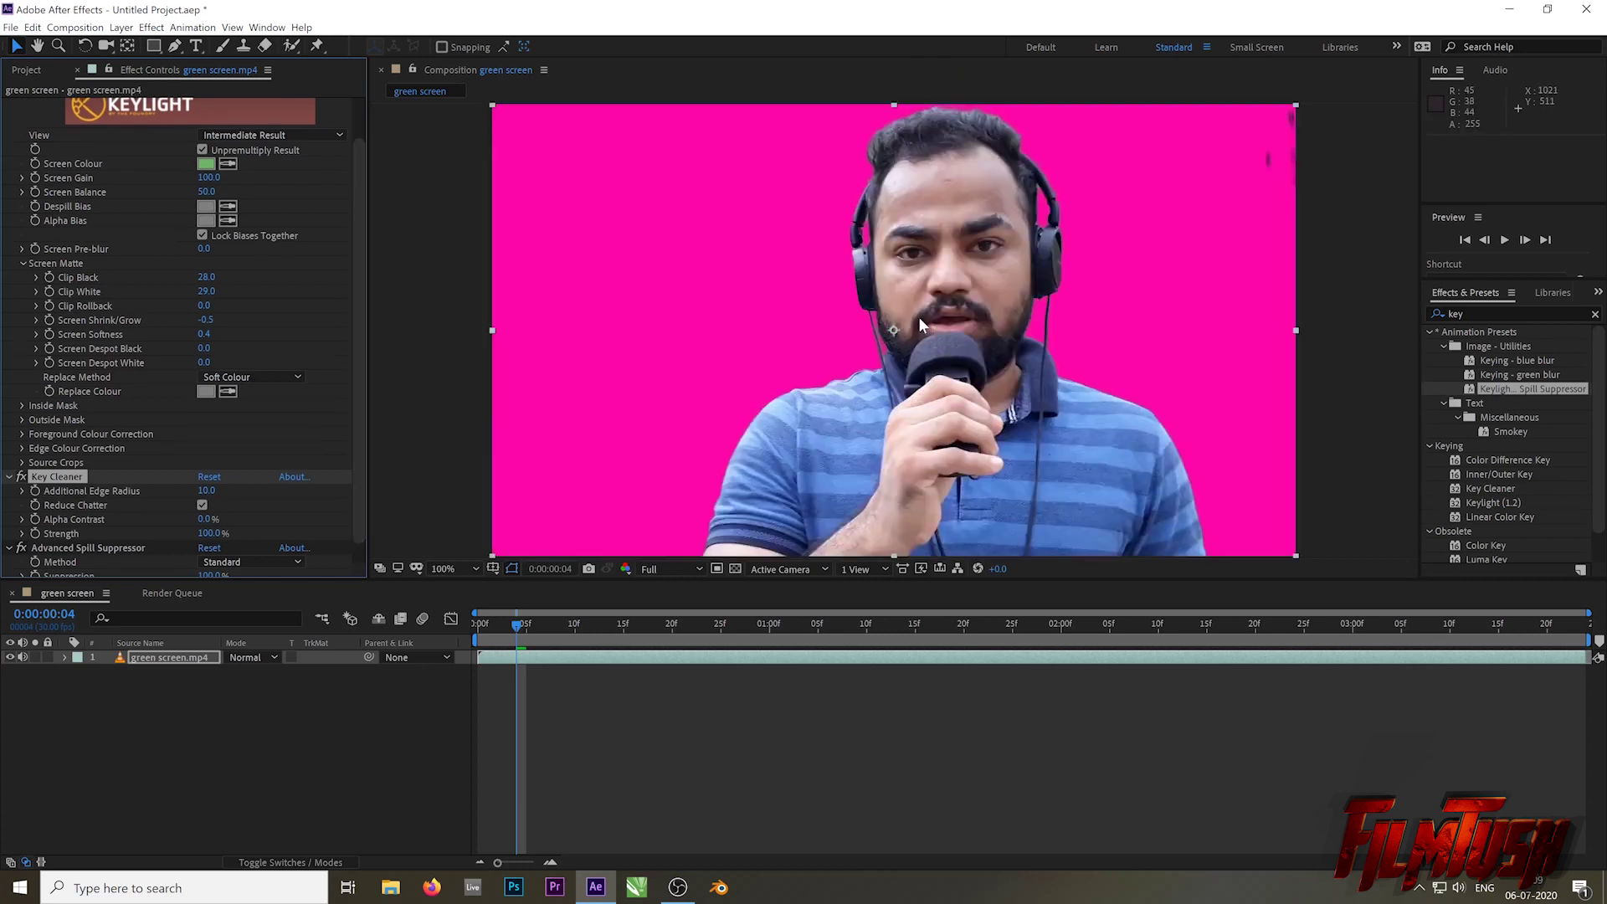
pyautogui.scroll(-2, 917, 321)
pyautogui.moveTo(958, 255); pyautogui.dragTo(840, 314)
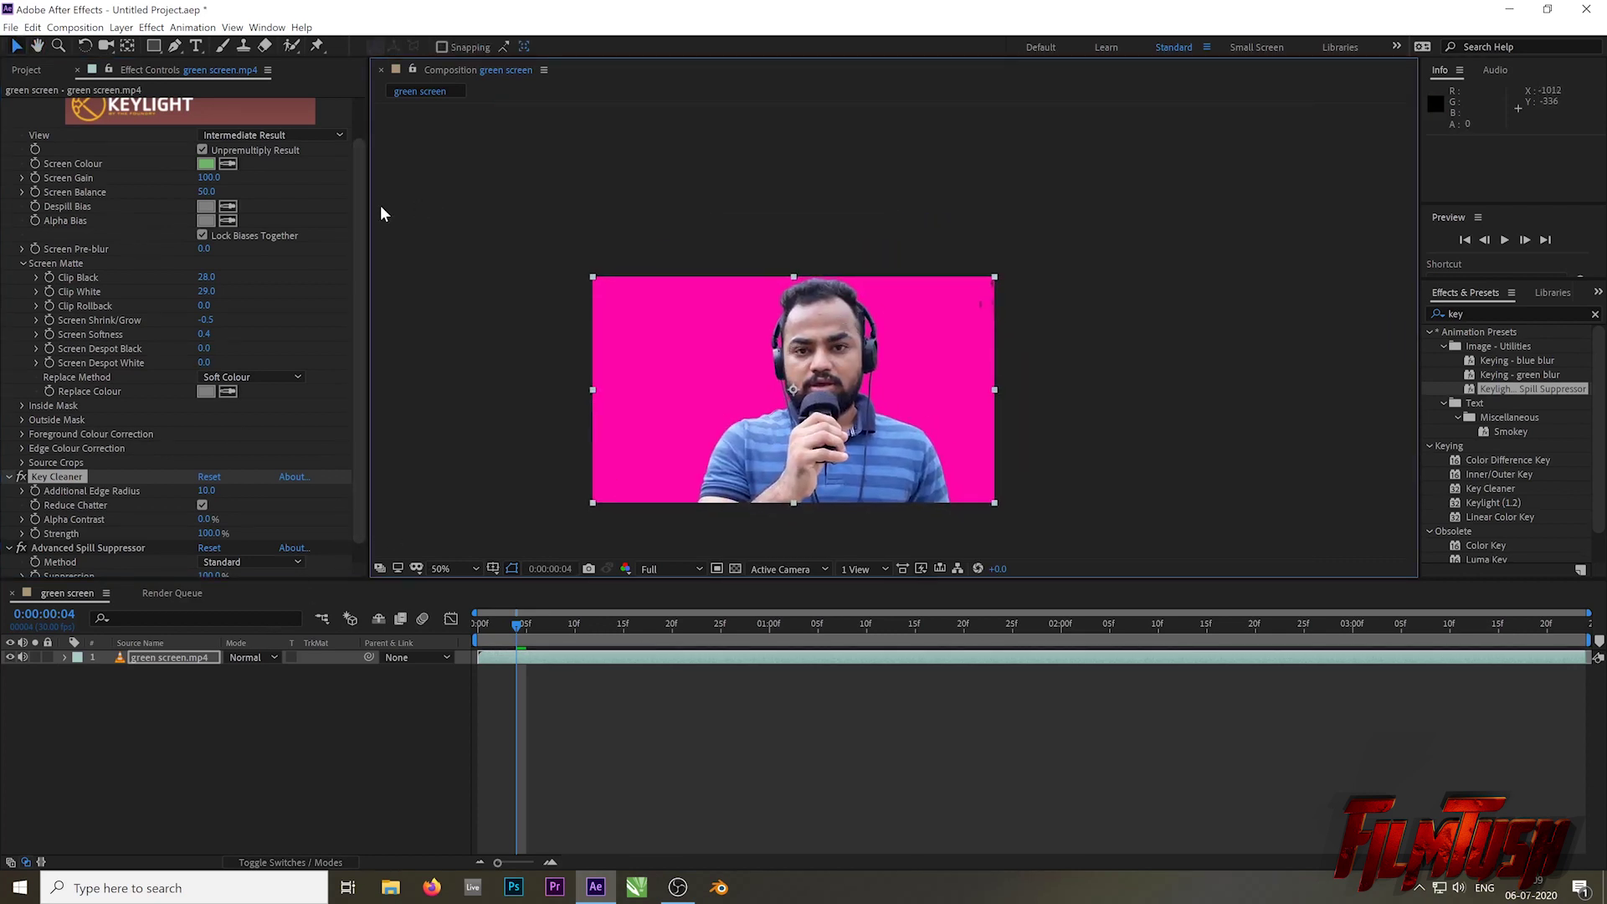
pyautogui.scroll(2, 364, 205)
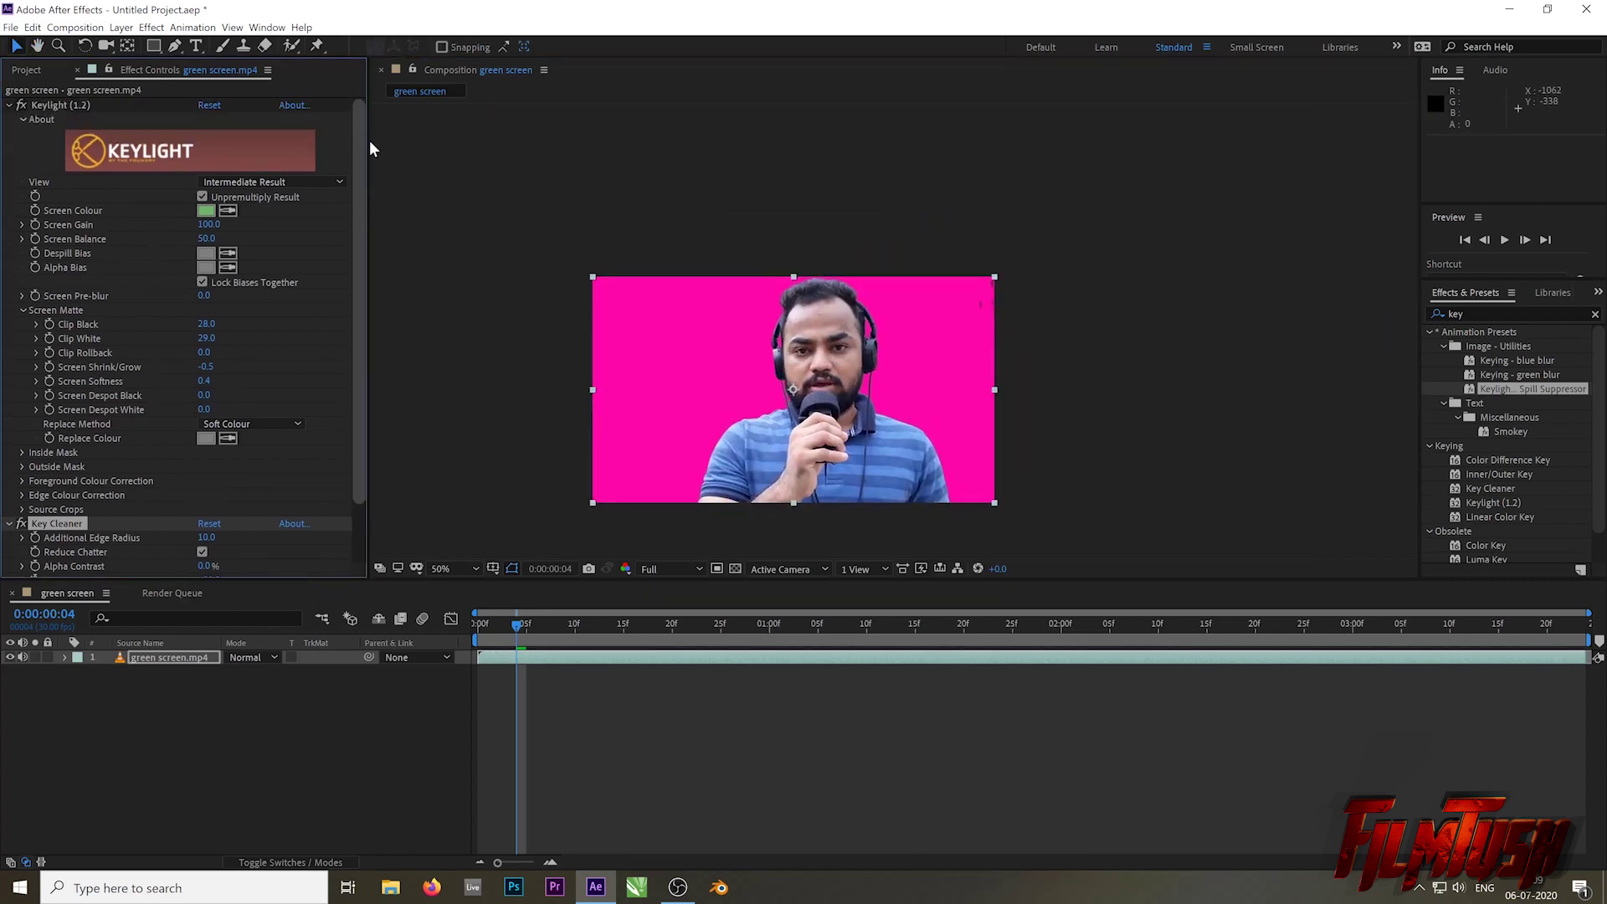
pyautogui.click(9, 106)
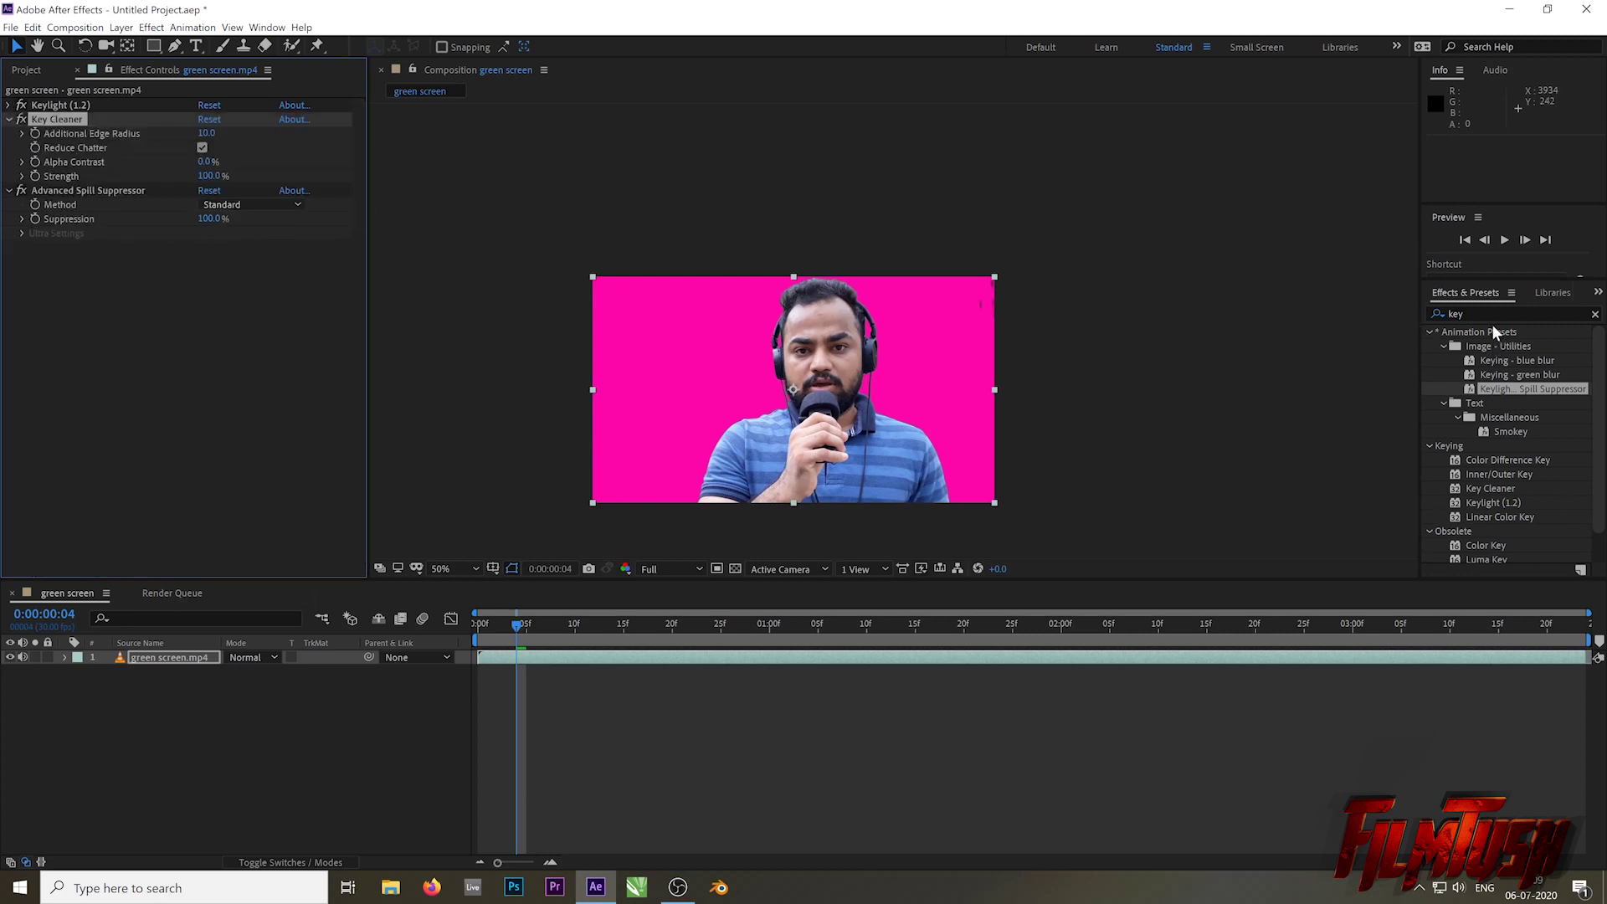
# Step: Import the build-pc-audio-editing-ableton-live-10-release-3.jpeg image from the Desktop and place it beneath green screen.mp4 in the composition
pyautogui.click(1457, 315)
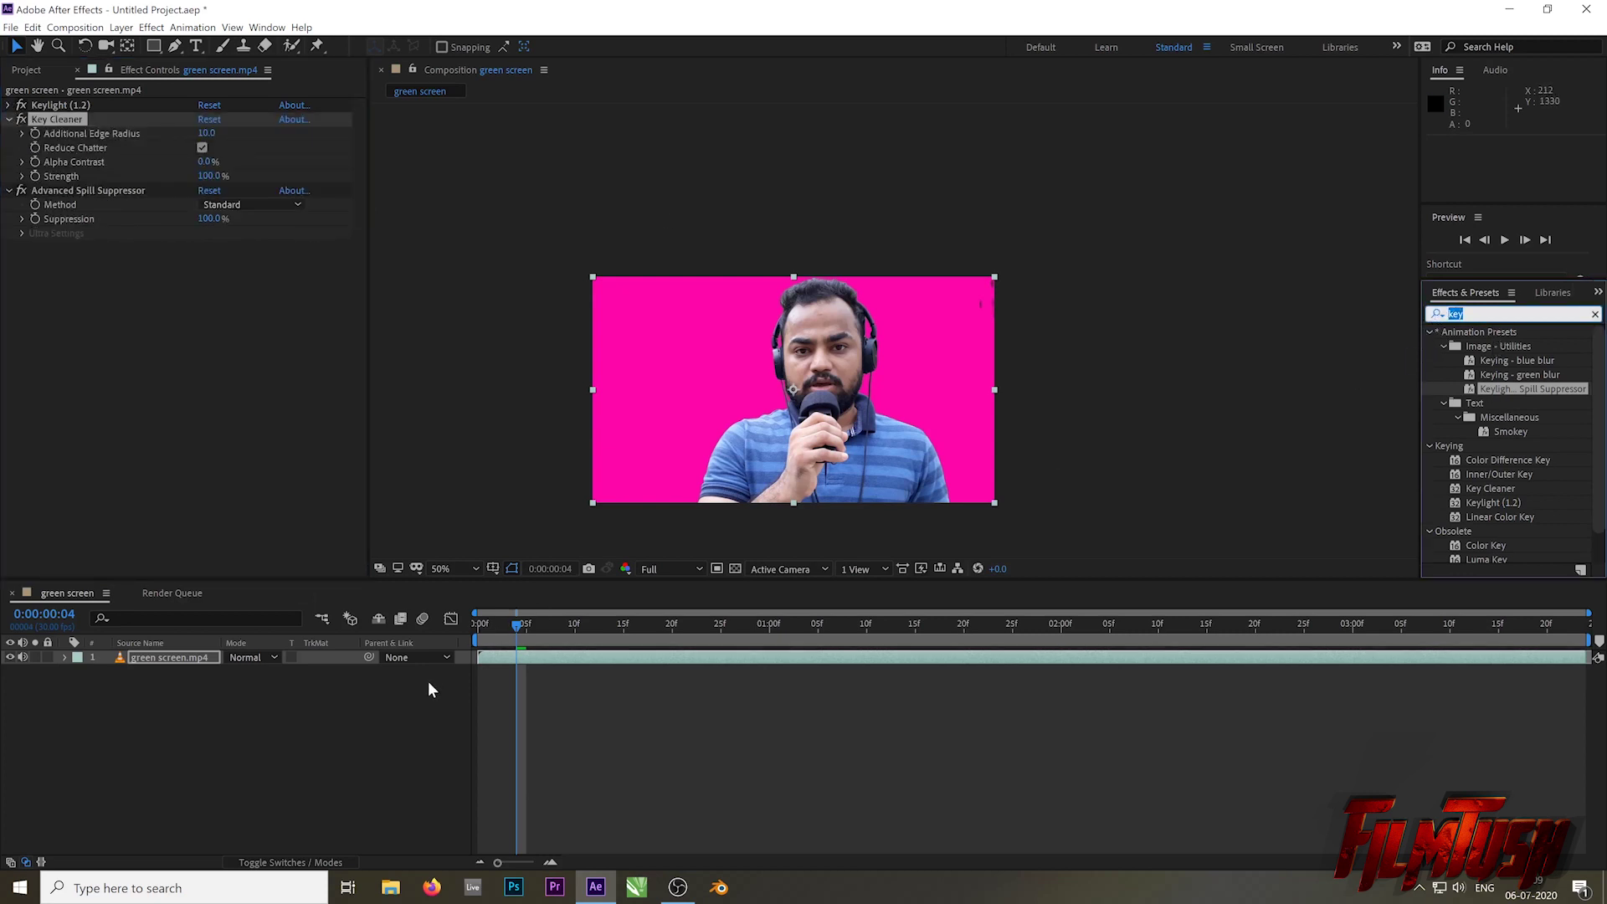
pyautogui.click(389, 695)
pyautogui.click(28, 70)
pyautogui.doubleClick(150, 340)
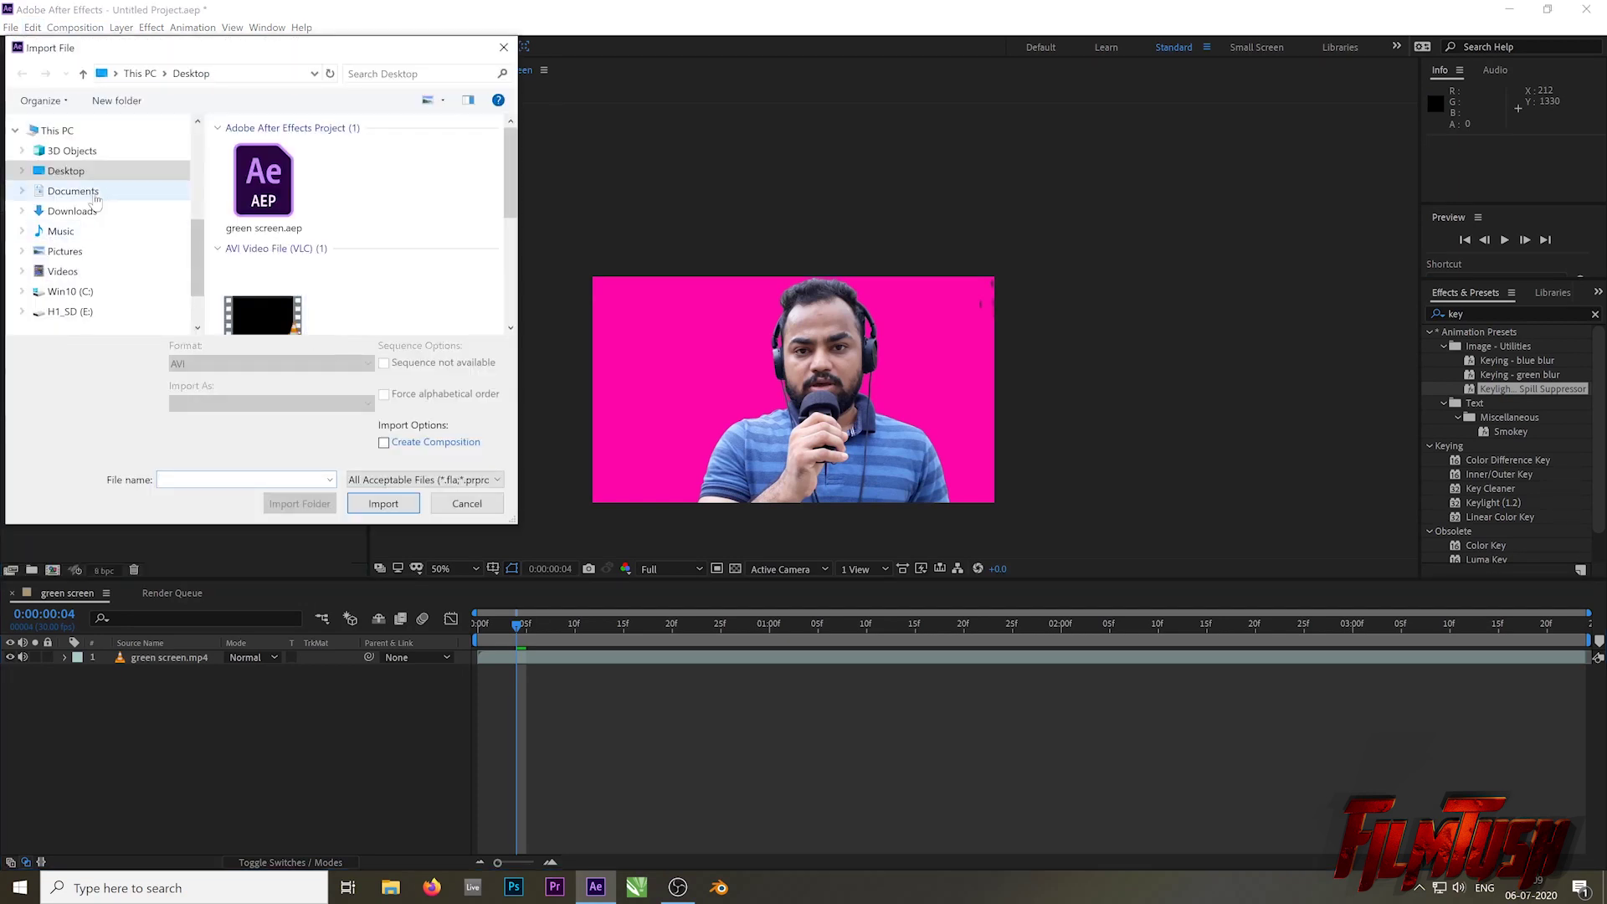
pyautogui.click(75, 171)
pyautogui.scroll(-3, 302, 234)
pyautogui.doubleClick(251, 151)
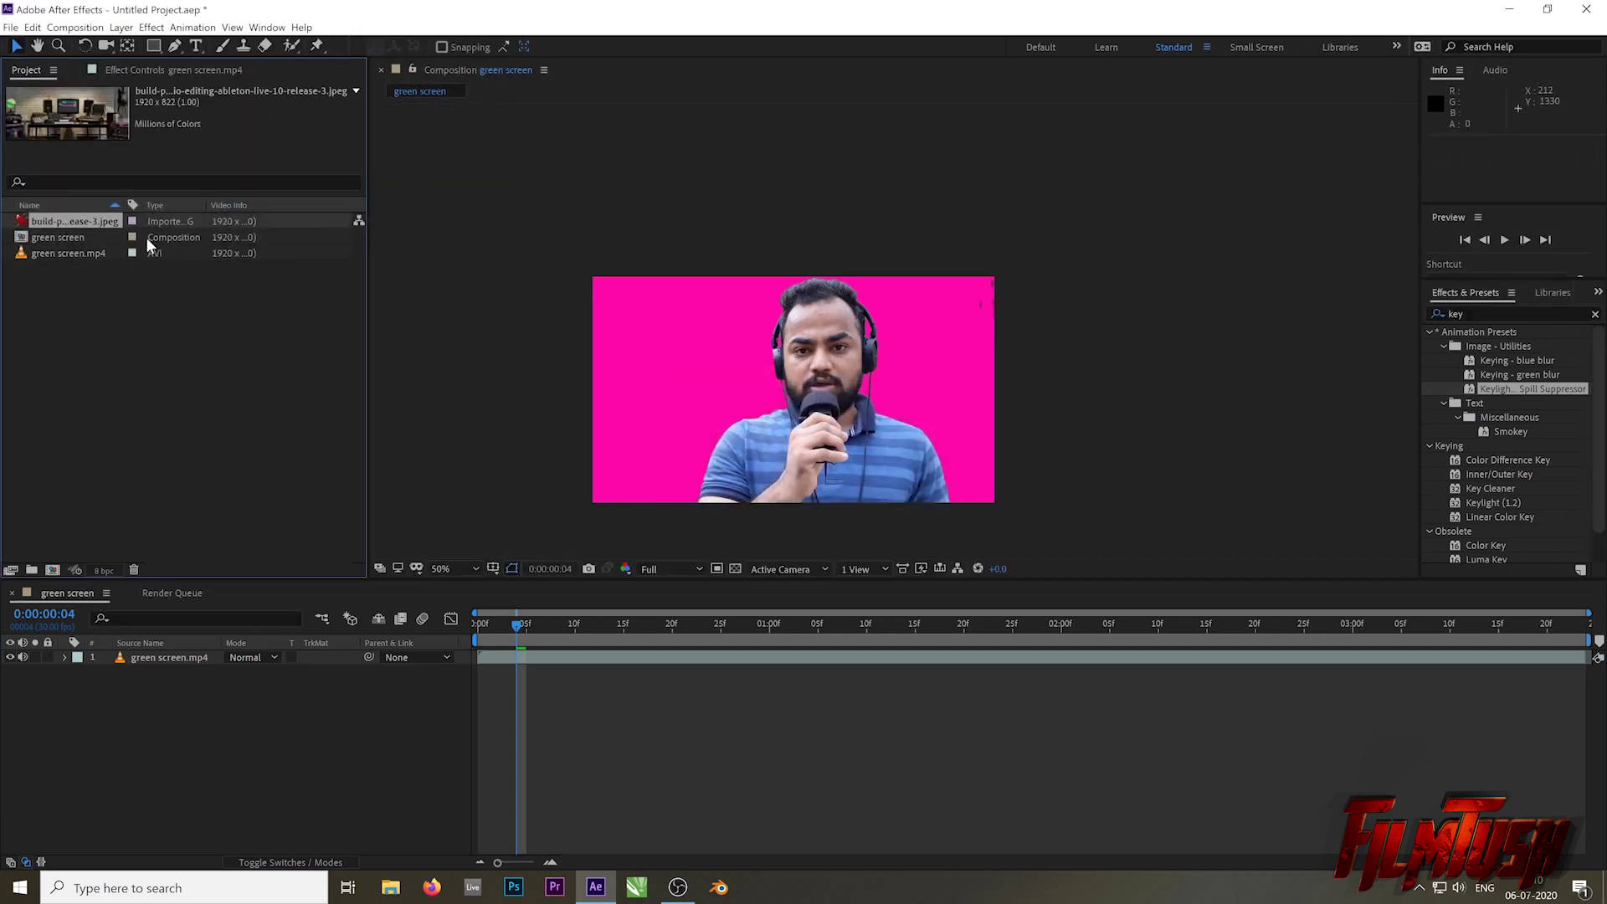
pyautogui.moveTo(95, 224); pyautogui.dragTo(129, 678)
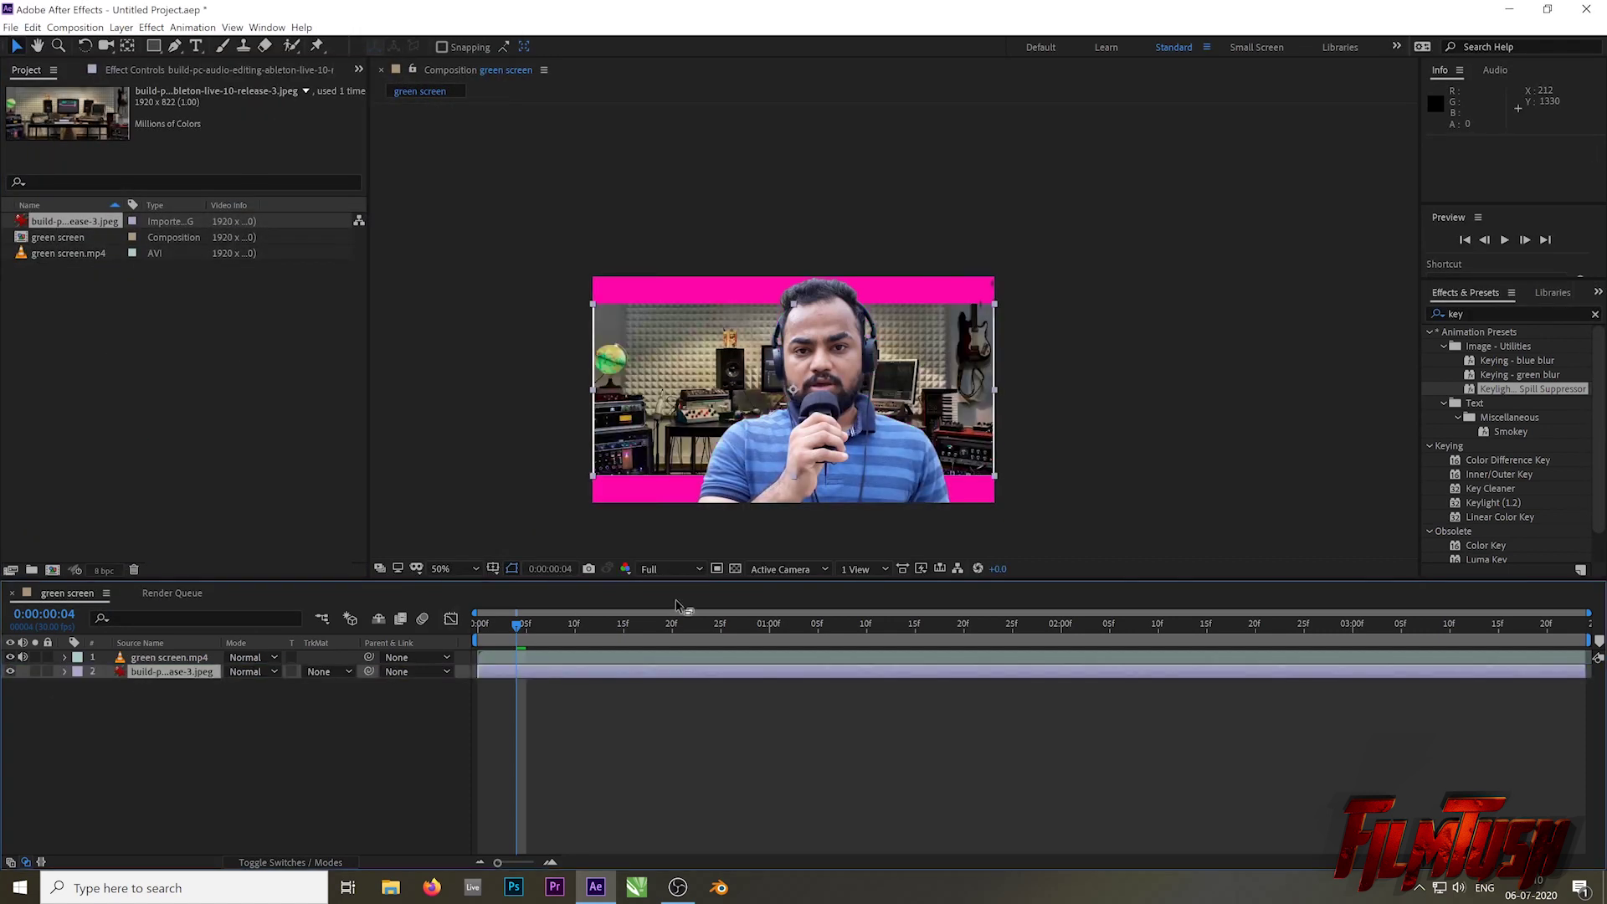
# Step: Scale the studio background image to 215% and reposition it to fill the frame behind the presenter
pyautogui.press('s')
pyautogui.moveTo(254, 690); pyautogui.dragTo(310, 685)
pyautogui.moveTo(685, 344); pyautogui.dragTo(677, 366)
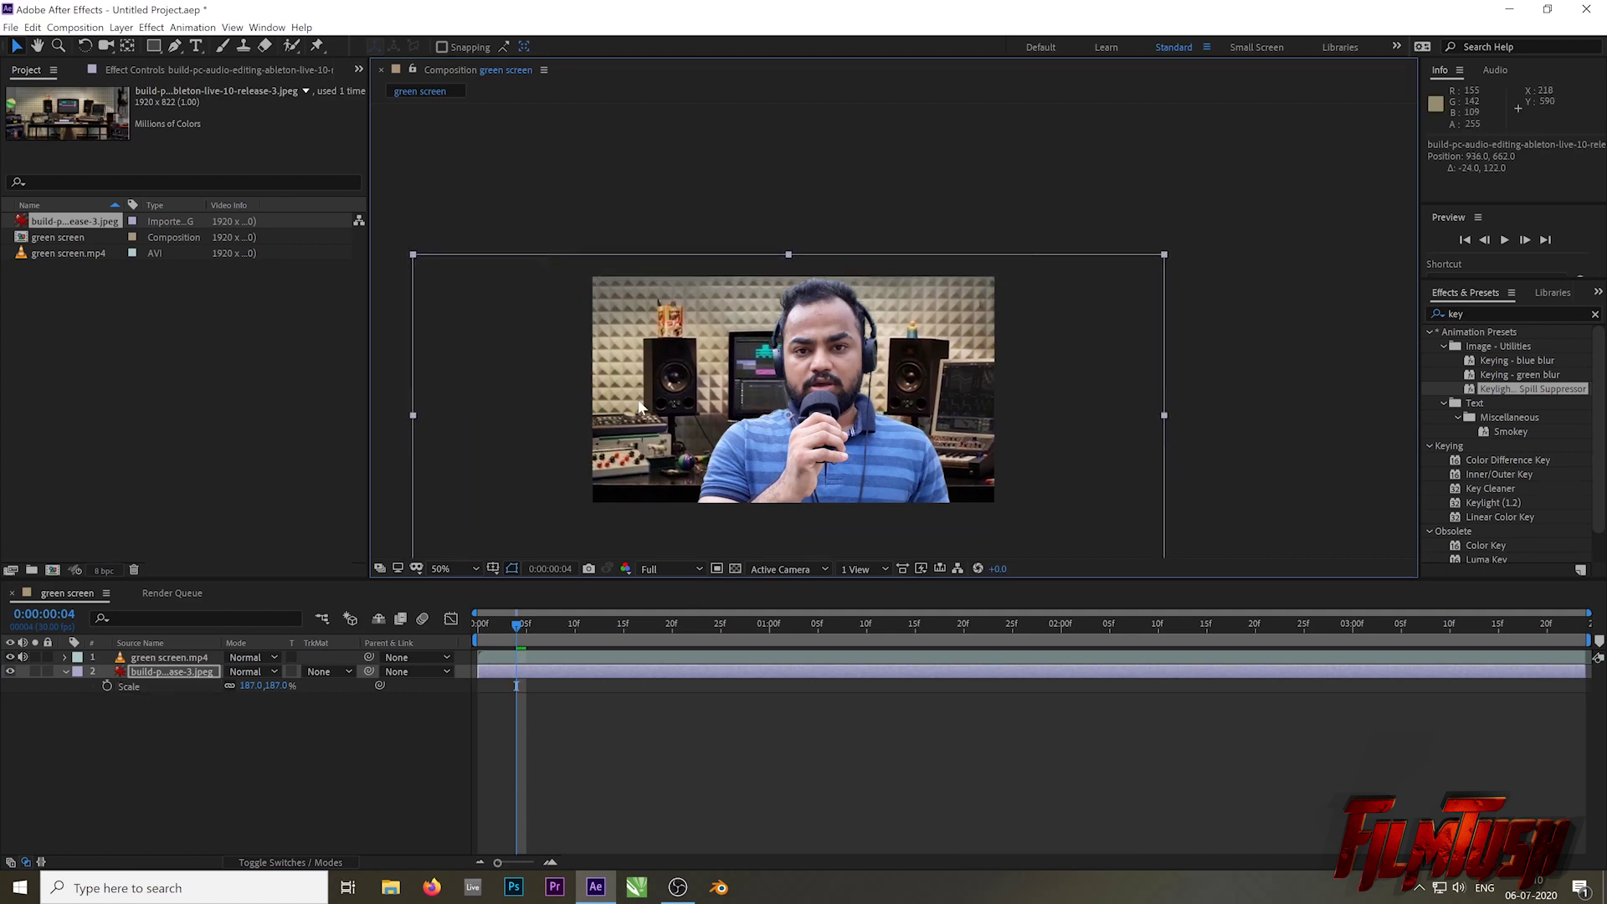
pyautogui.moveTo(706, 414)
pyautogui.mouseDown()
pyautogui.moveTo(703, 370)
pyautogui.moveTo(700, 395)
pyautogui.mouseUp()
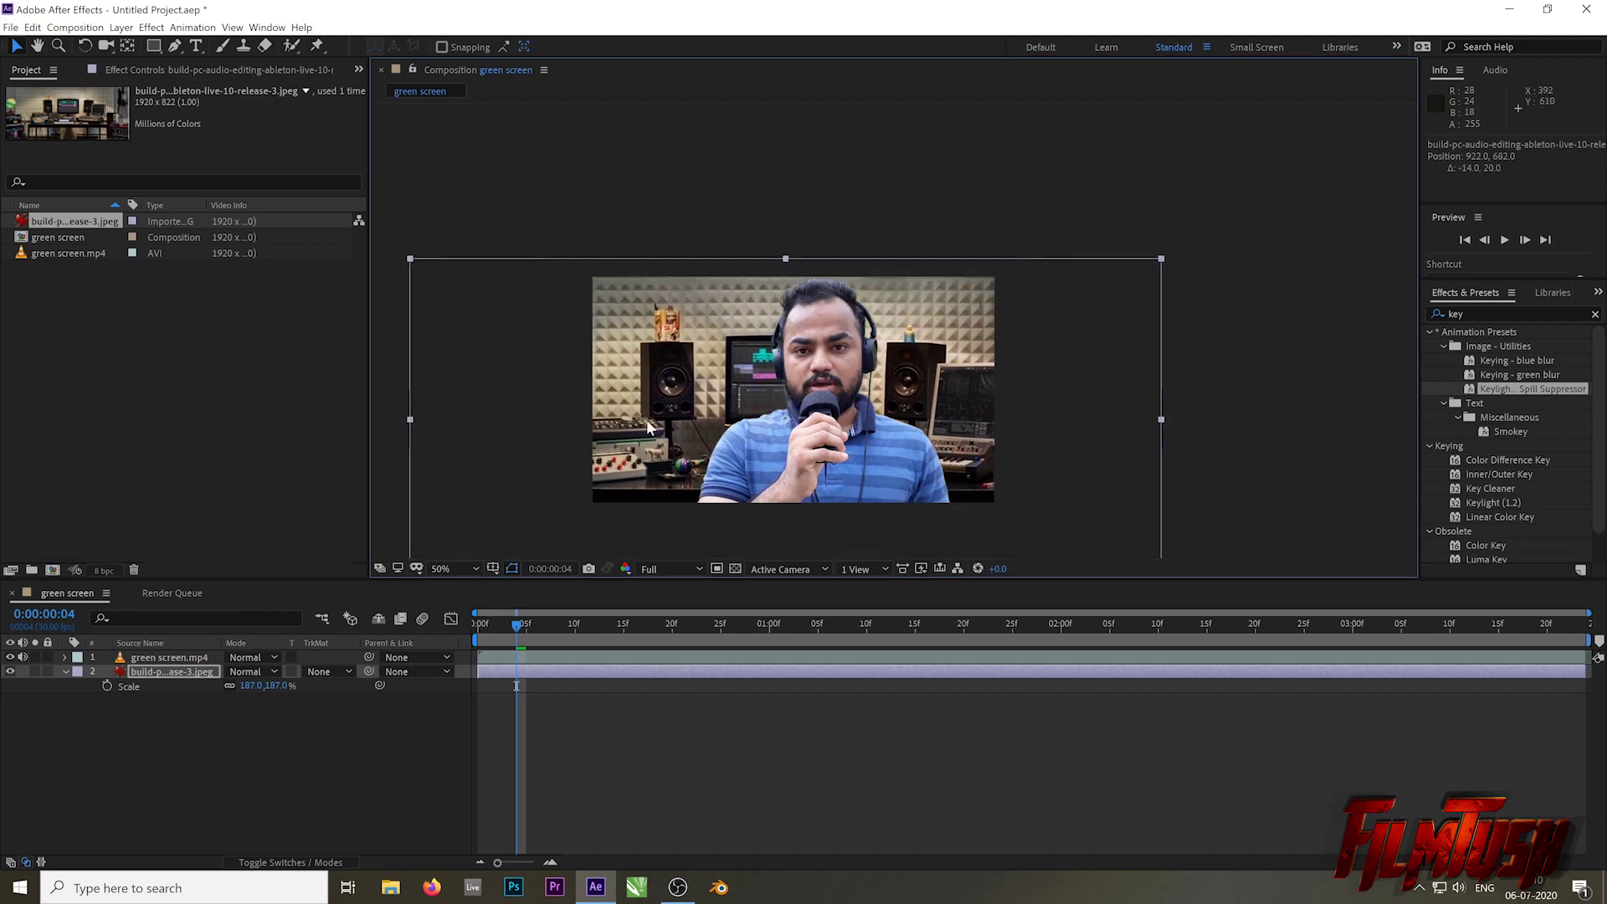
pyautogui.moveTo(276, 685)
pyautogui.mouseDown()
pyautogui.moveTo(309, 686)
pyautogui.moveTo(261, 685)
pyautogui.mouseUp()
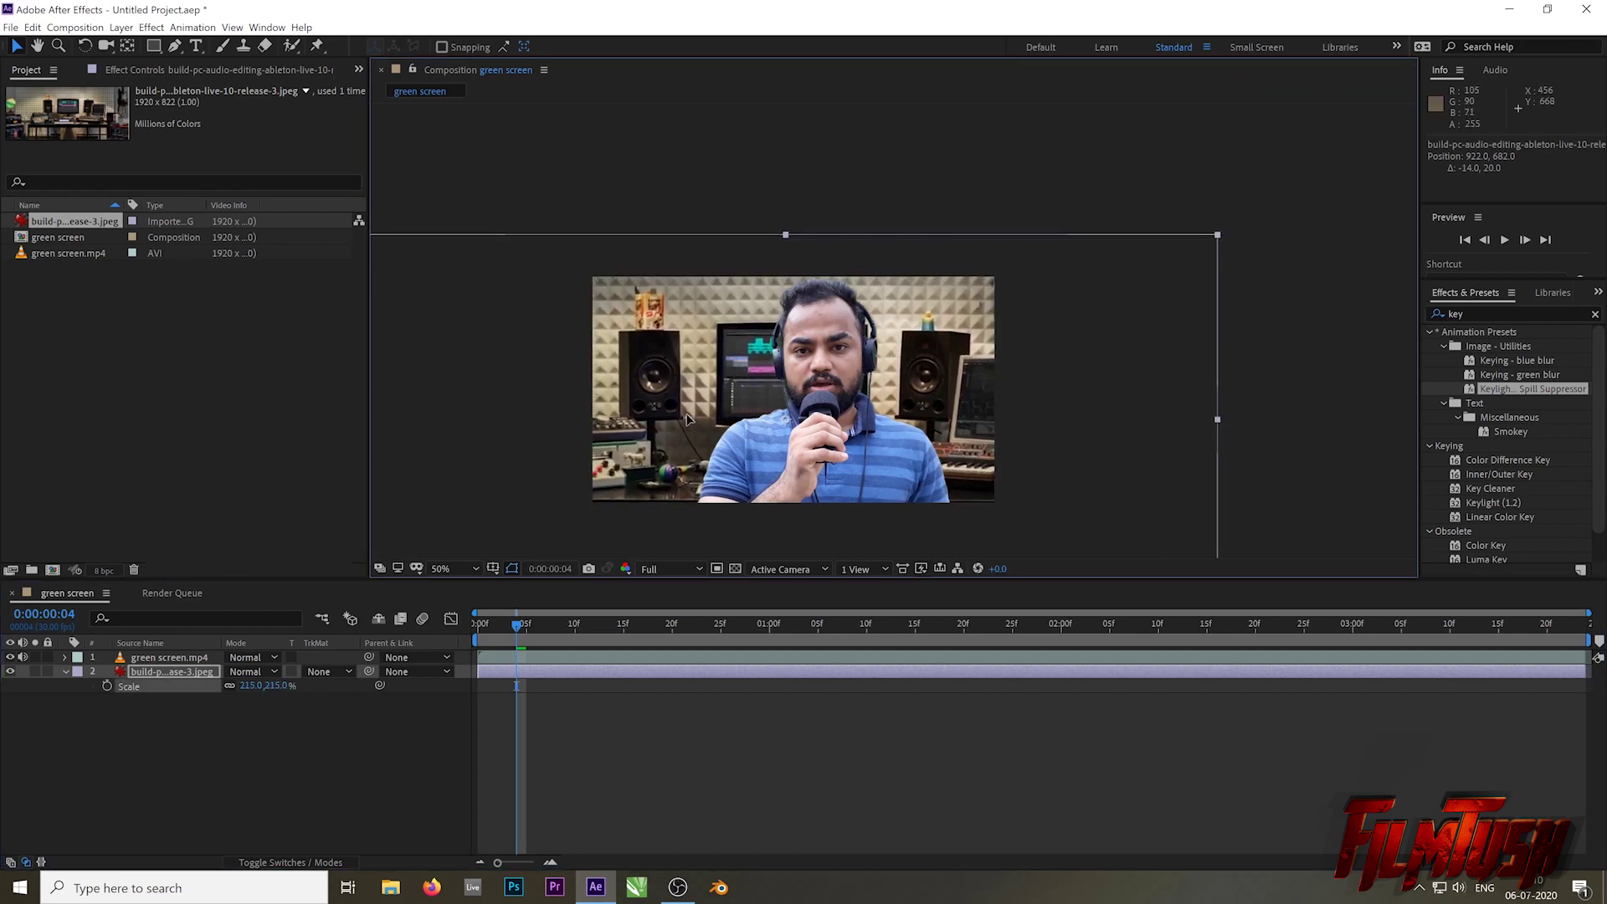
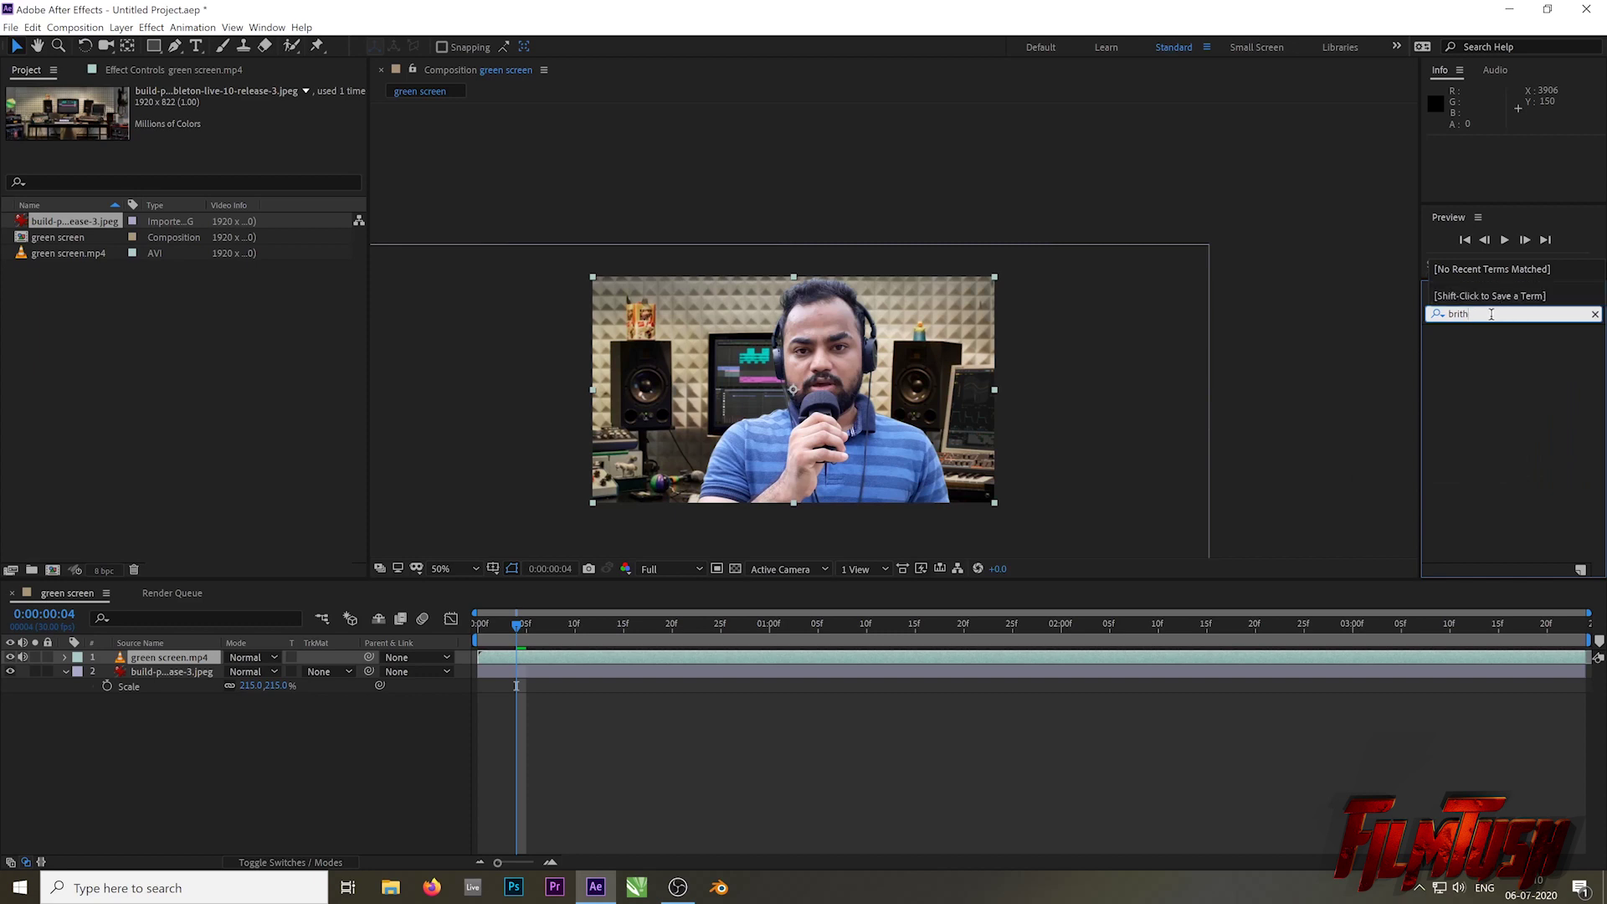
# Step: Apply the Brightness & Contrast effect to green screen.mp4 with Brightness 2 and Contrast 35
pyautogui.press('BackSpace')
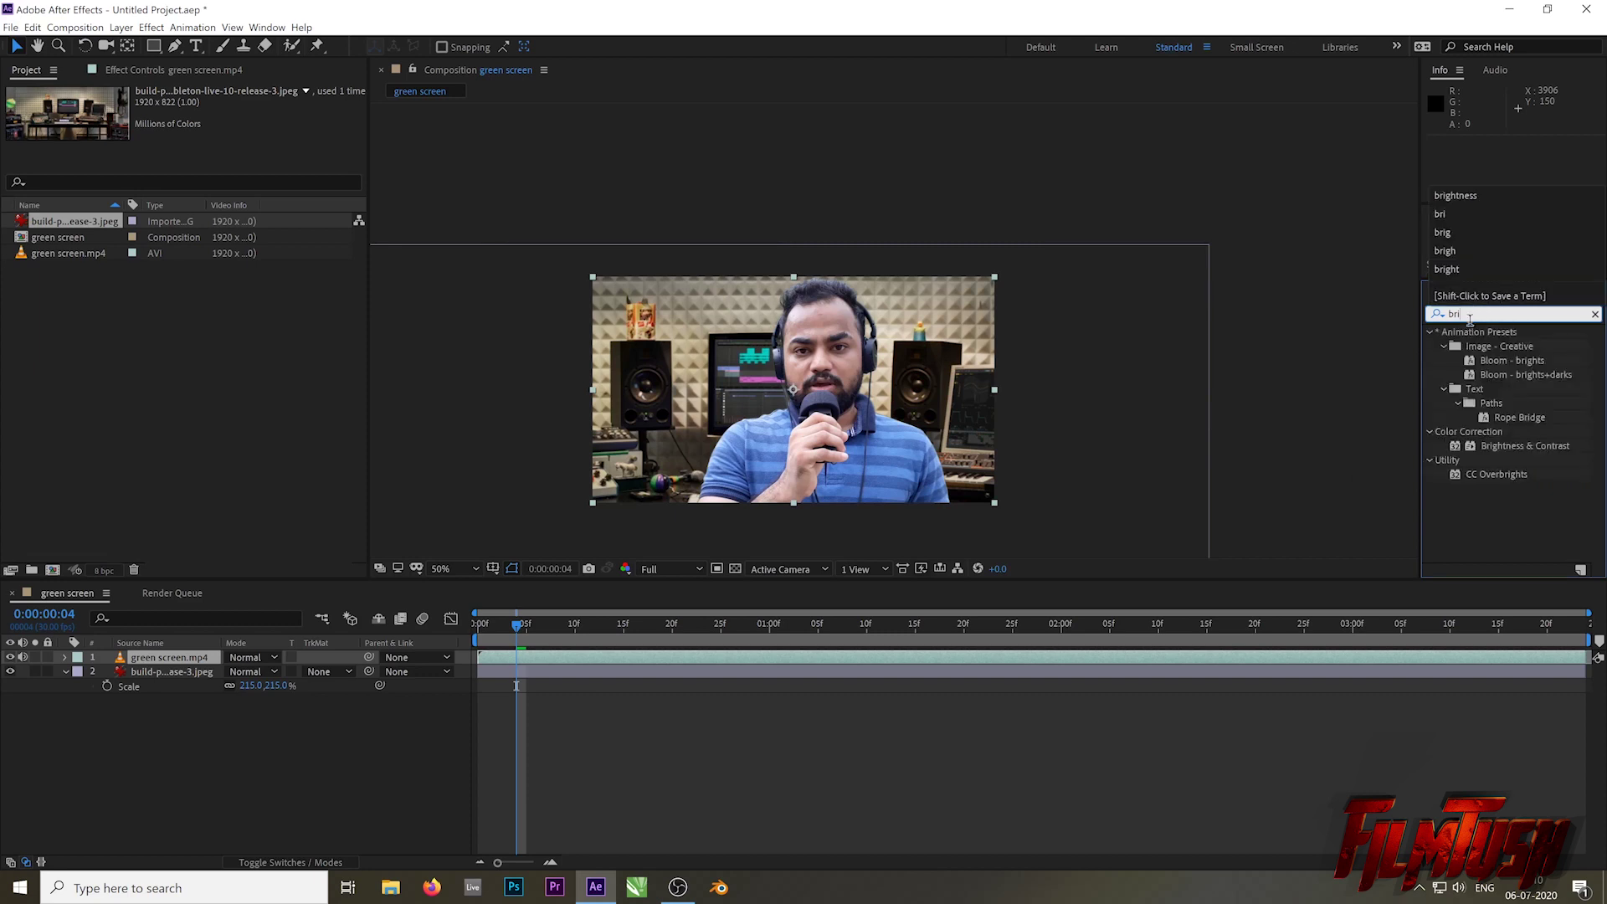
pyautogui.click(1488, 194)
pyautogui.moveTo(1514, 346); pyautogui.dragTo(168, 656)
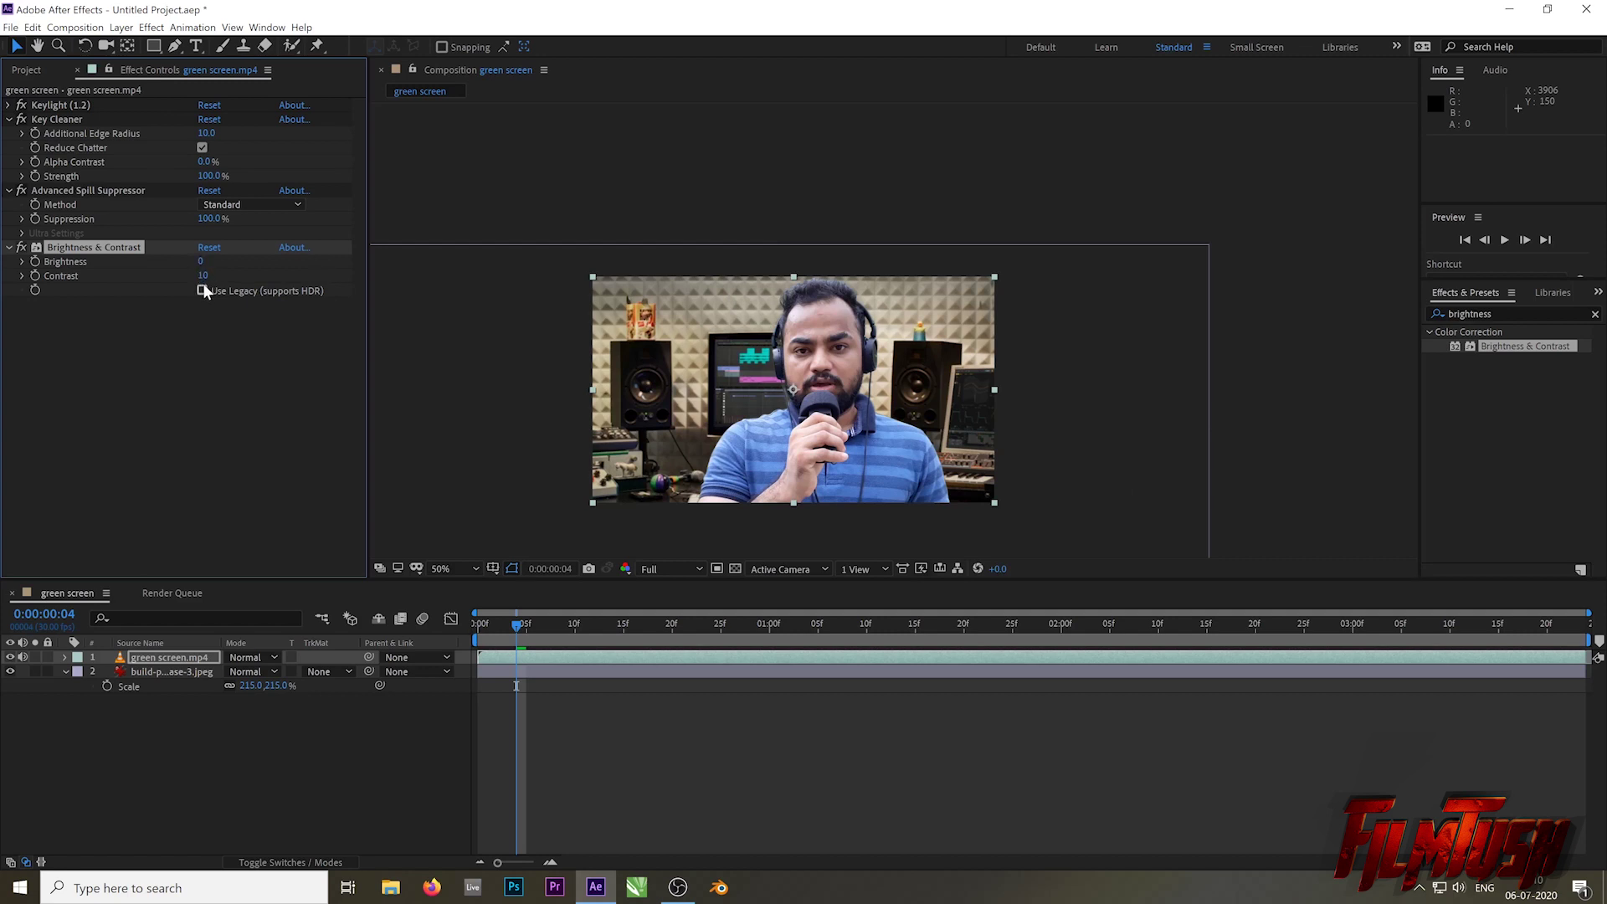
pyautogui.moveTo(204, 275); pyautogui.dragTo(215, 274)
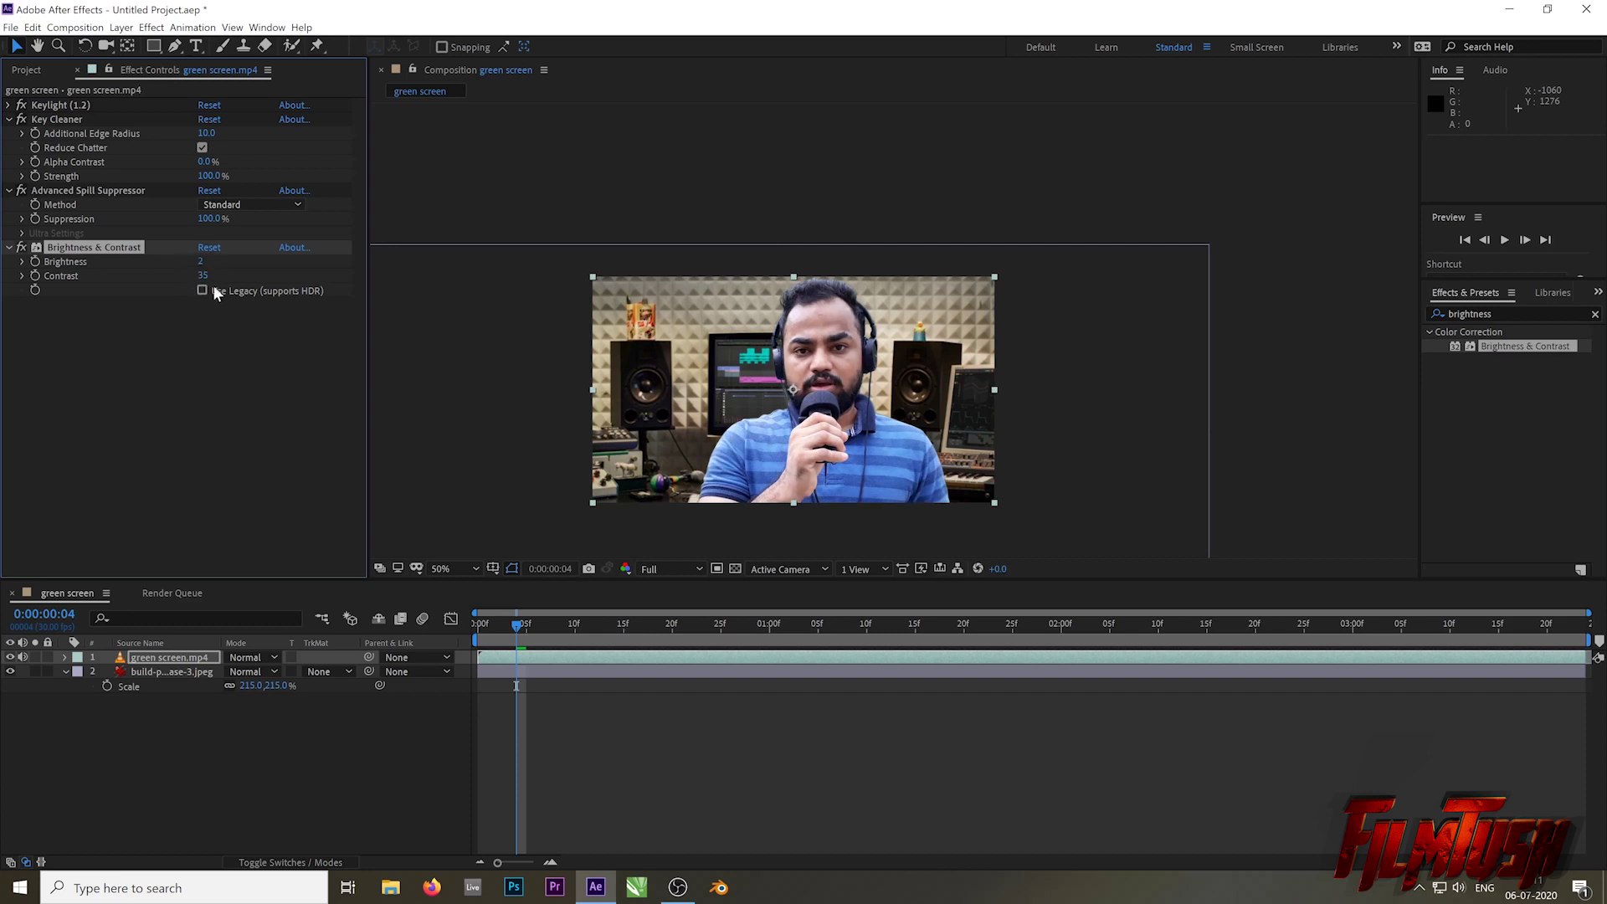
# Step: Preview the composite, return to the first frame and switch Keylight's view to Screen Matte
pyautogui.press('space')
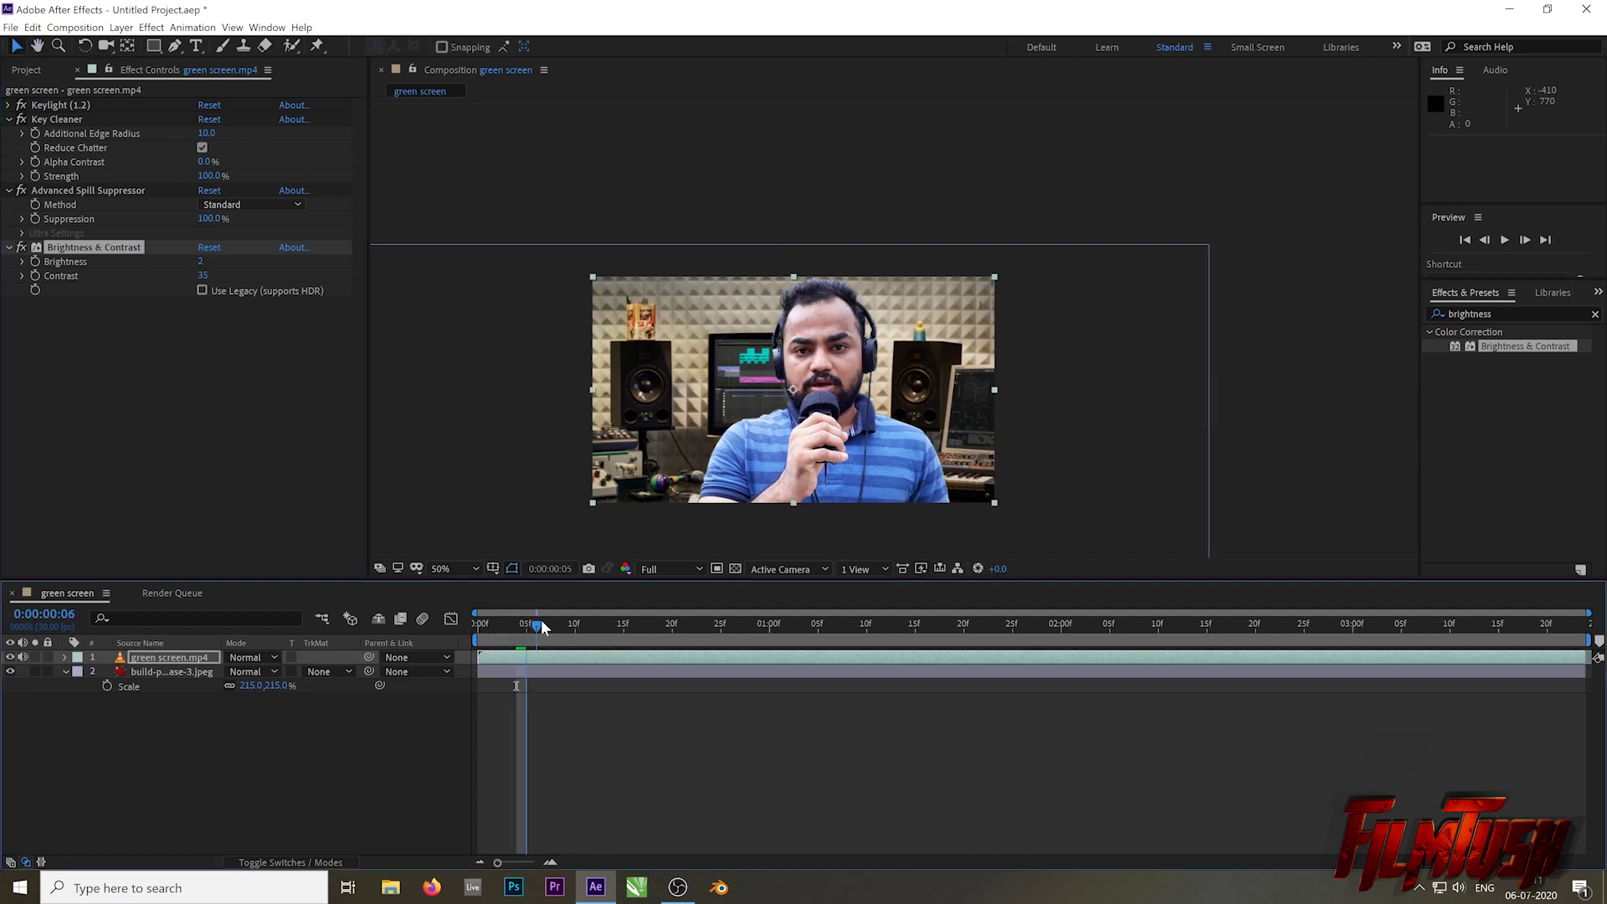
pyautogui.press('space')
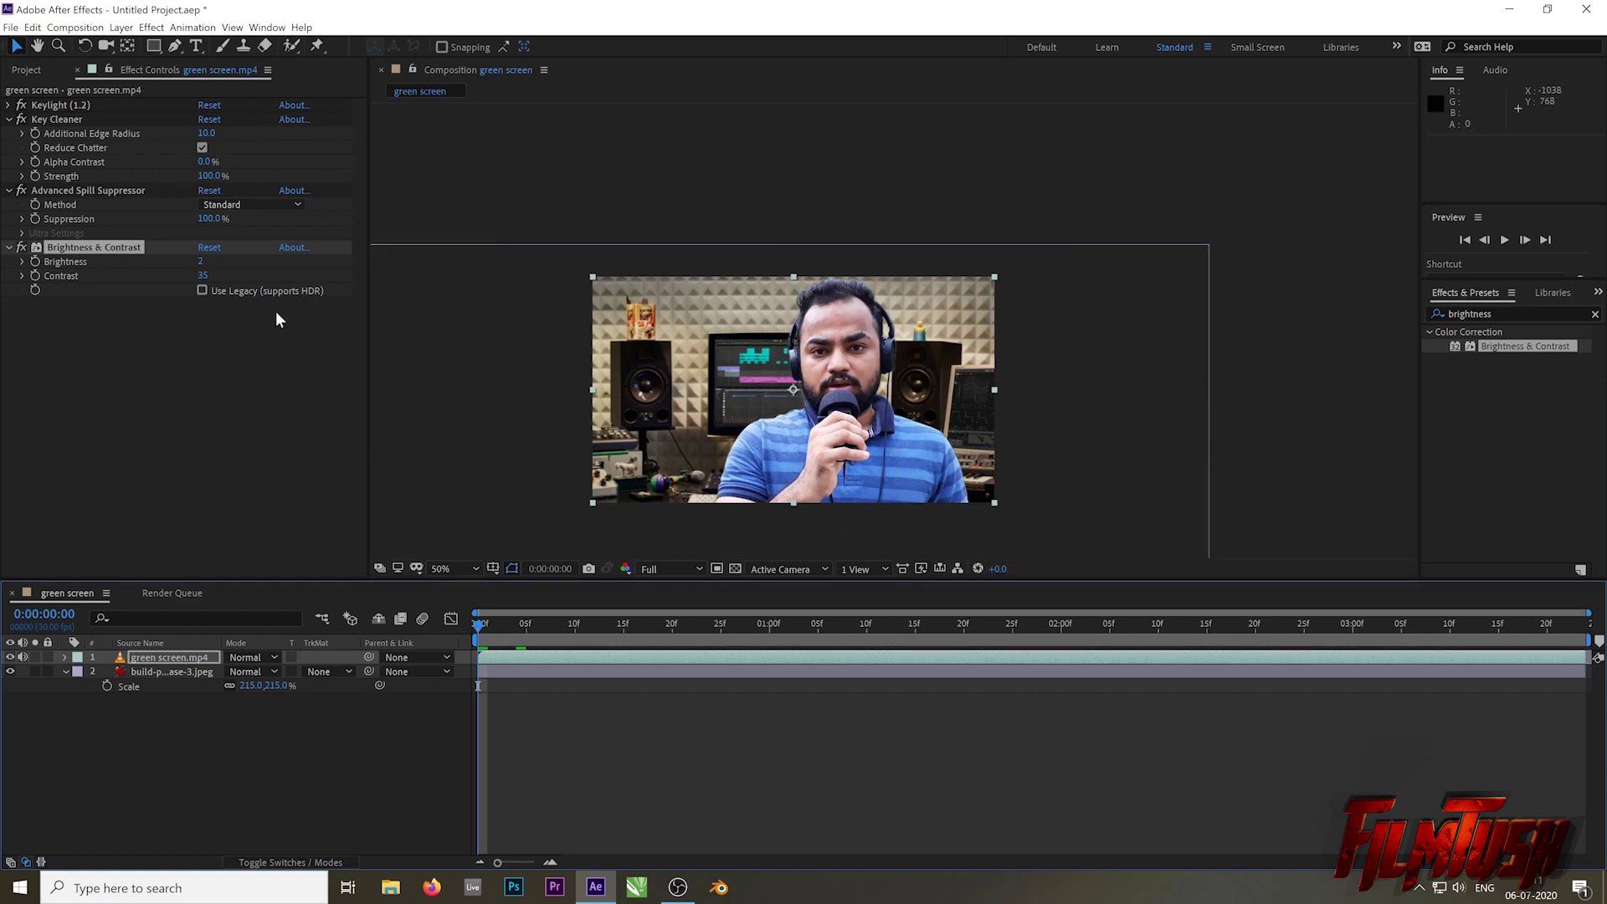
pyautogui.click(8, 106)
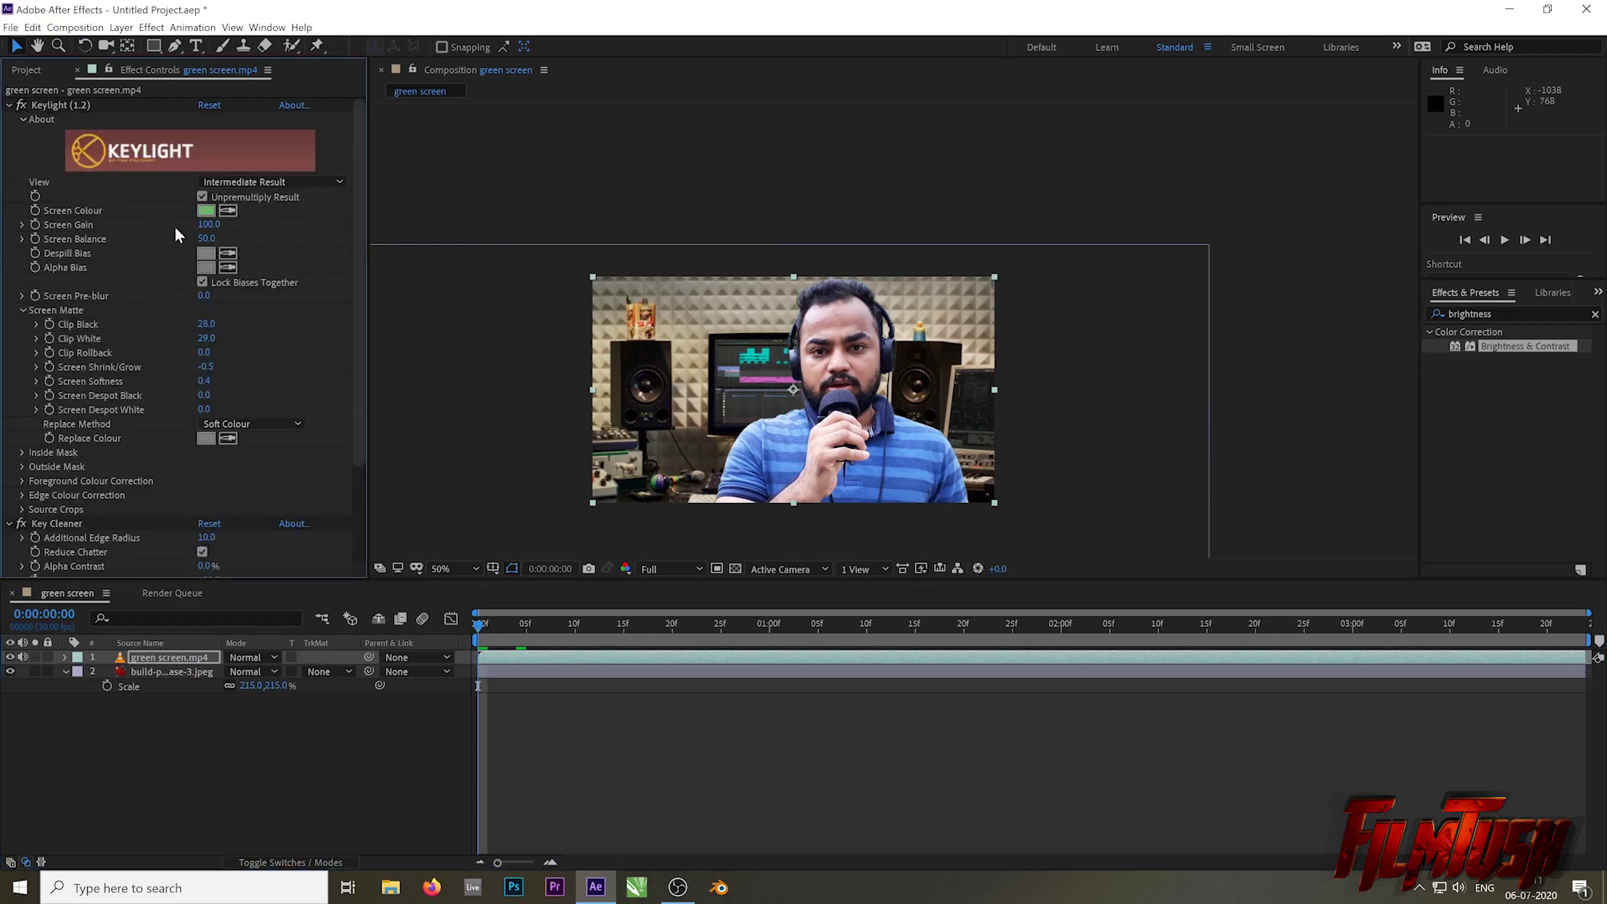
pyautogui.click(243, 181)
pyautogui.click(245, 261)
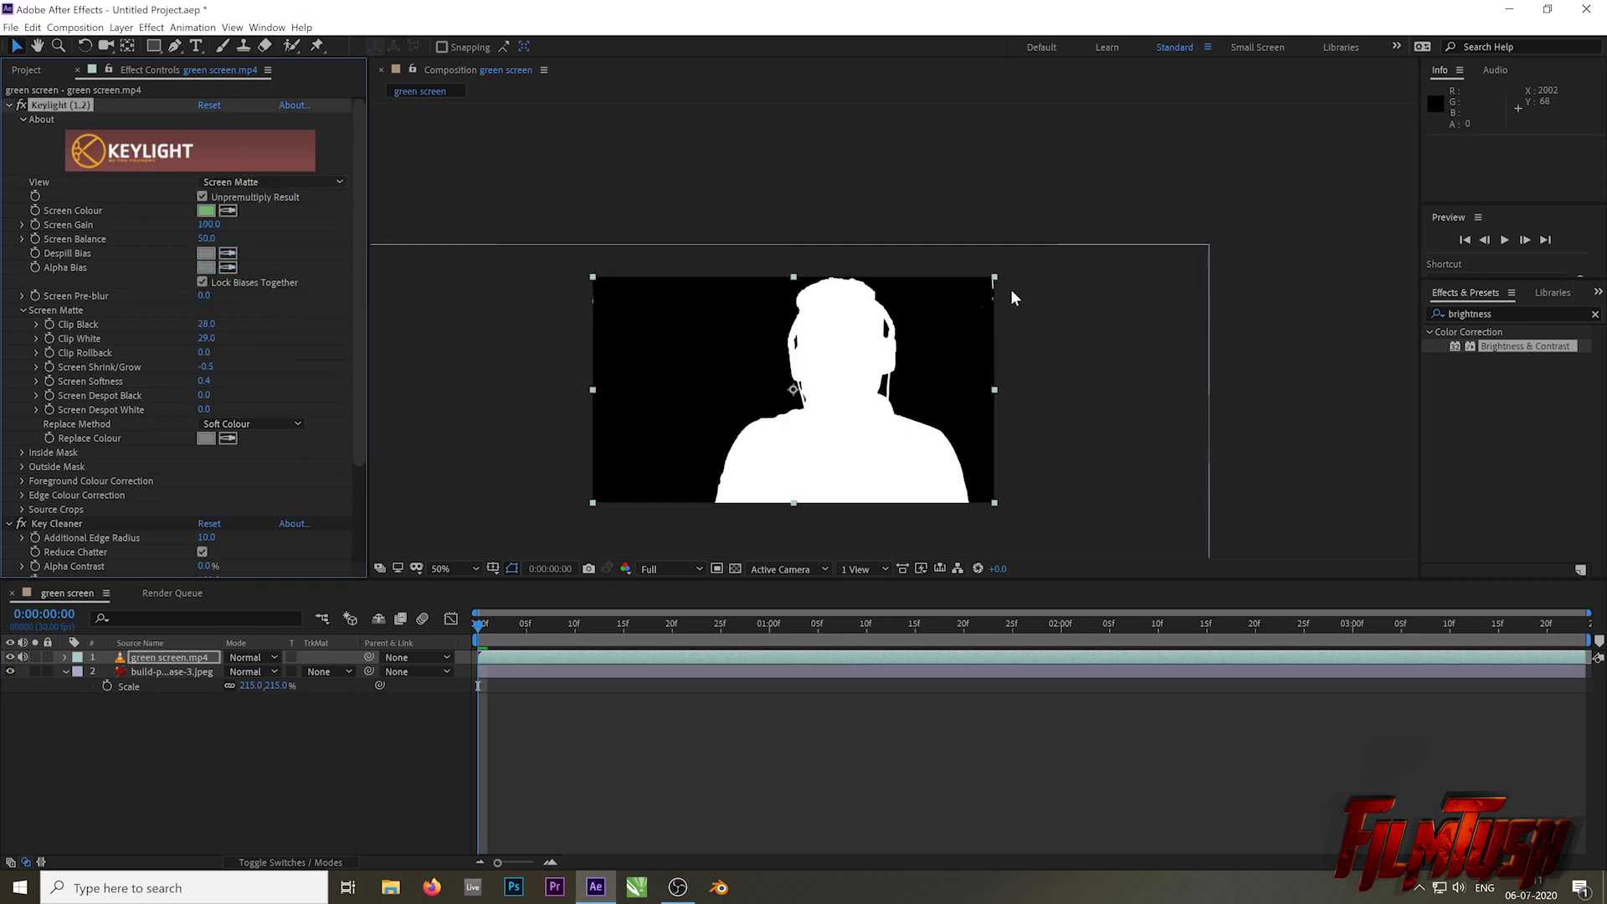
pyautogui.press('.')
pyautogui.press('.')
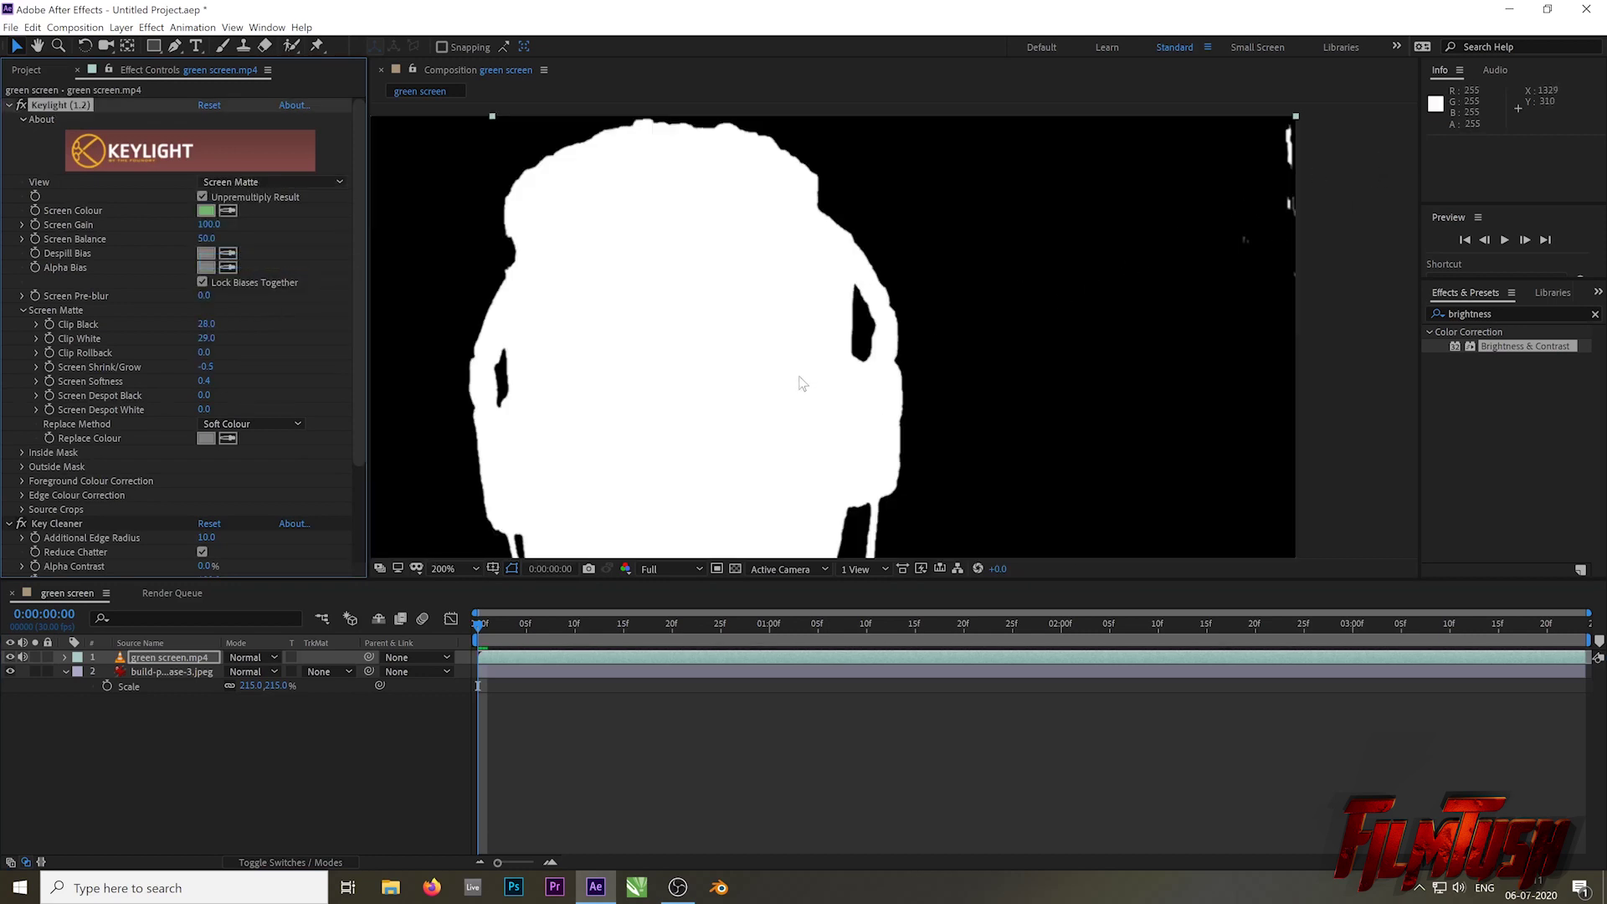
# Step: Shift the green screen.mp4 layer horizontally to position 974, 540 to push the matte's stray white edge fragments out of frame
pyautogui.moveTo(771, 384); pyautogui.dragTo(785, 381)
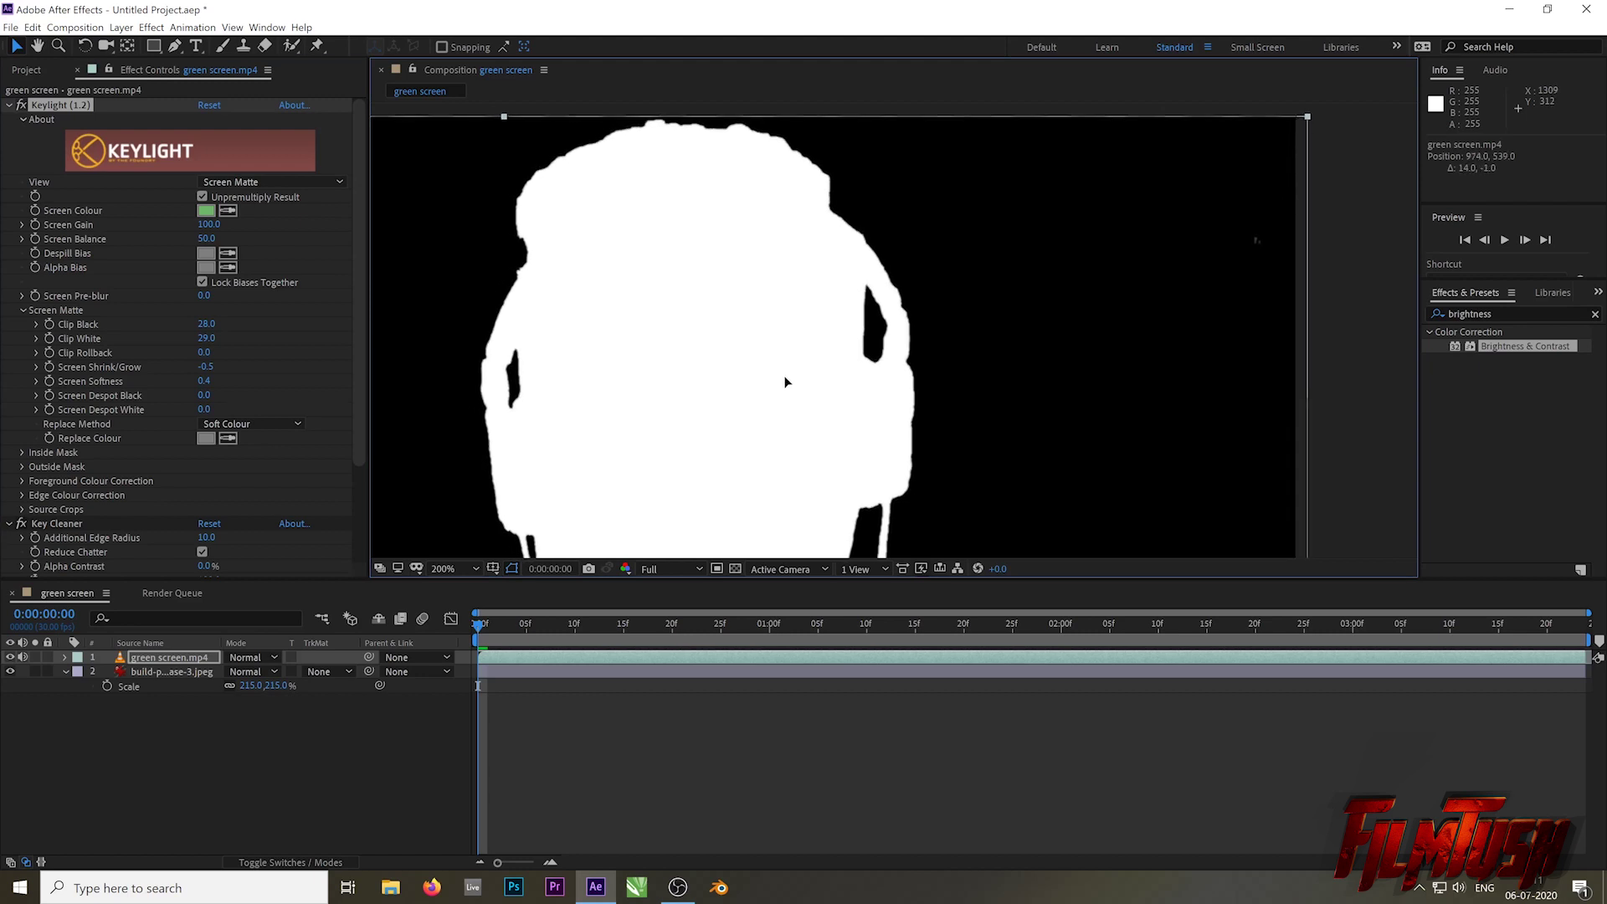
pyautogui.hotkey('ctrl', 'z')
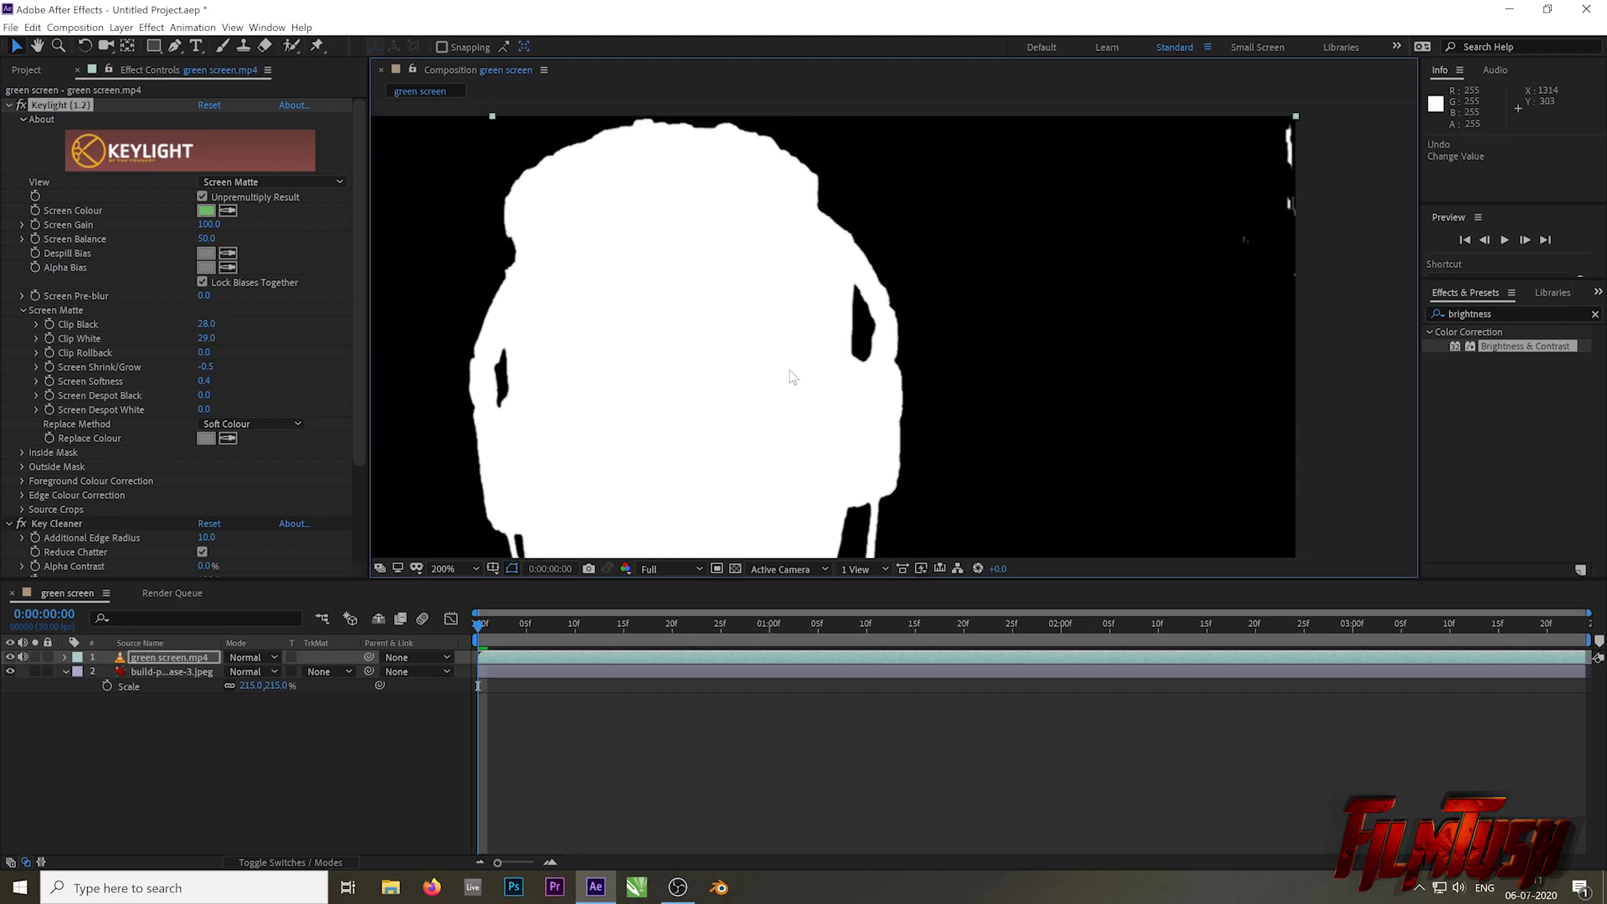
pyautogui.moveTo(793, 378); pyautogui.dragTo(798, 377)
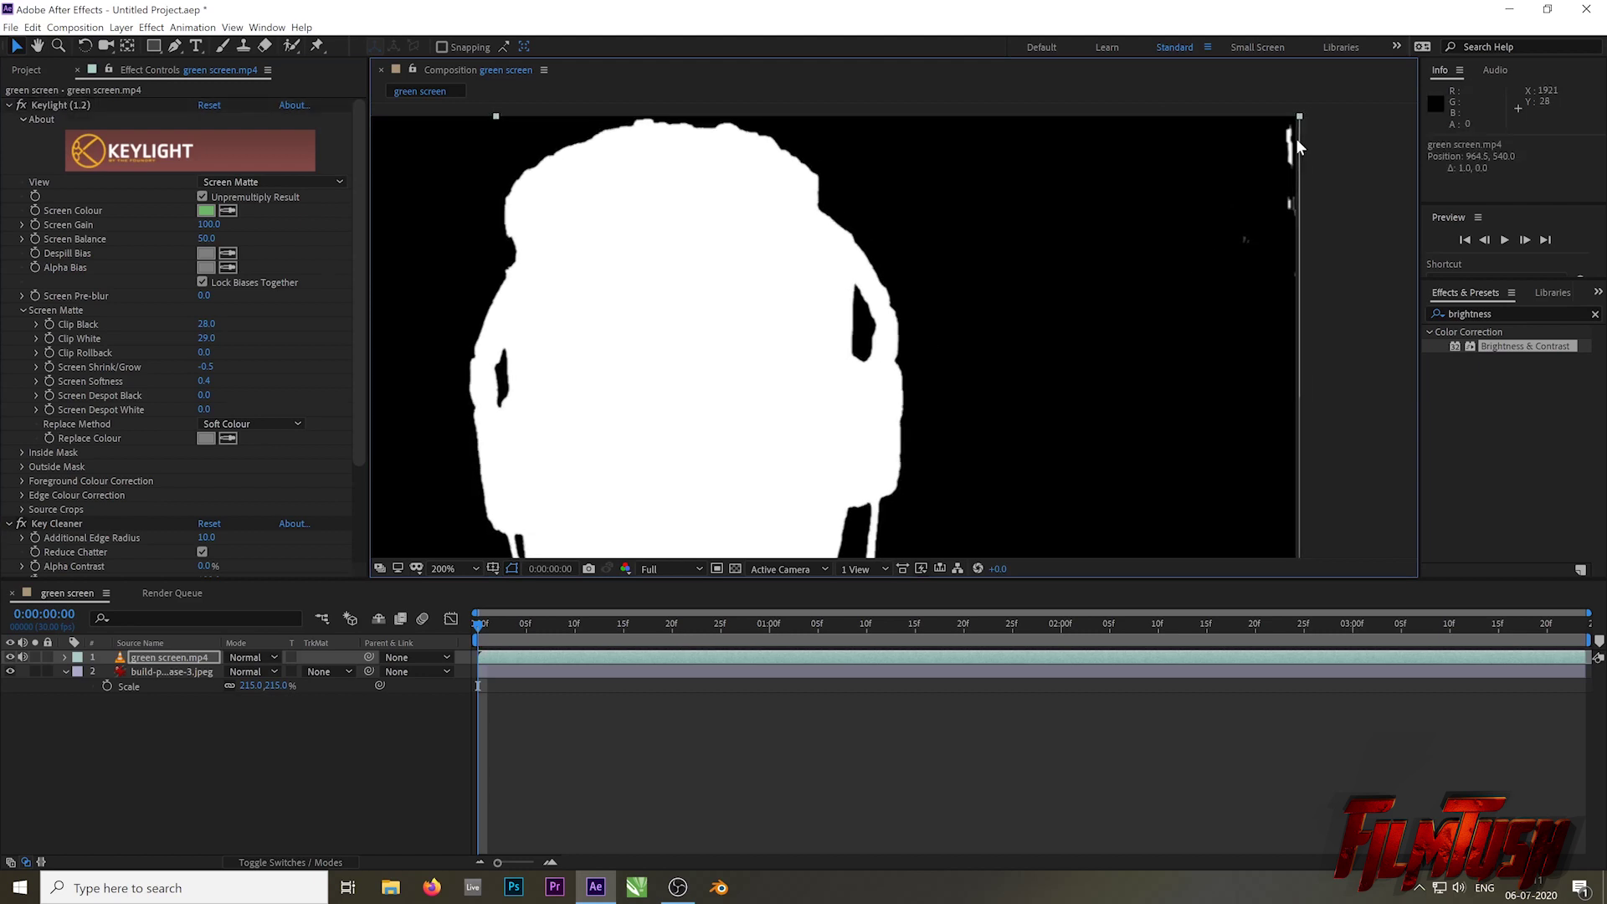
pyautogui.press('Right')
pyautogui.press('Right')
pyautogui.press('Right')
pyautogui.press('Right')
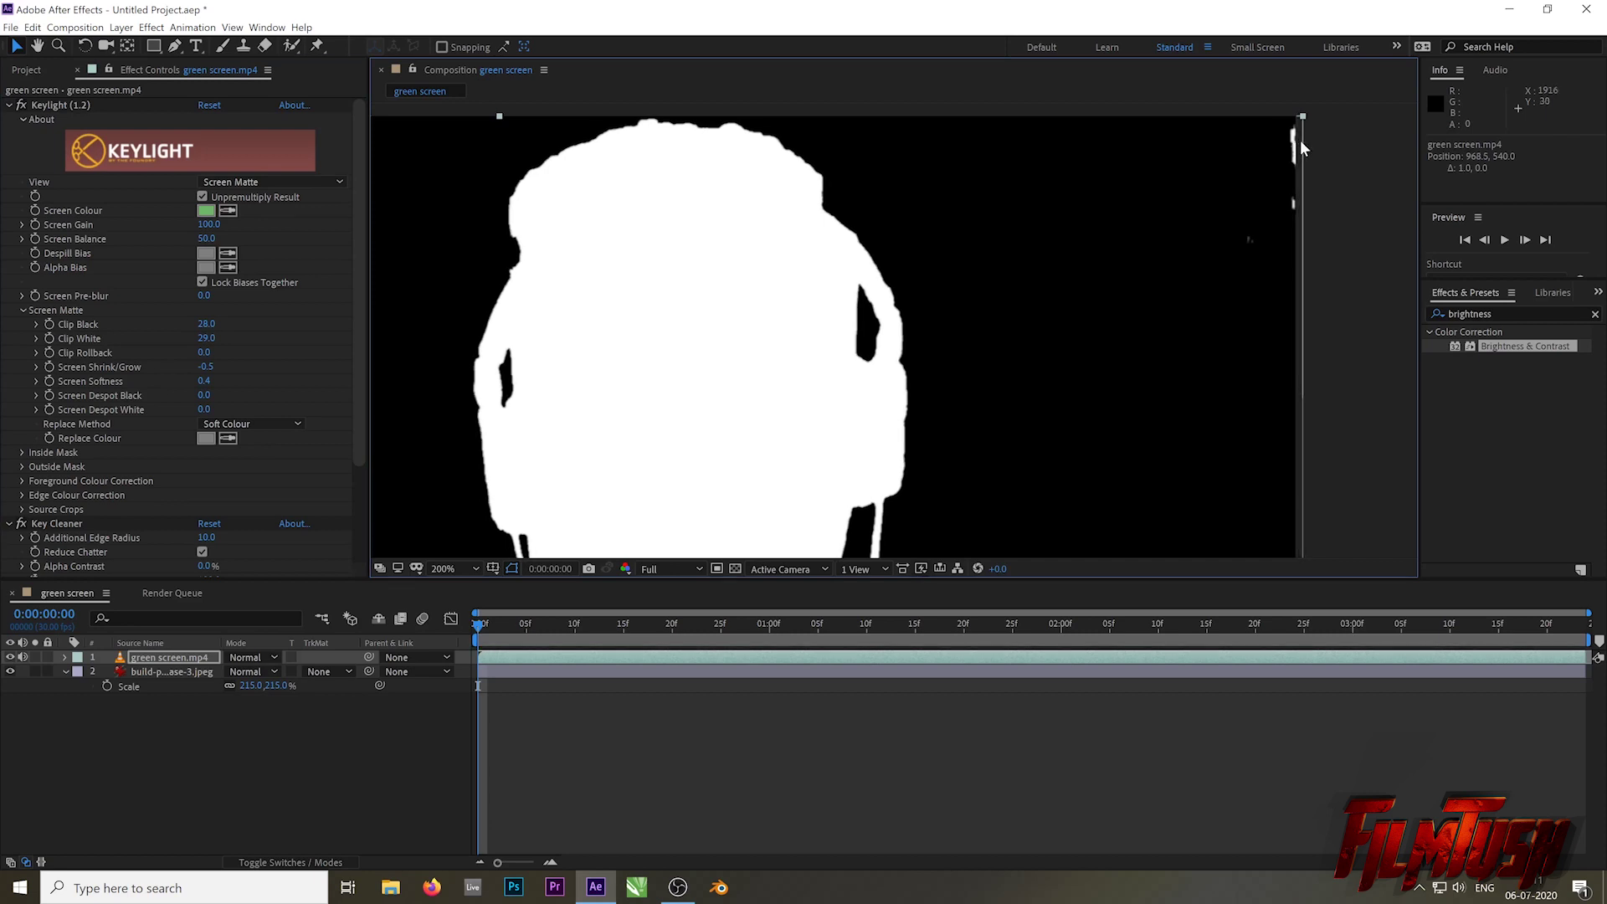
pyautogui.press('Right')
pyautogui.press('Right')
pyautogui.press('Right')
pyautogui.press('Right')
pyautogui.press('Right')
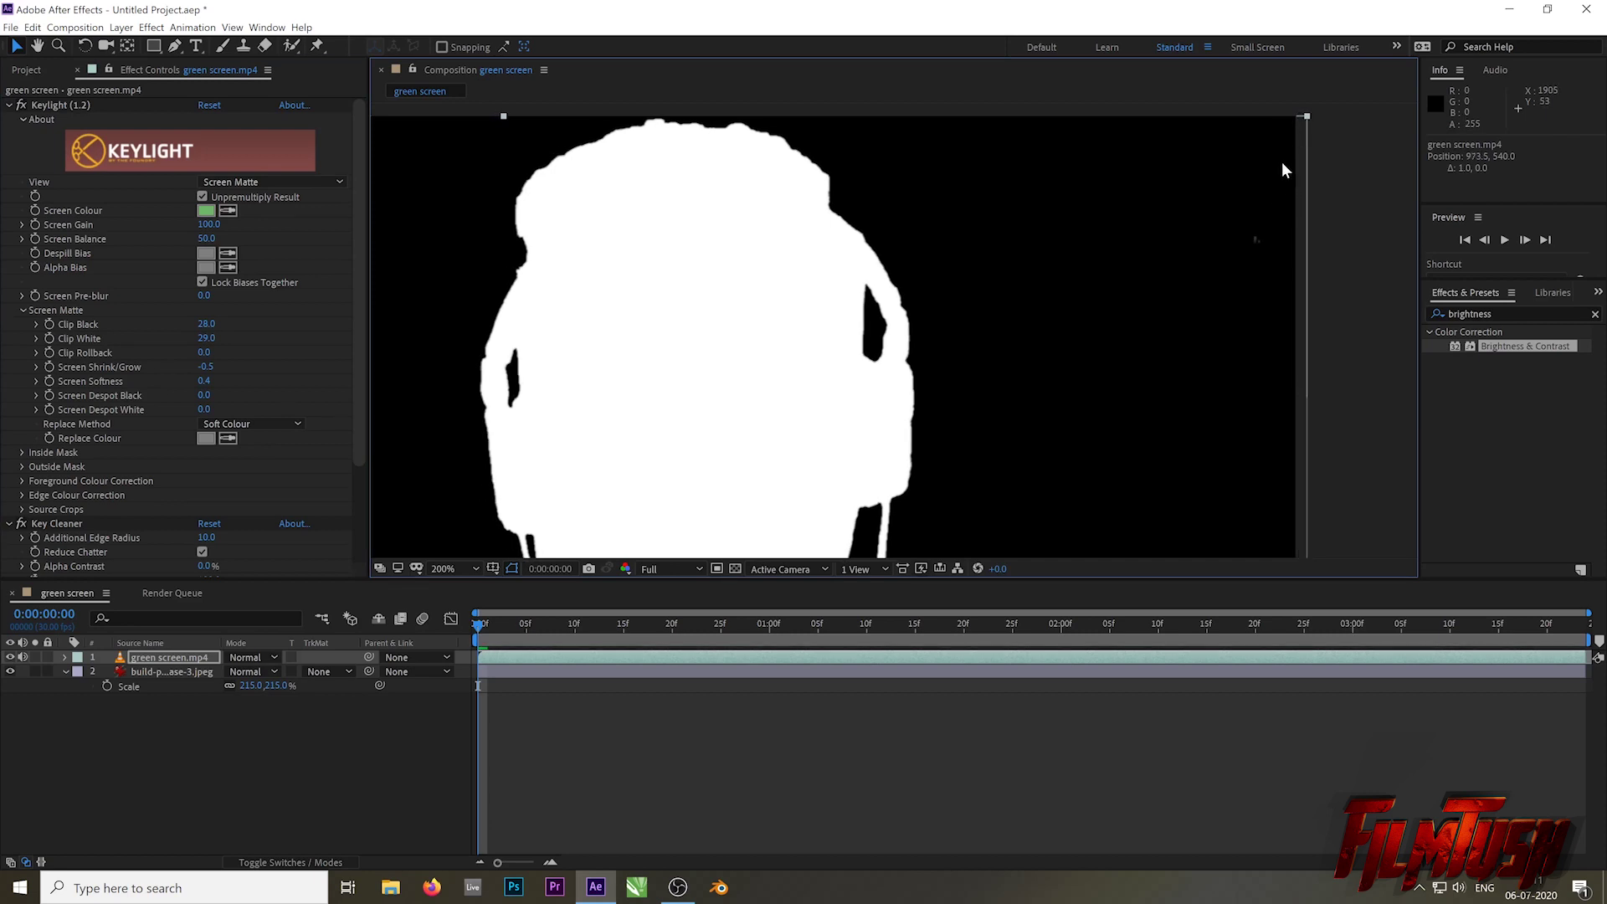
pyautogui.press('Right')
pyautogui.press(',')
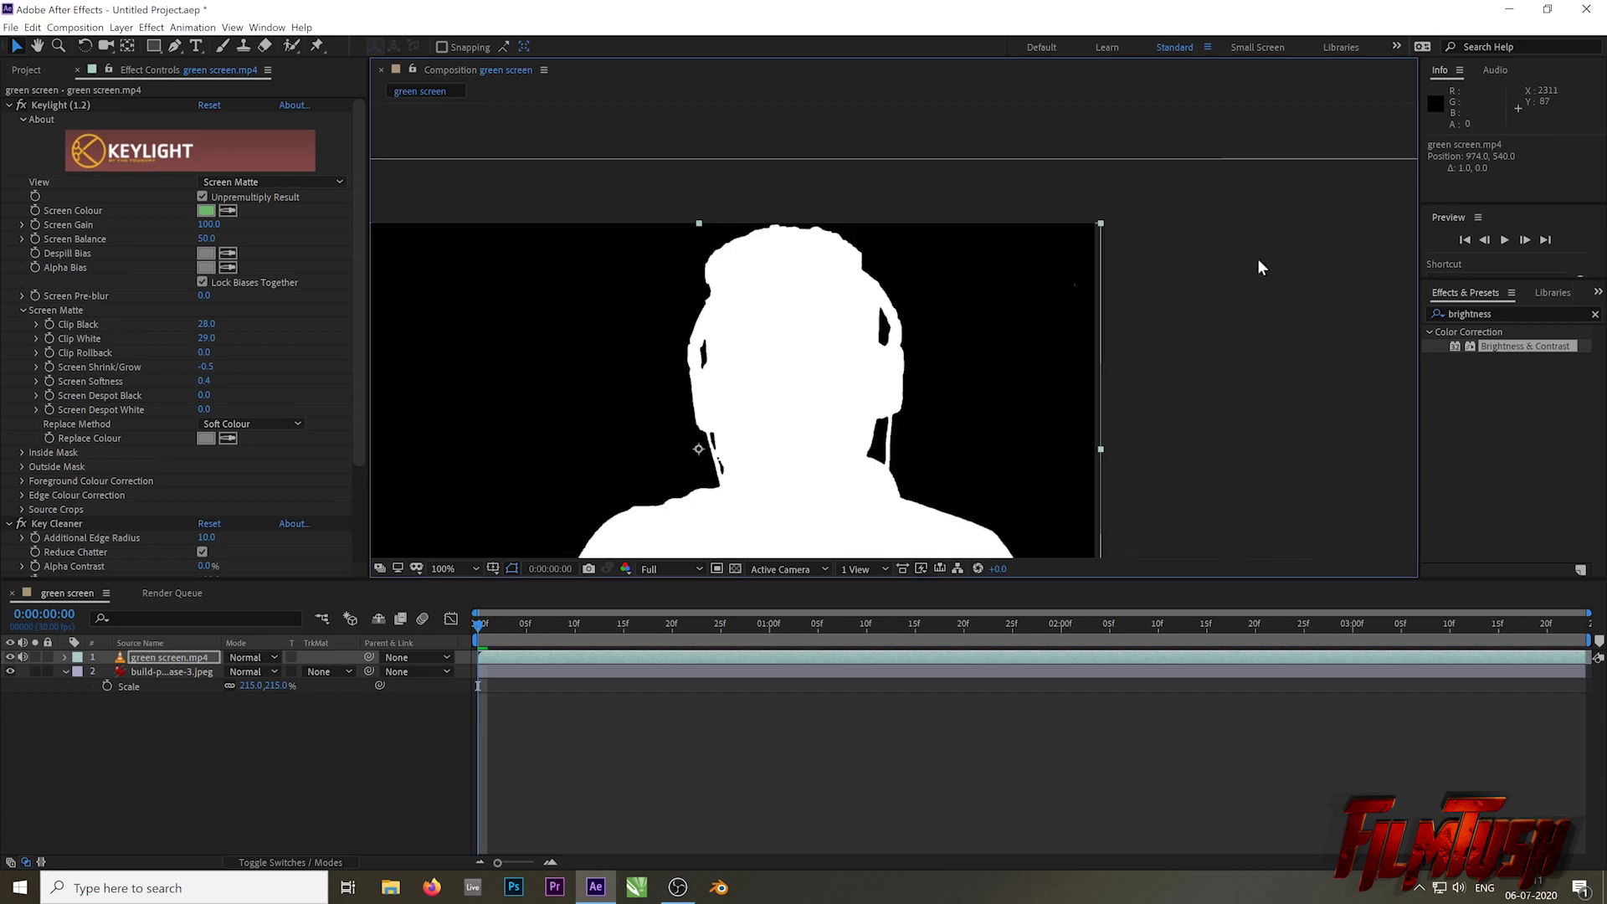
# Step: Try raising the screen matte's Clip Black to clear the remaining white speck, and undo the change
pyautogui.scroll(4, 1120, 454)
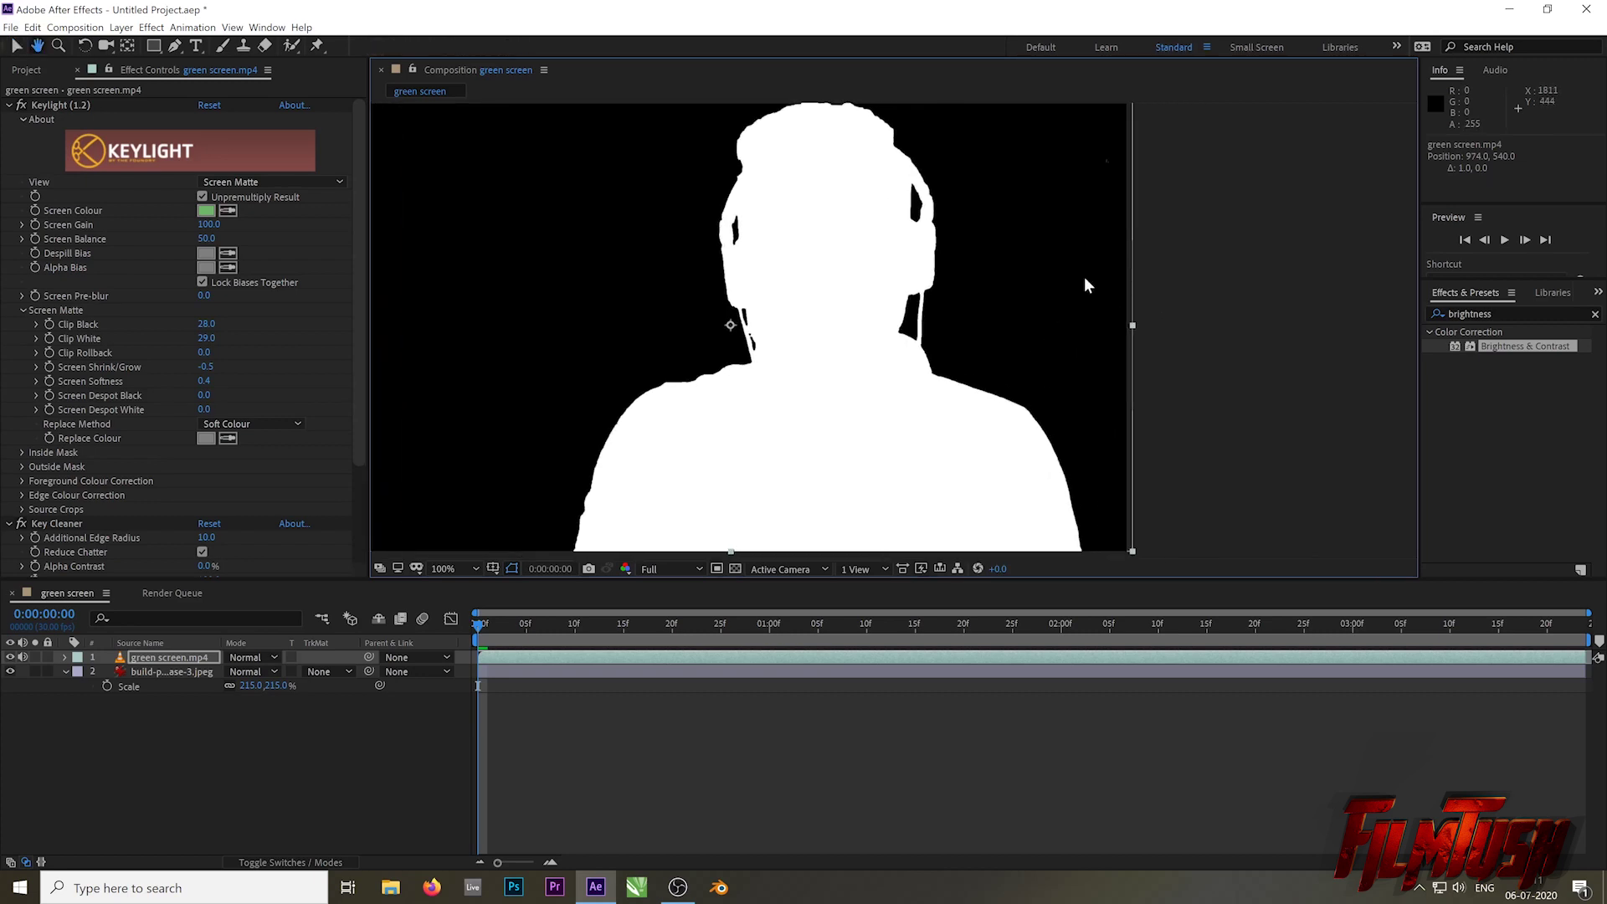
pyautogui.scroll(-2, 1100, 240)
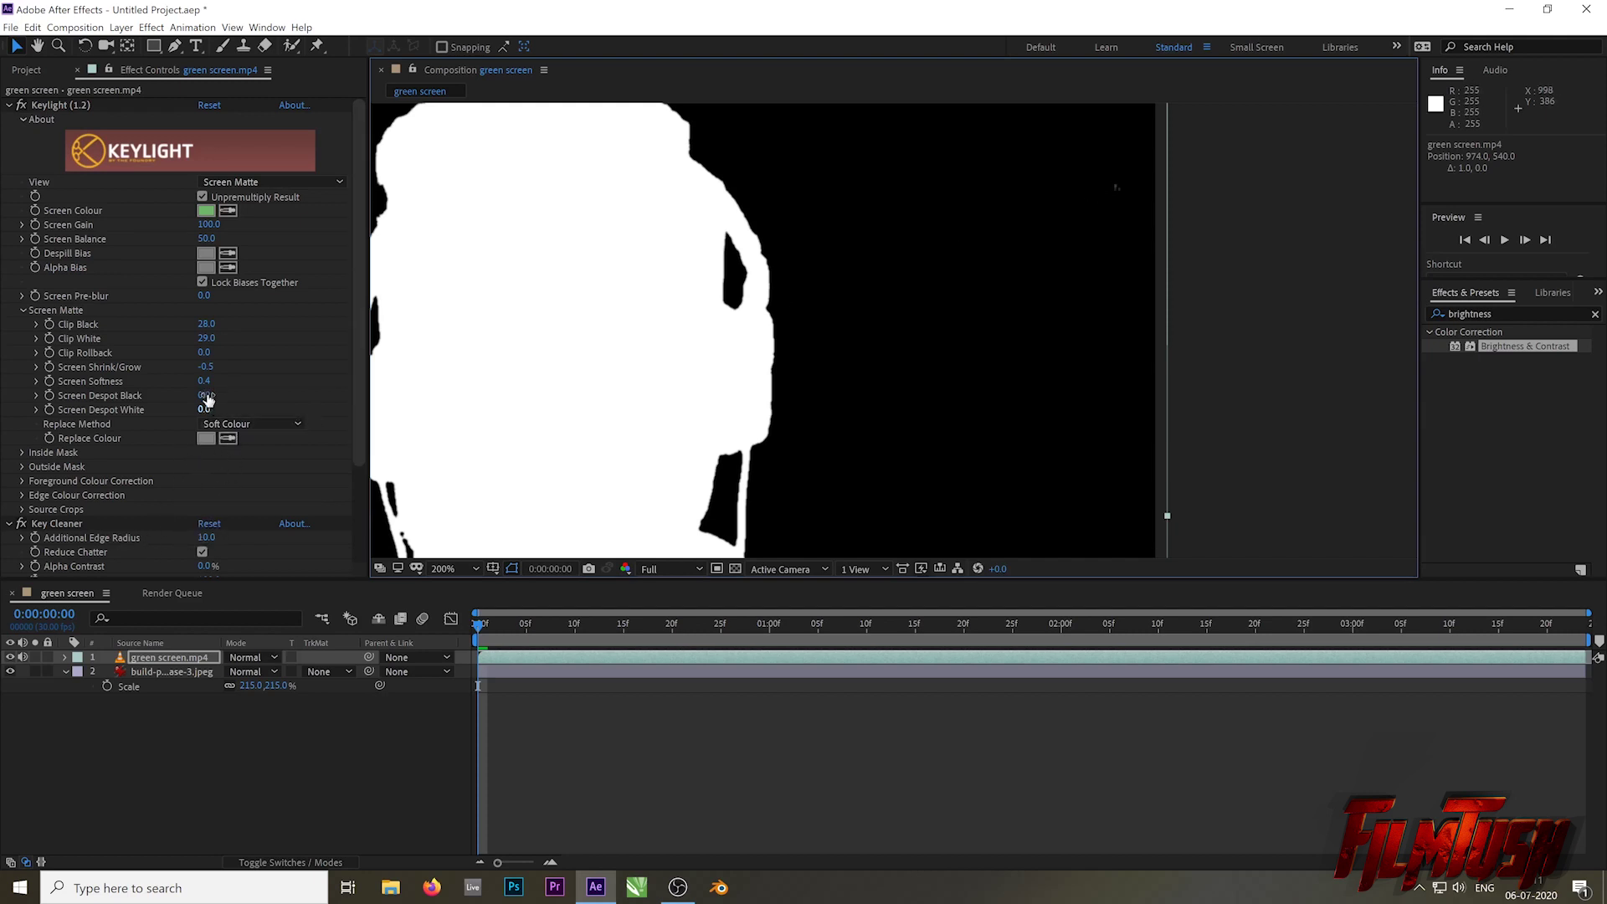
pyautogui.moveTo(205, 366)
pyautogui.mouseDown()
pyautogui.moveTo(200, 393)
pyautogui.moveTo(199, 365)
pyautogui.mouseUp()
pyautogui.moveTo(205, 324); pyautogui.dragTo(219, 323)
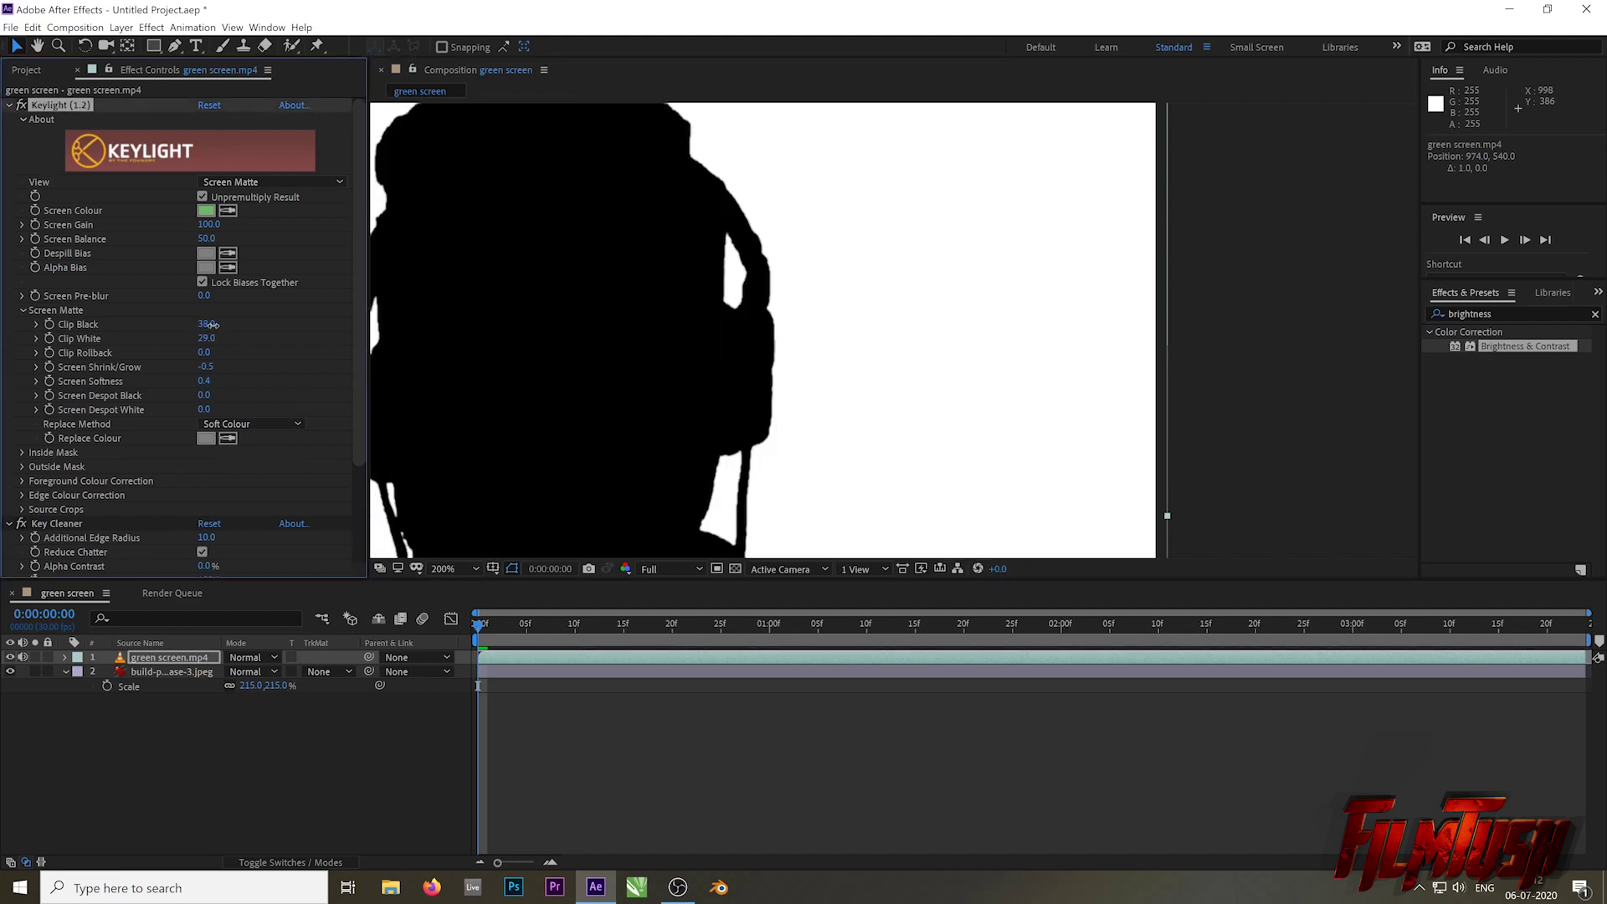
pyautogui.hotkey('ctrl', 'z')
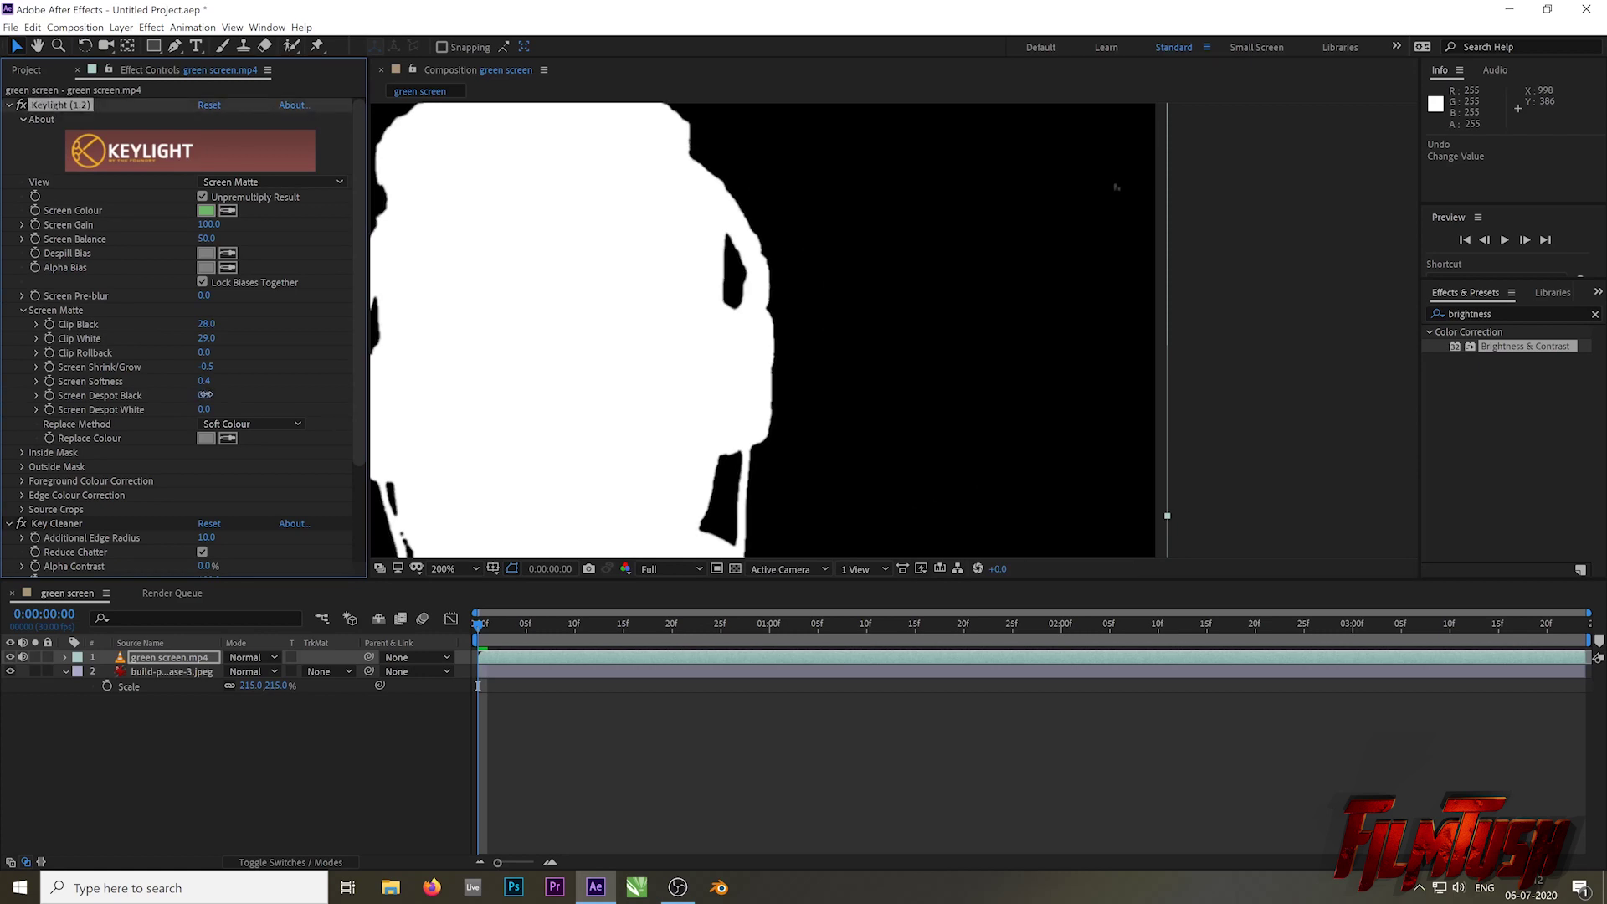
# Step: Raise the screen matte's Screen Despot White to about 2 to remove the small white speck beside the presenter
pyautogui.click(1115, 187)
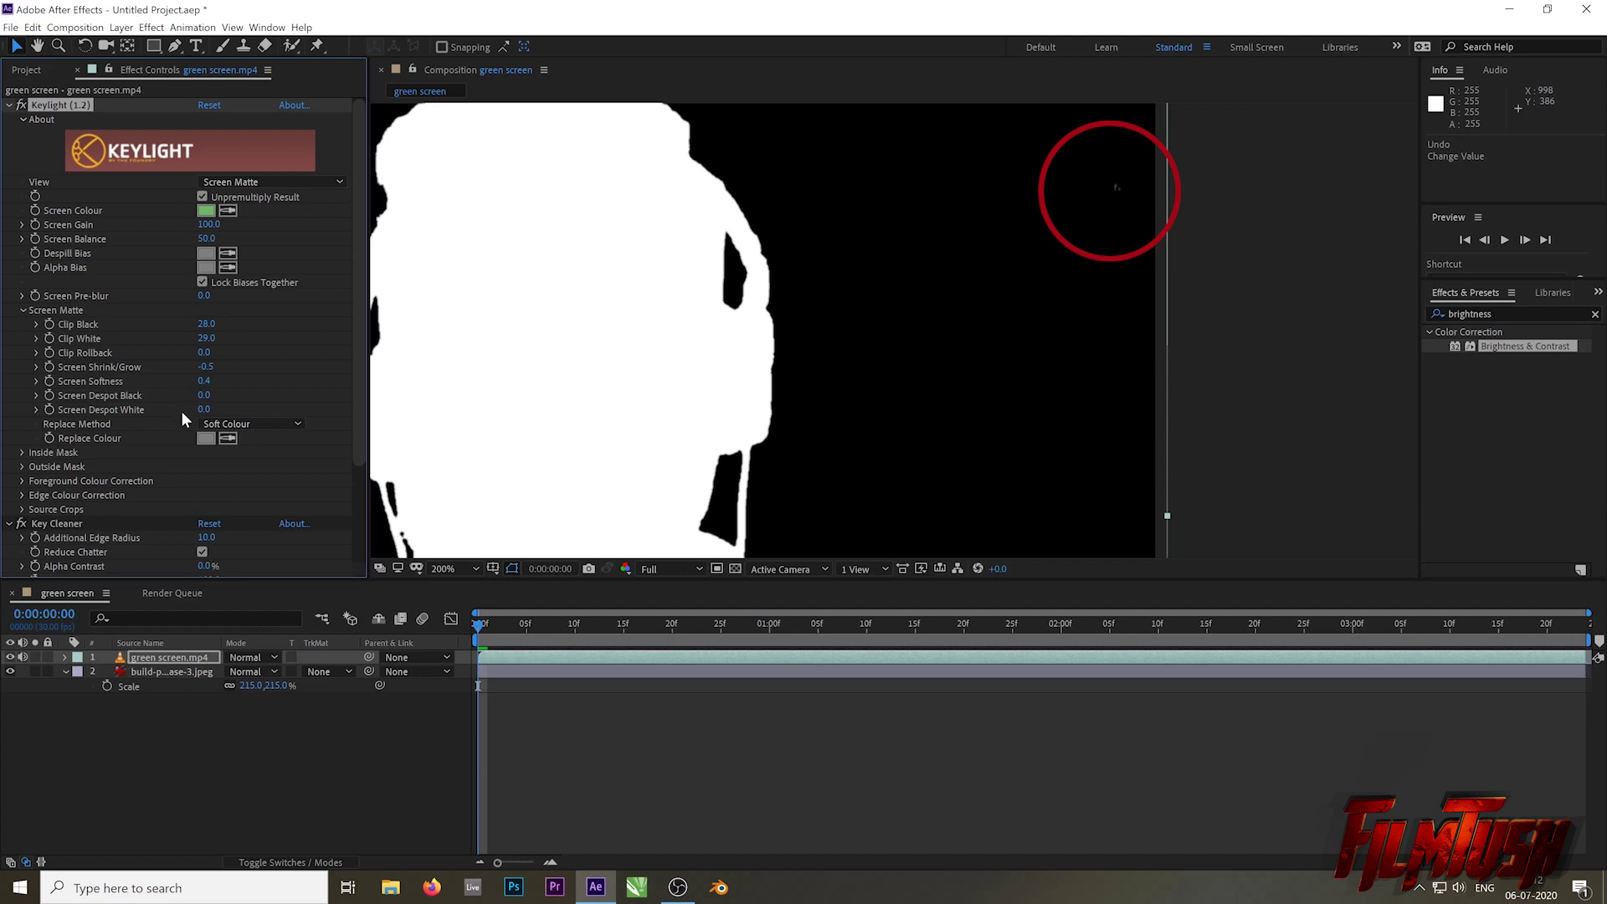
pyautogui.moveTo(205, 408); pyautogui.dragTo(216, 407)
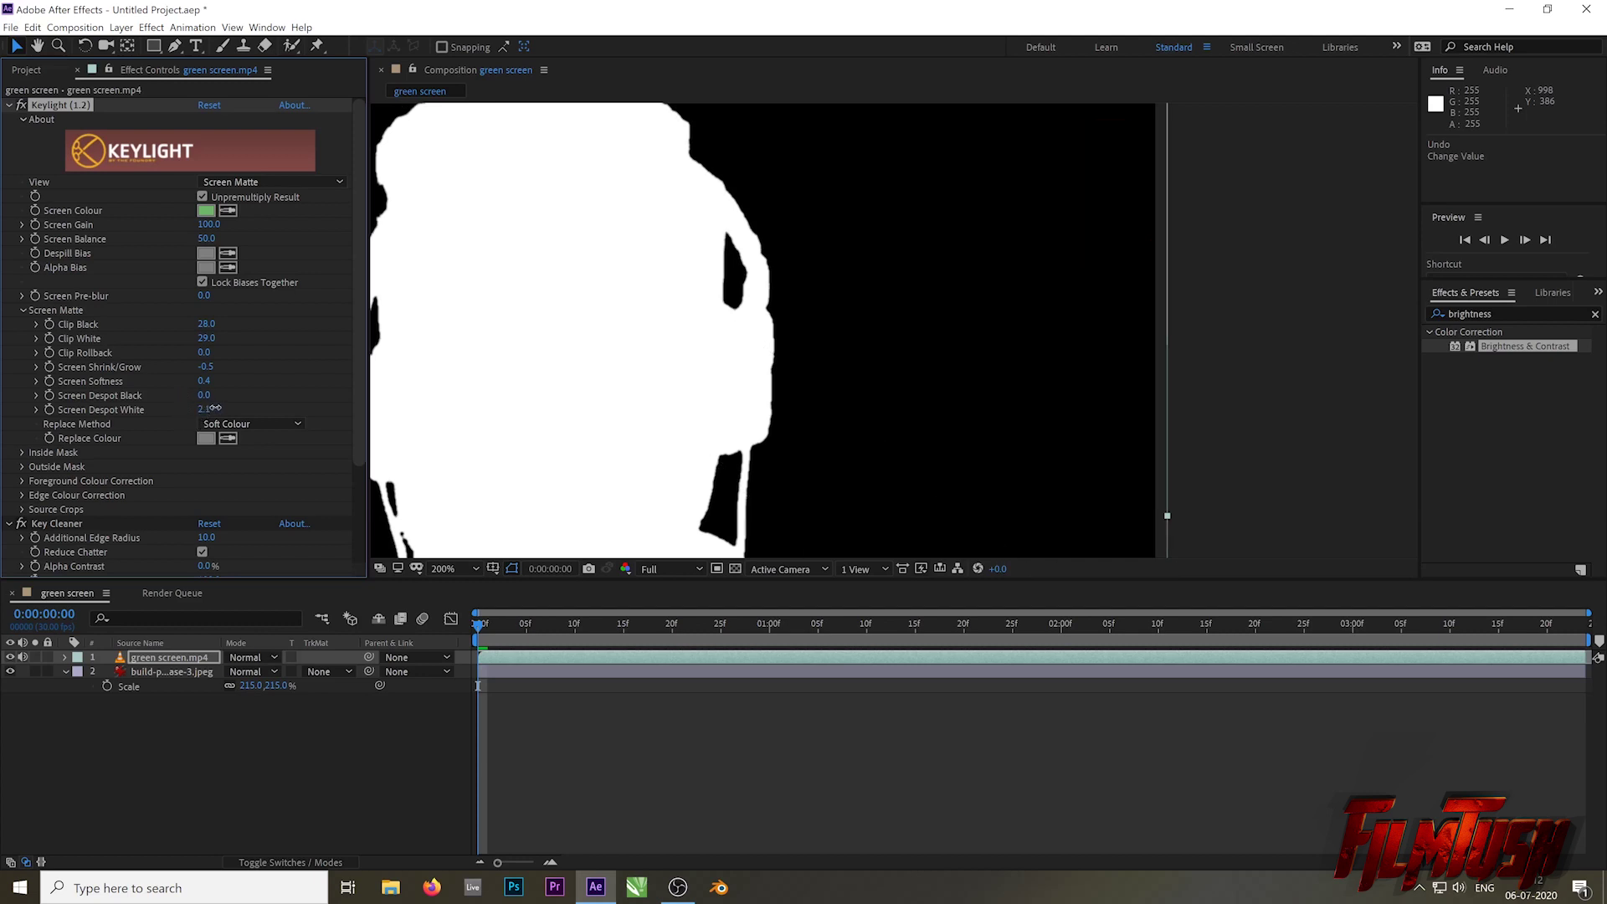
# Step: Draw a rectangular mask on the green screen.mp4 layer around the presenter, cutting off the stray strip along the footage's left edge
pyautogui.scroll(-1, 1062, 321)
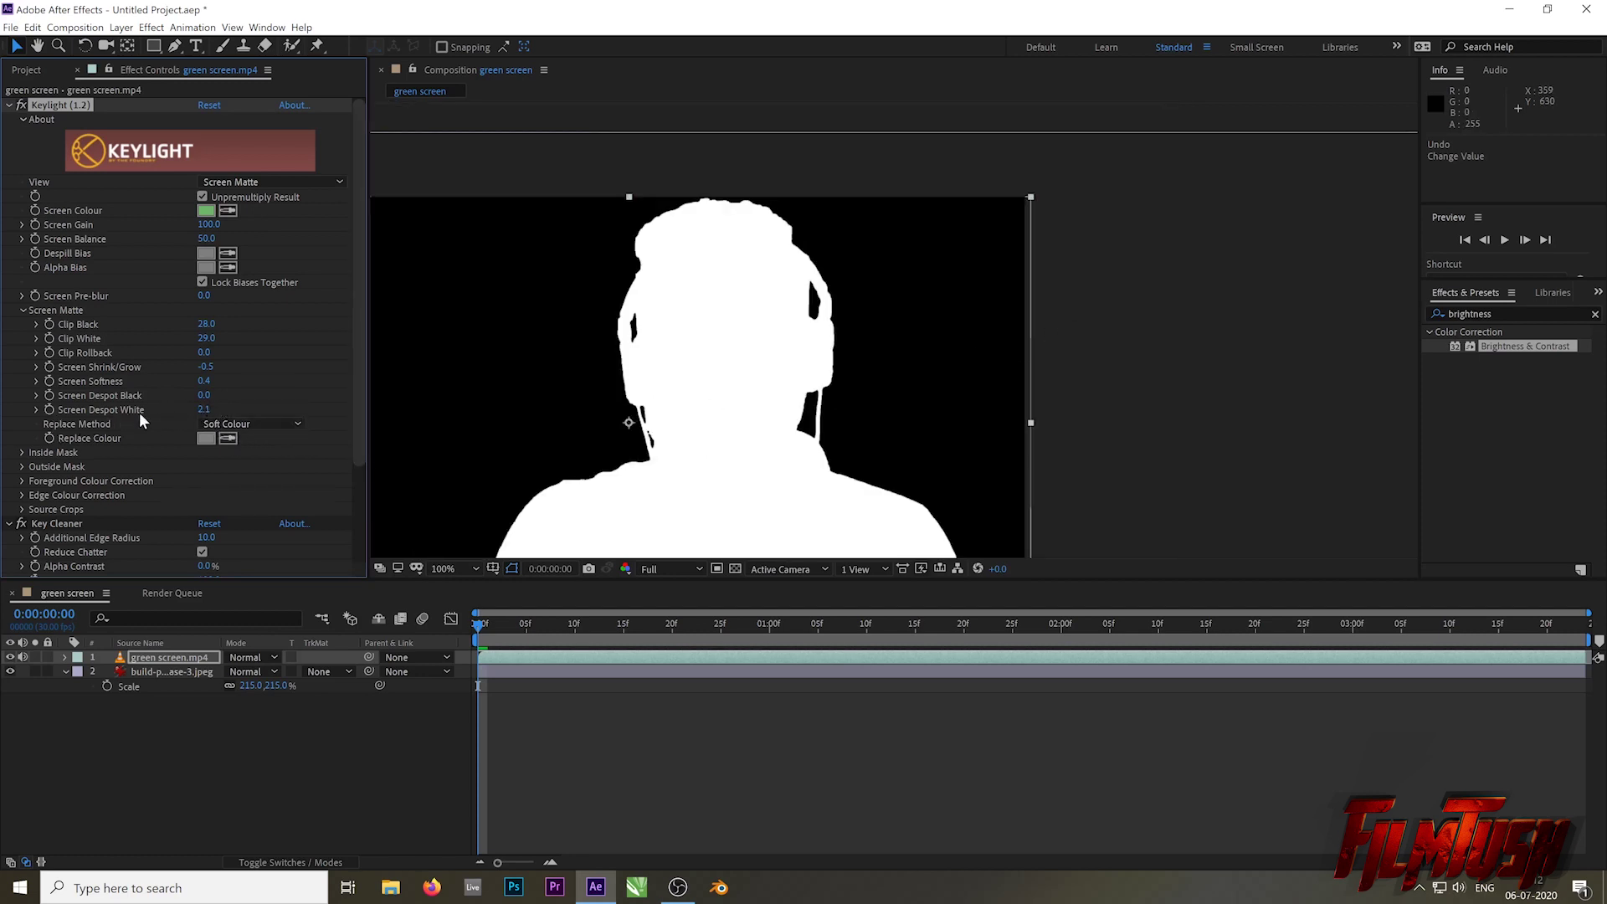
pyautogui.moveTo(862, 339); pyautogui.dragTo(1034, 251)
pyautogui.moveTo(588, 394); pyautogui.dragTo(654, 470)
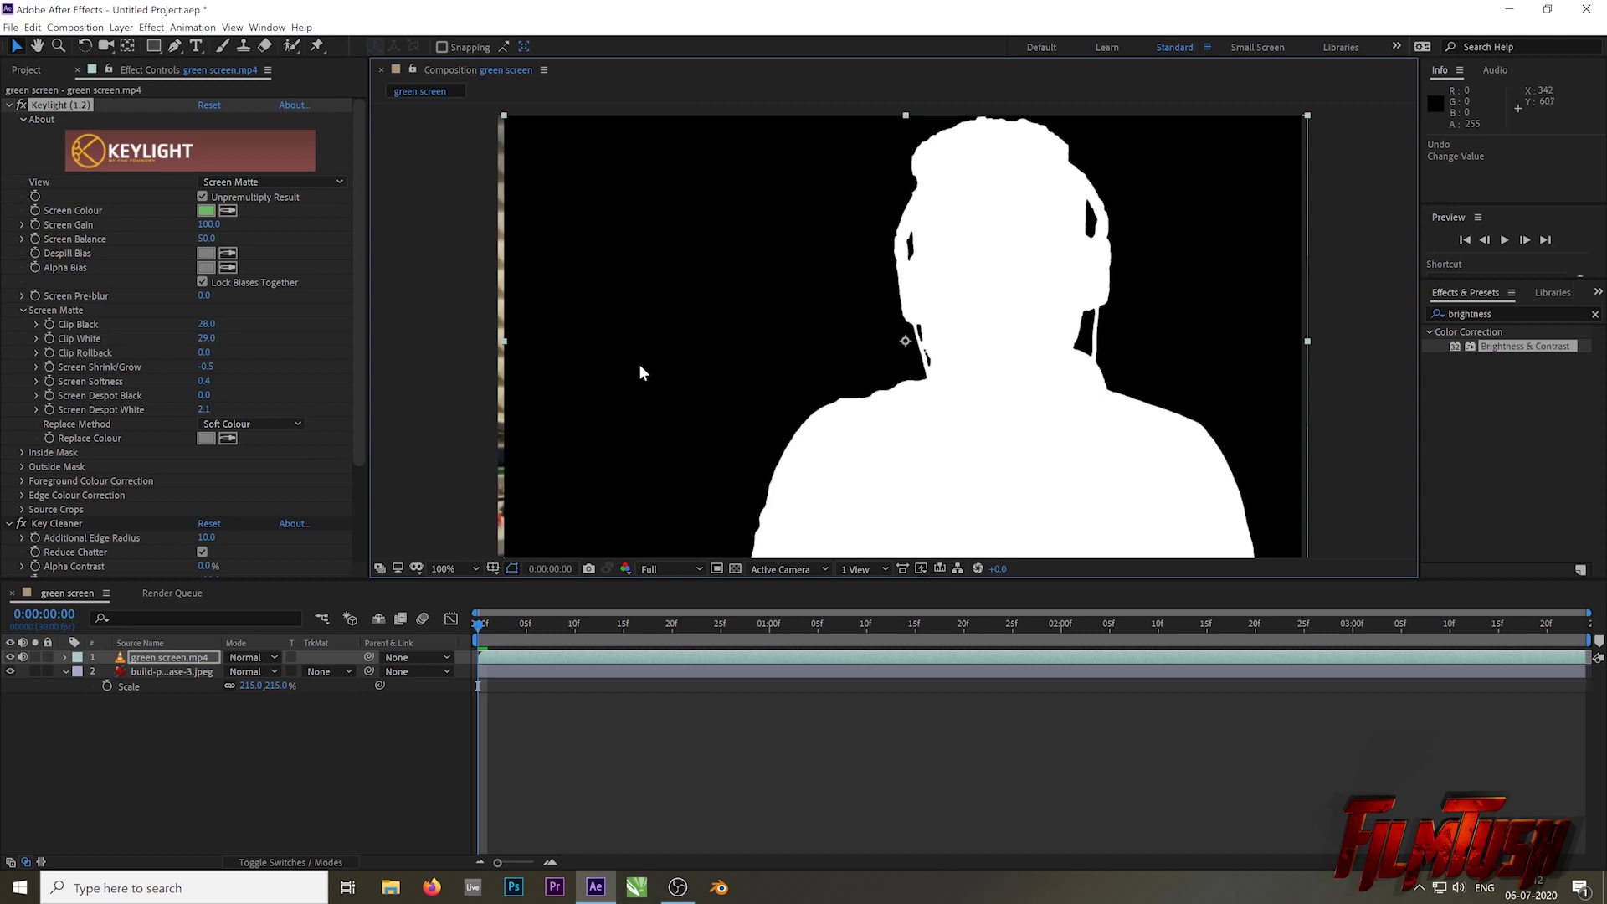
pyautogui.click(153, 45)
pyautogui.press(',')
pyautogui.press(',')
pyautogui.press(',')
pyautogui.press(',')
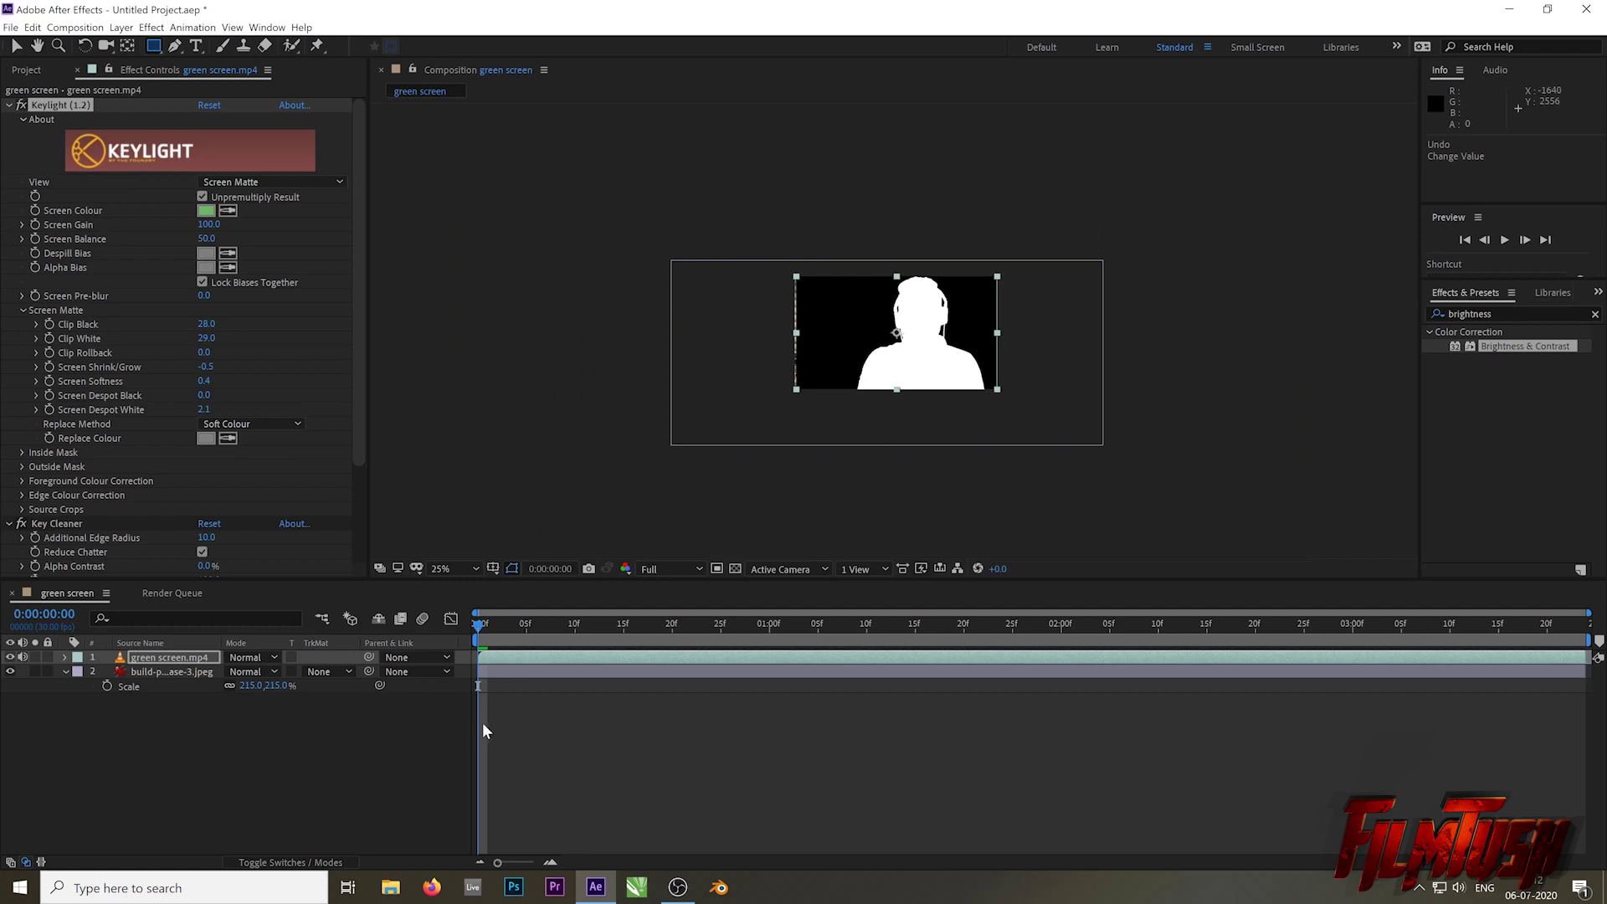
pyautogui.click(537, 665)
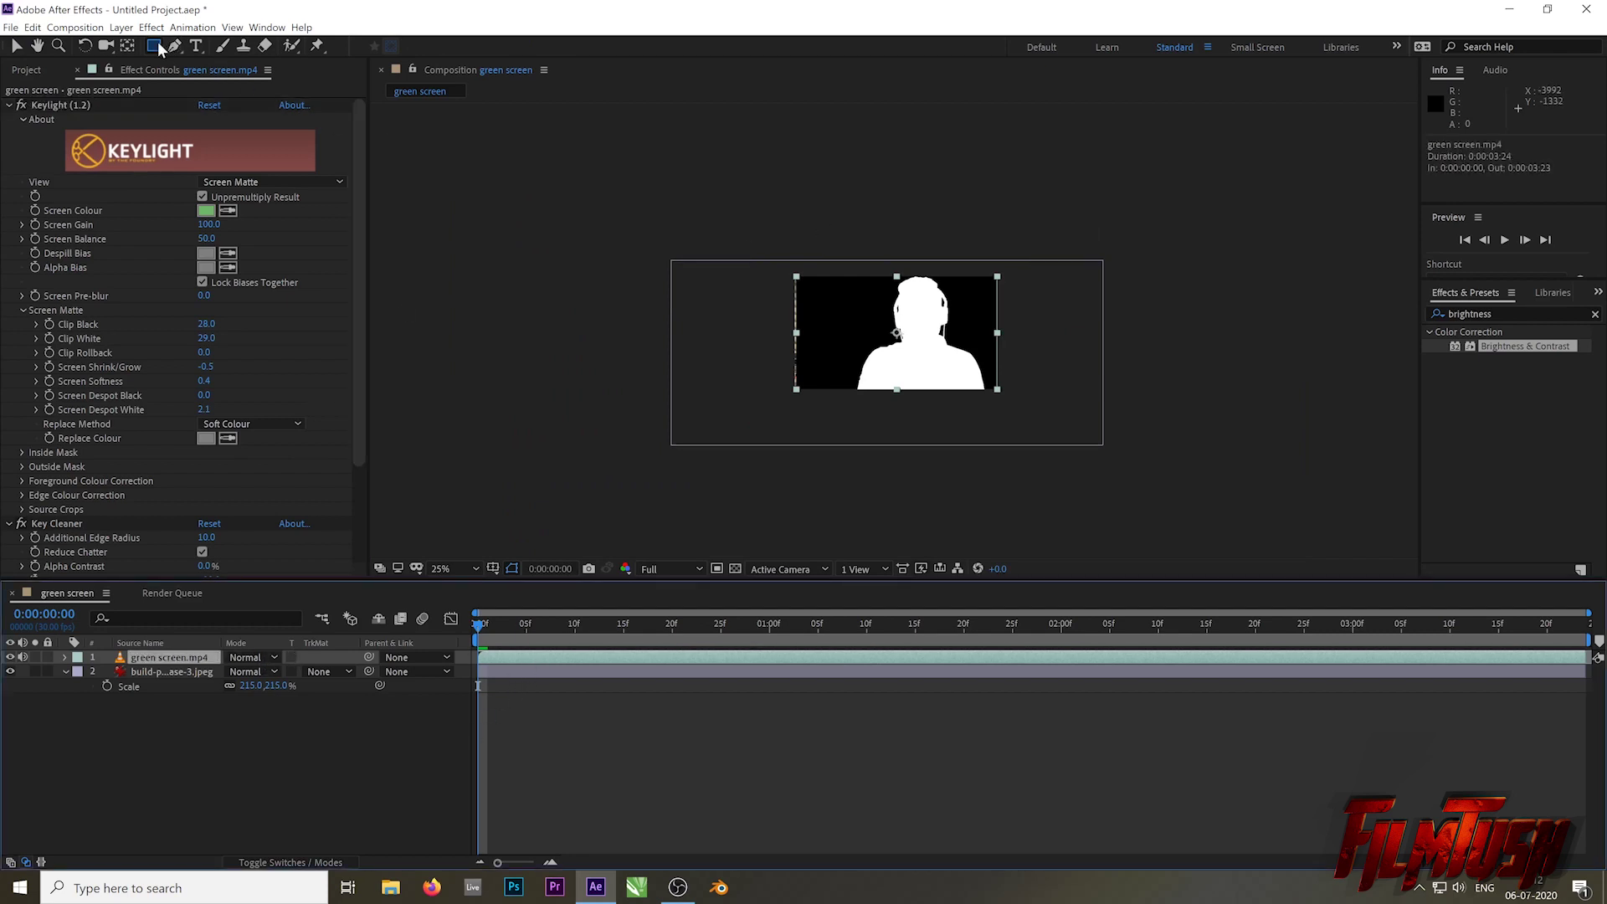
pyautogui.moveTo(818, 252)
pyautogui.mouseDown()
pyautogui.moveTo(993, 452)
pyautogui.moveTo(1032, 459)
pyautogui.moveTo(1009, 405)
pyautogui.mouseUp()
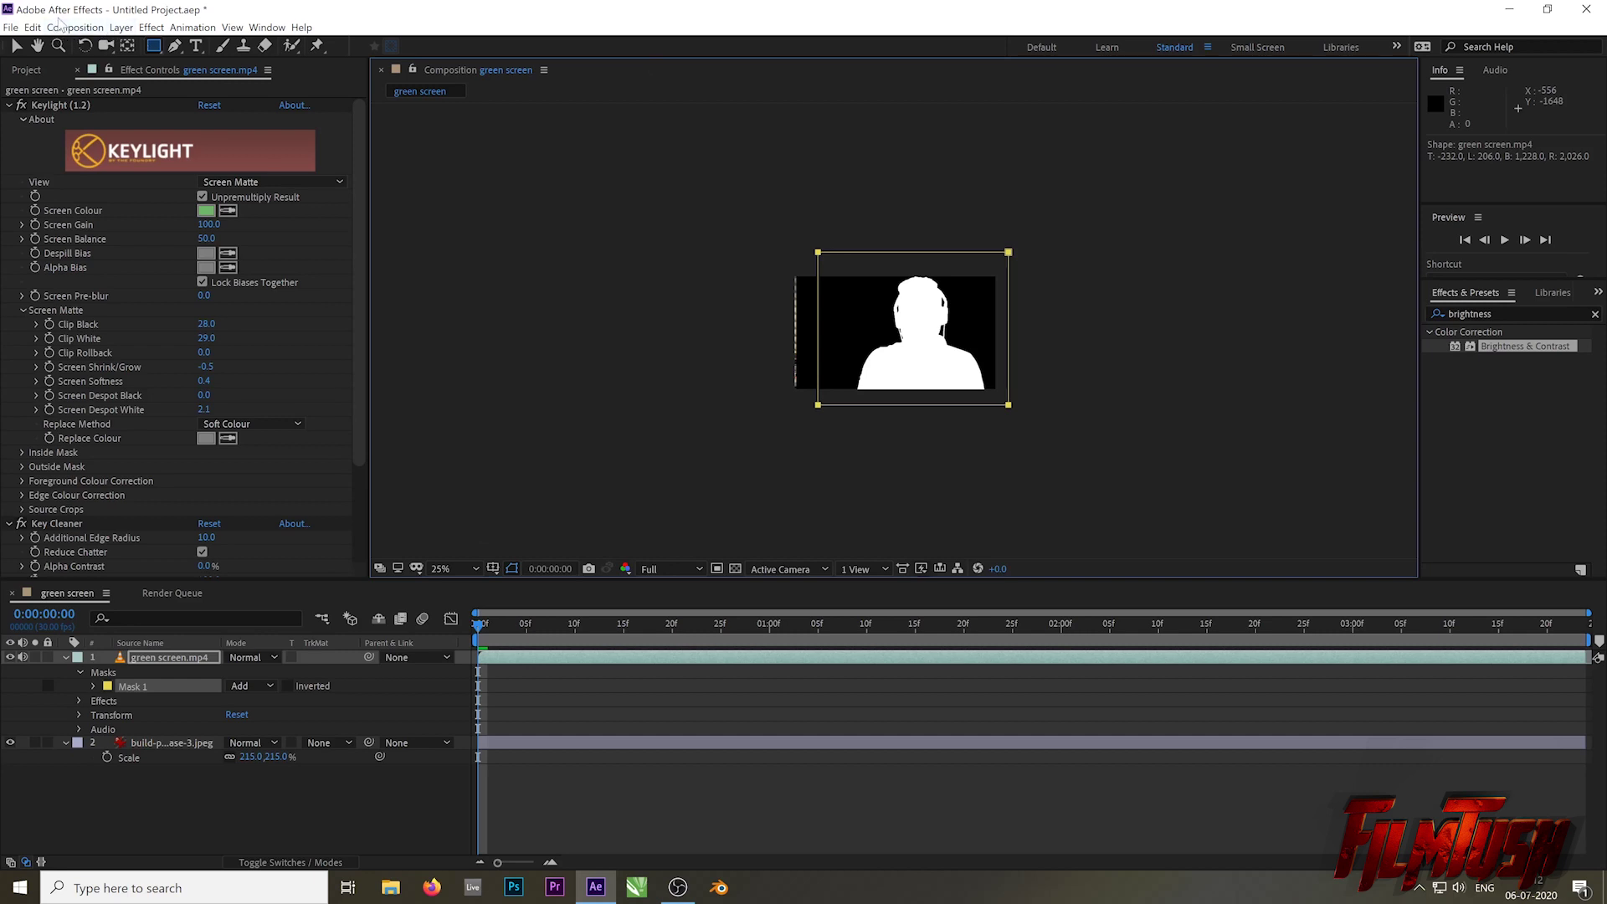
# Step: Set Keylight's view to Intermediate Result
pyautogui.click(239, 183)
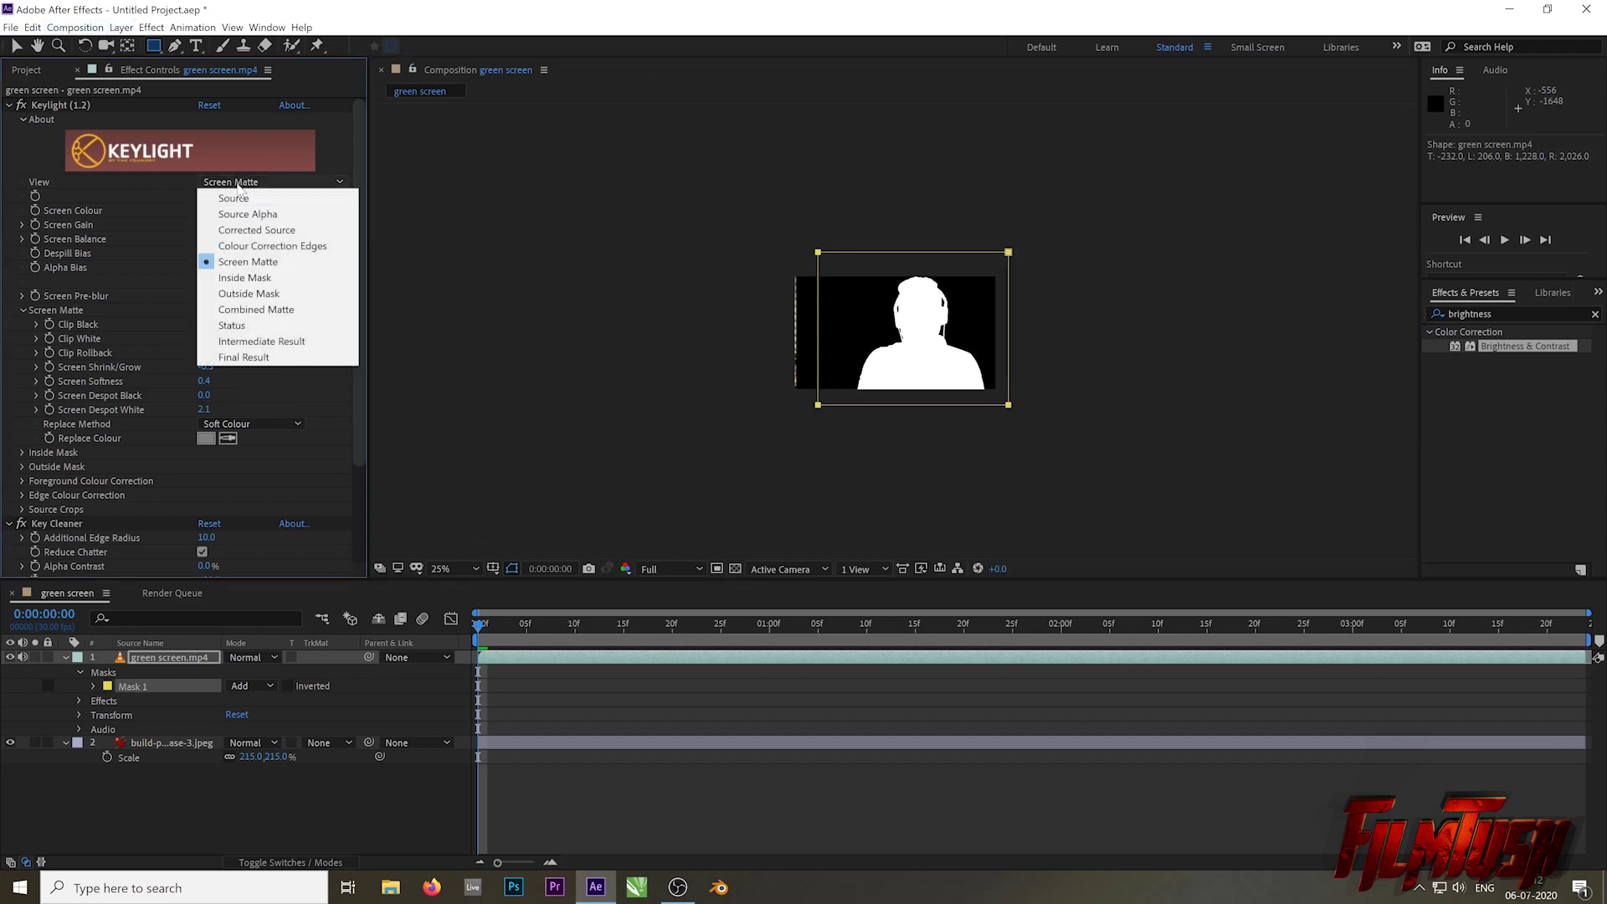
pyautogui.click(259, 341)
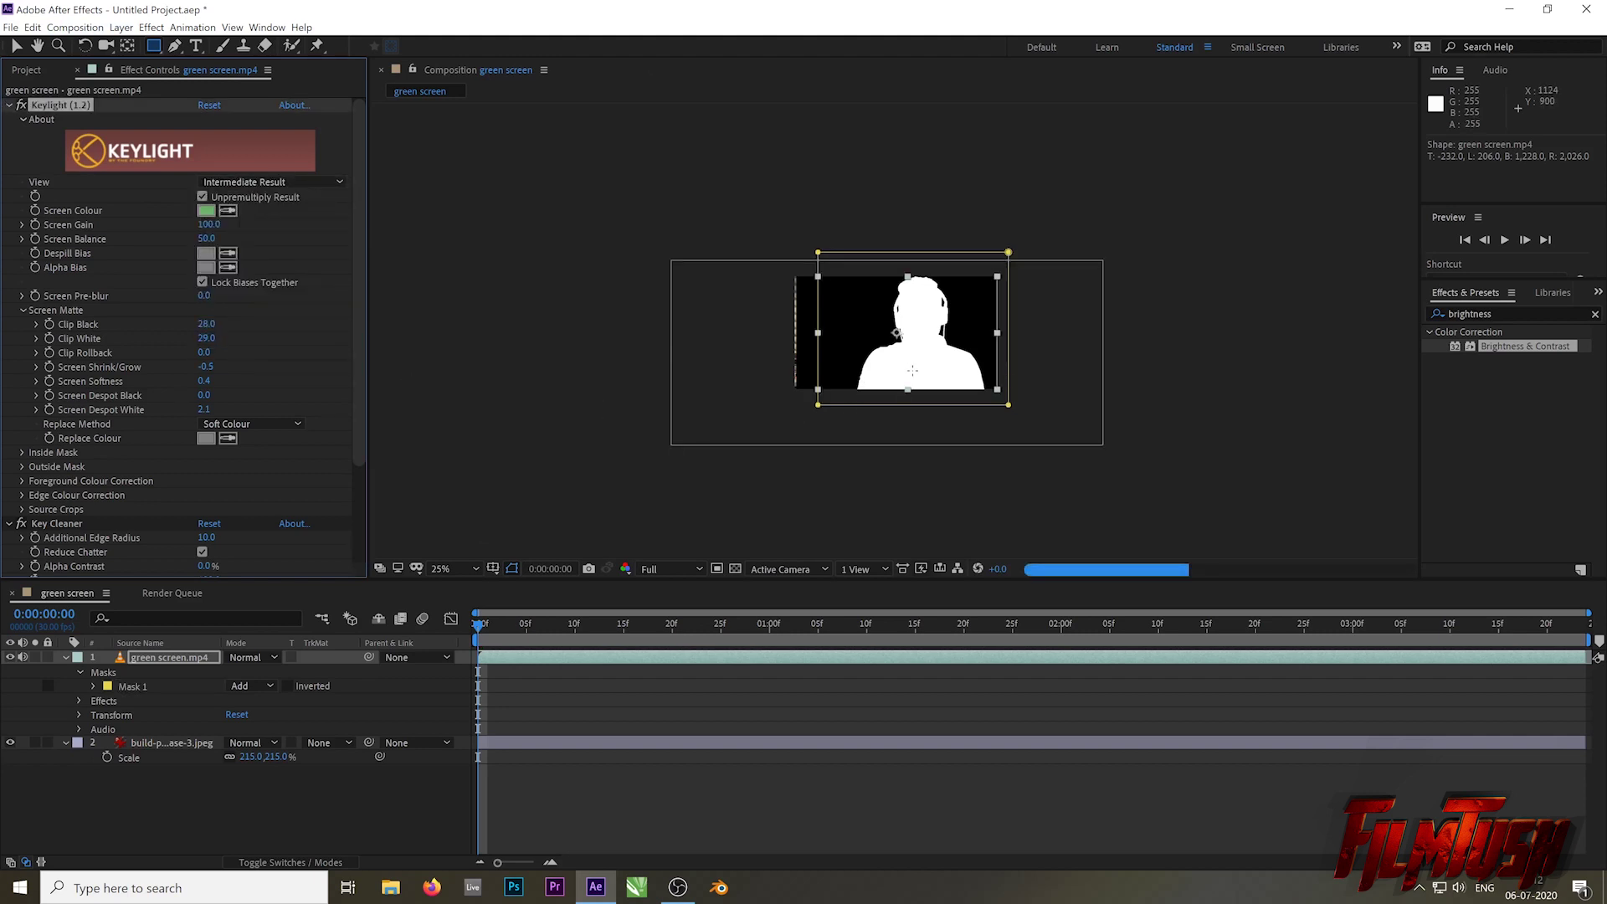
pyautogui.scroll(2, 896, 333)
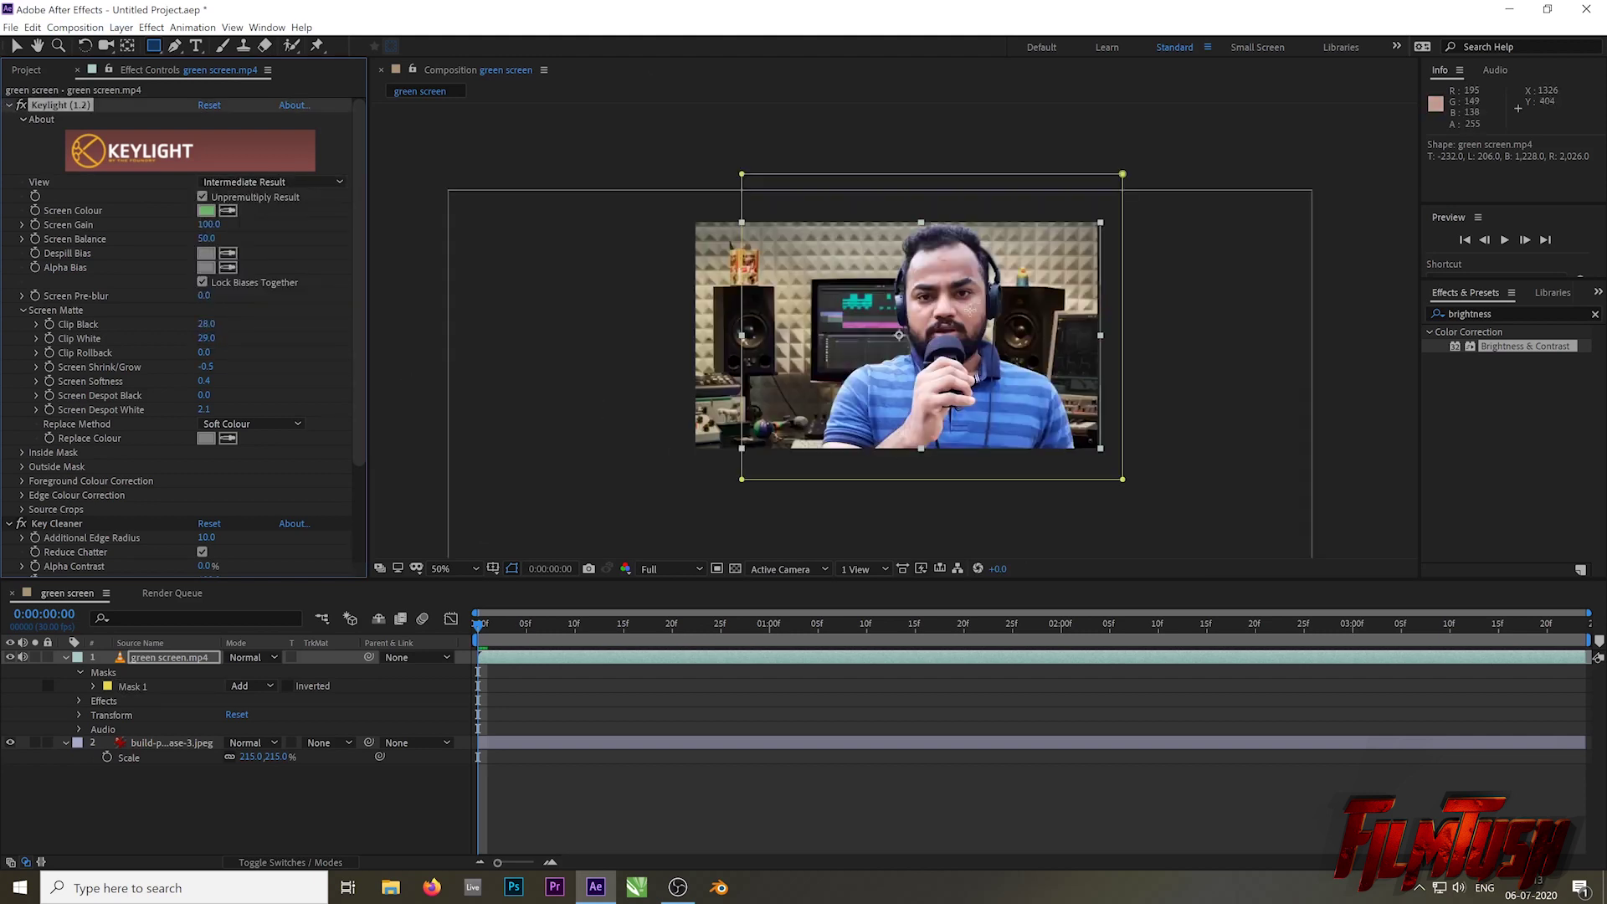
# Step: Collapse the expanded properties of the green screen.mp4 and studio image layers in the timeline
pyautogui.click(37, 68)
pyautogui.click(117, 70)
pyautogui.click(164, 658)
pyautogui.click(65, 658)
pyautogui.click(138, 671)
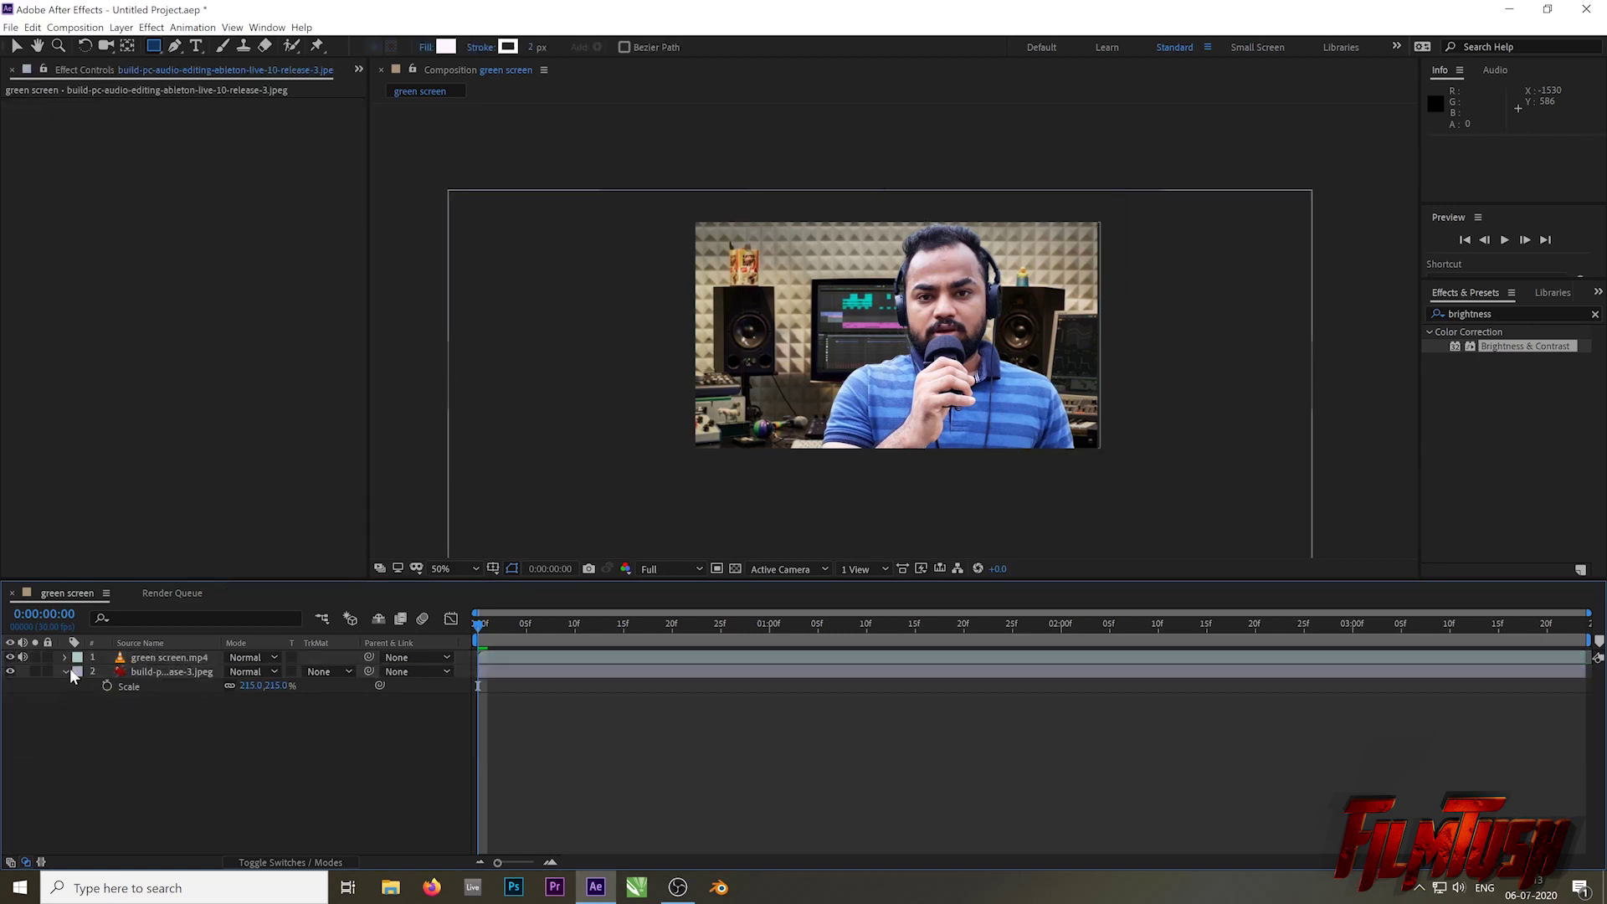
pyautogui.click(65, 671)
# Step: Rename the studio image layer as background
pyautogui.click(138, 671)
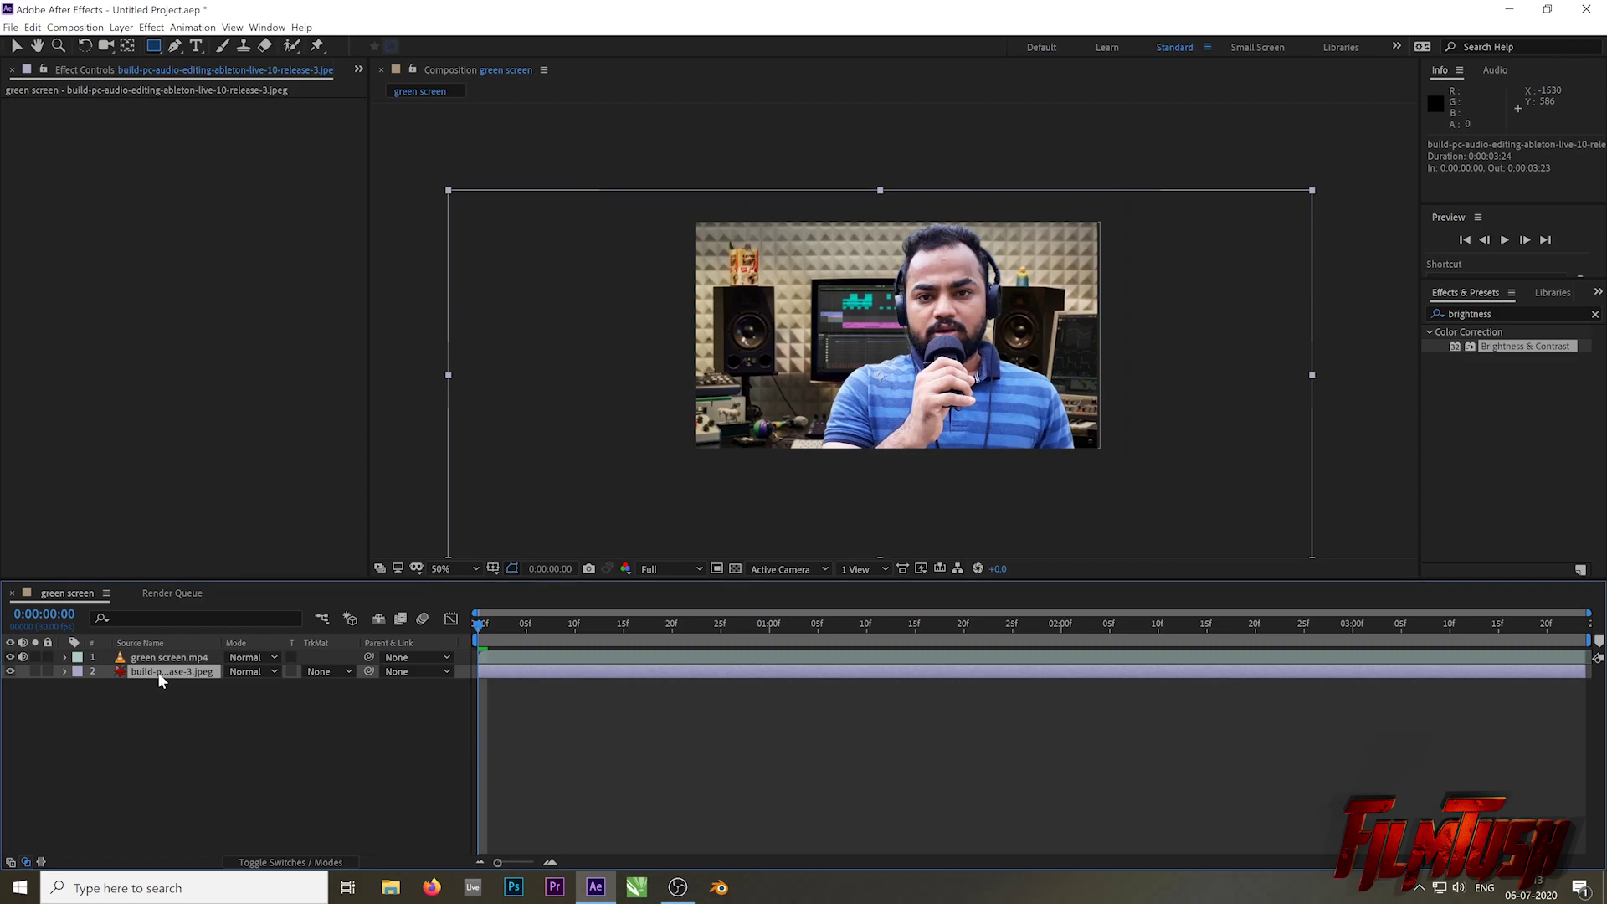
pyautogui.rightClick(158, 671)
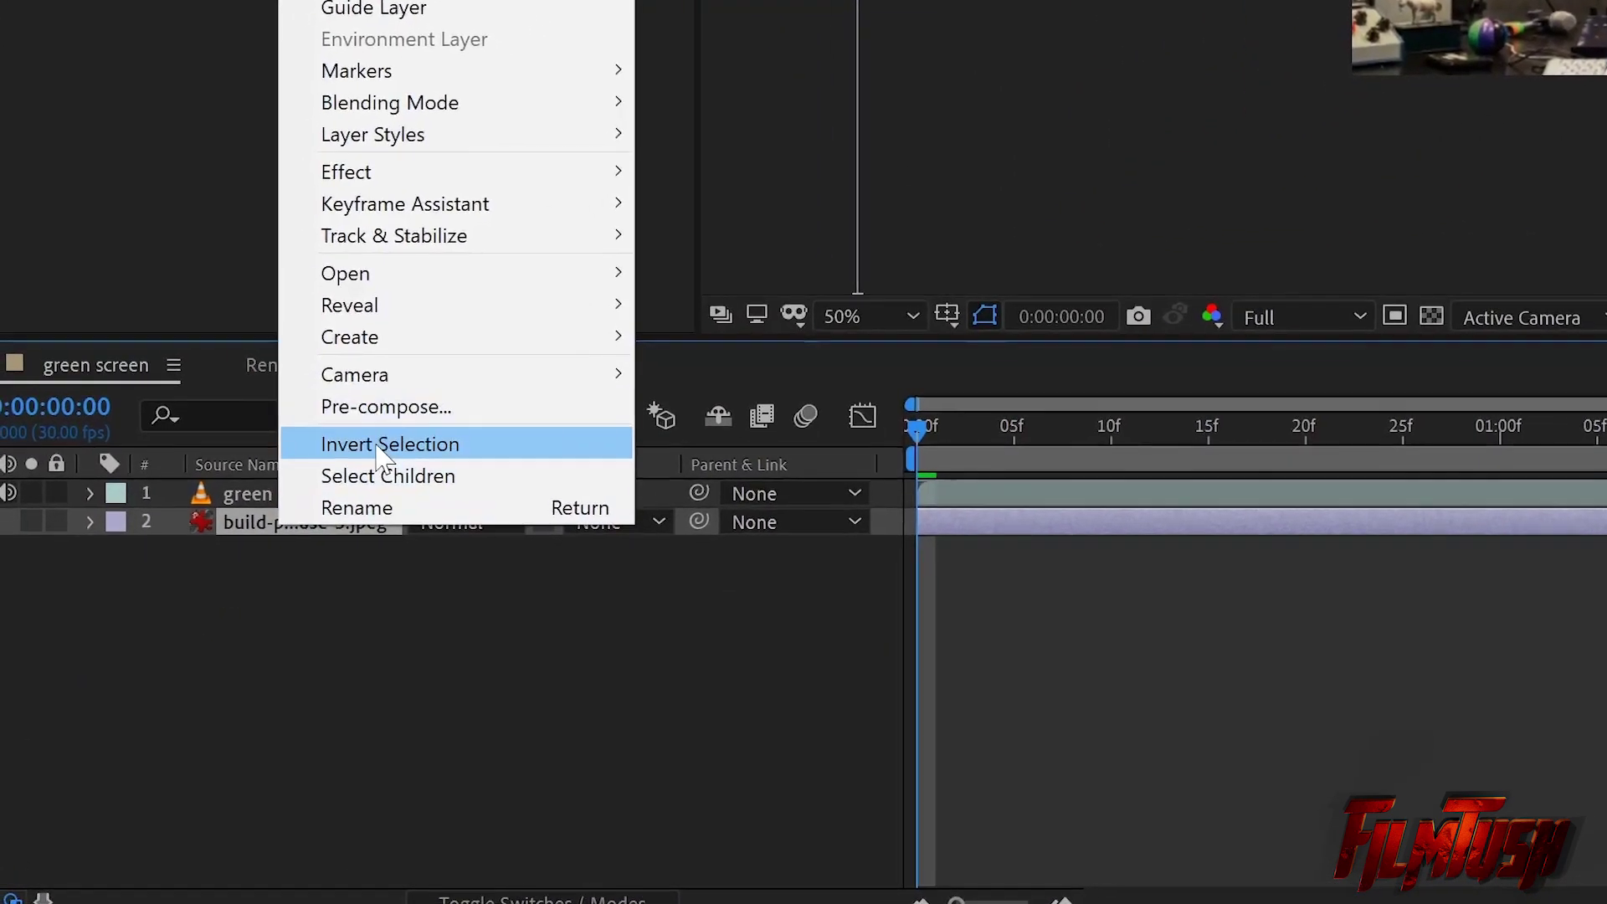
pyautogui.click(368, 510)
pyautogui.write('backgroun')
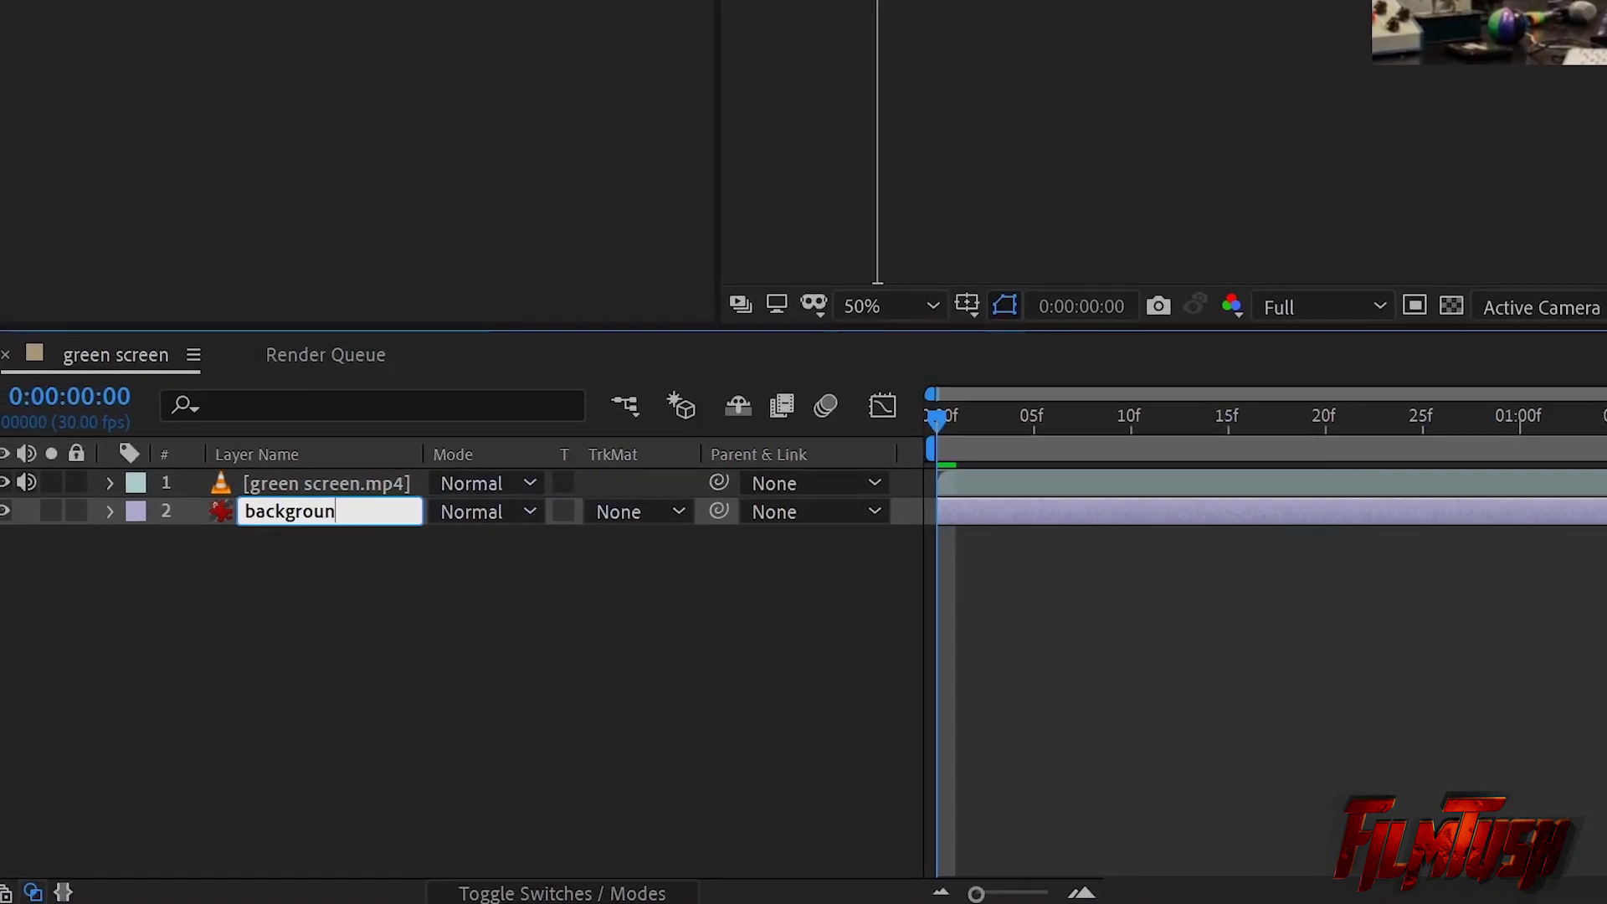
pyautogui.write('d')
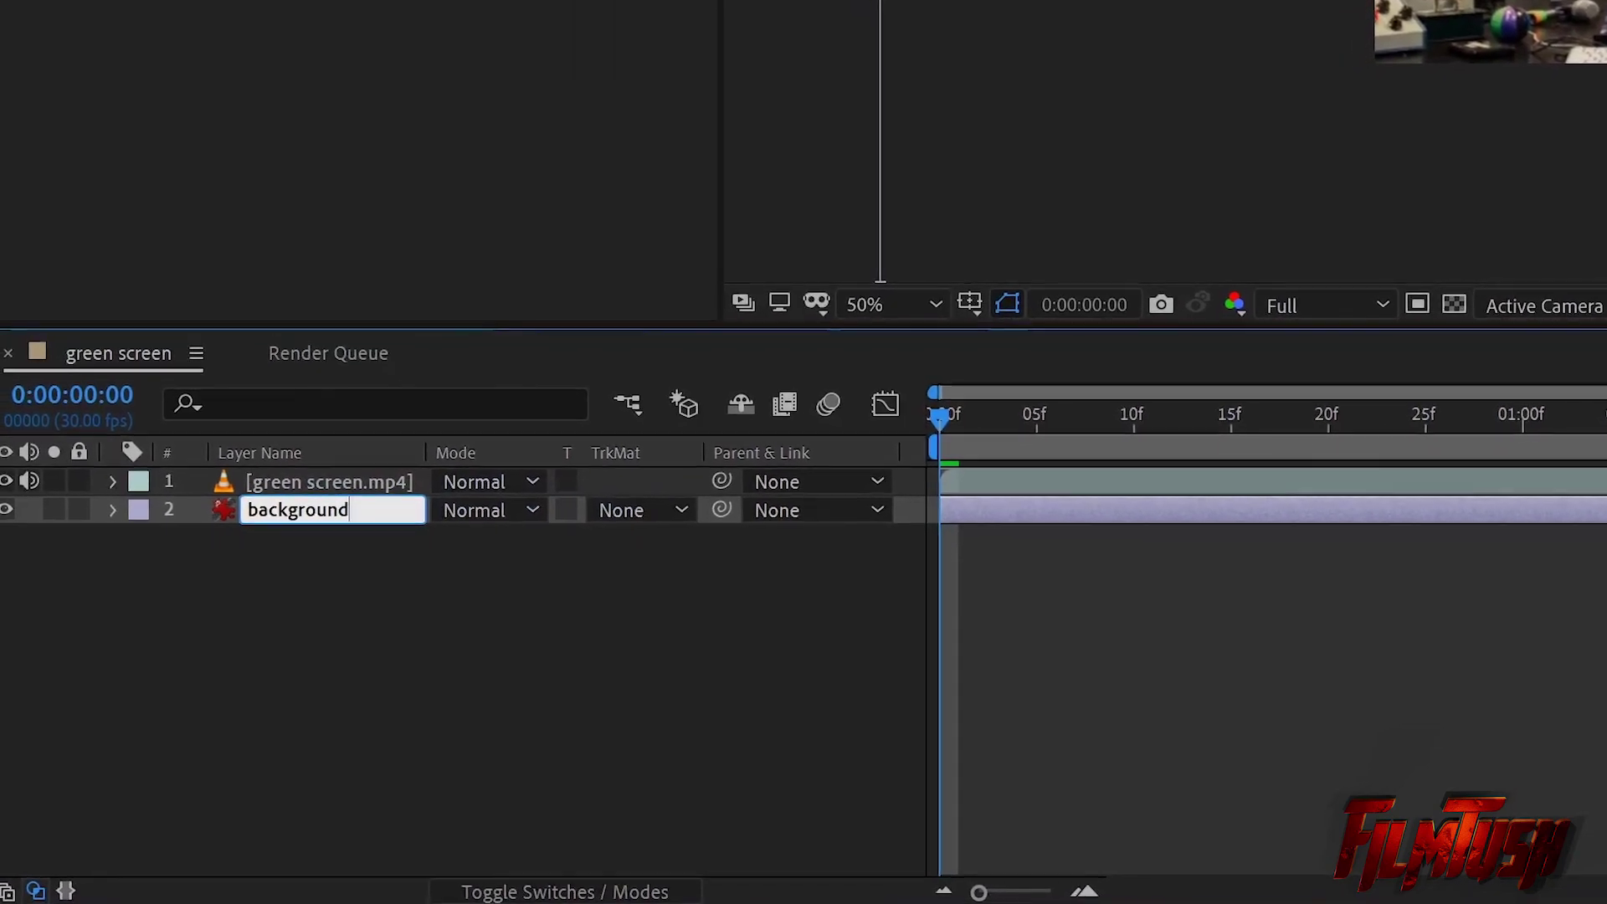
pyautogui.press('Return')
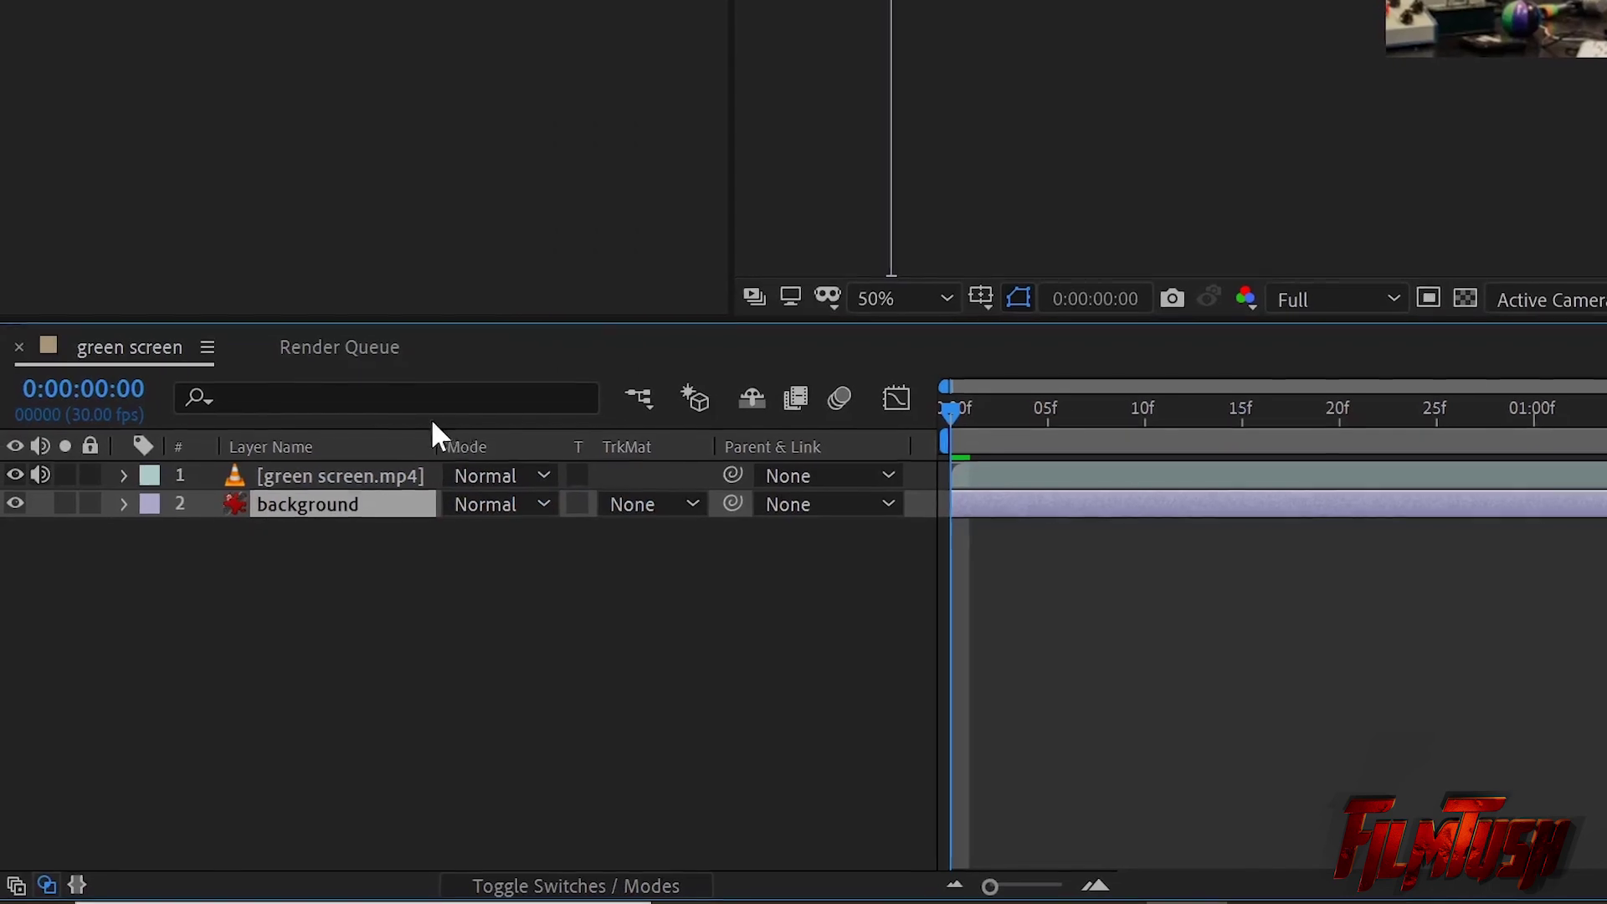
# Step: Duplicate the green screen.mp4 and background layers, and move background 2 between the two green screen.mp4 layers
pyautogui.click(394, 476)
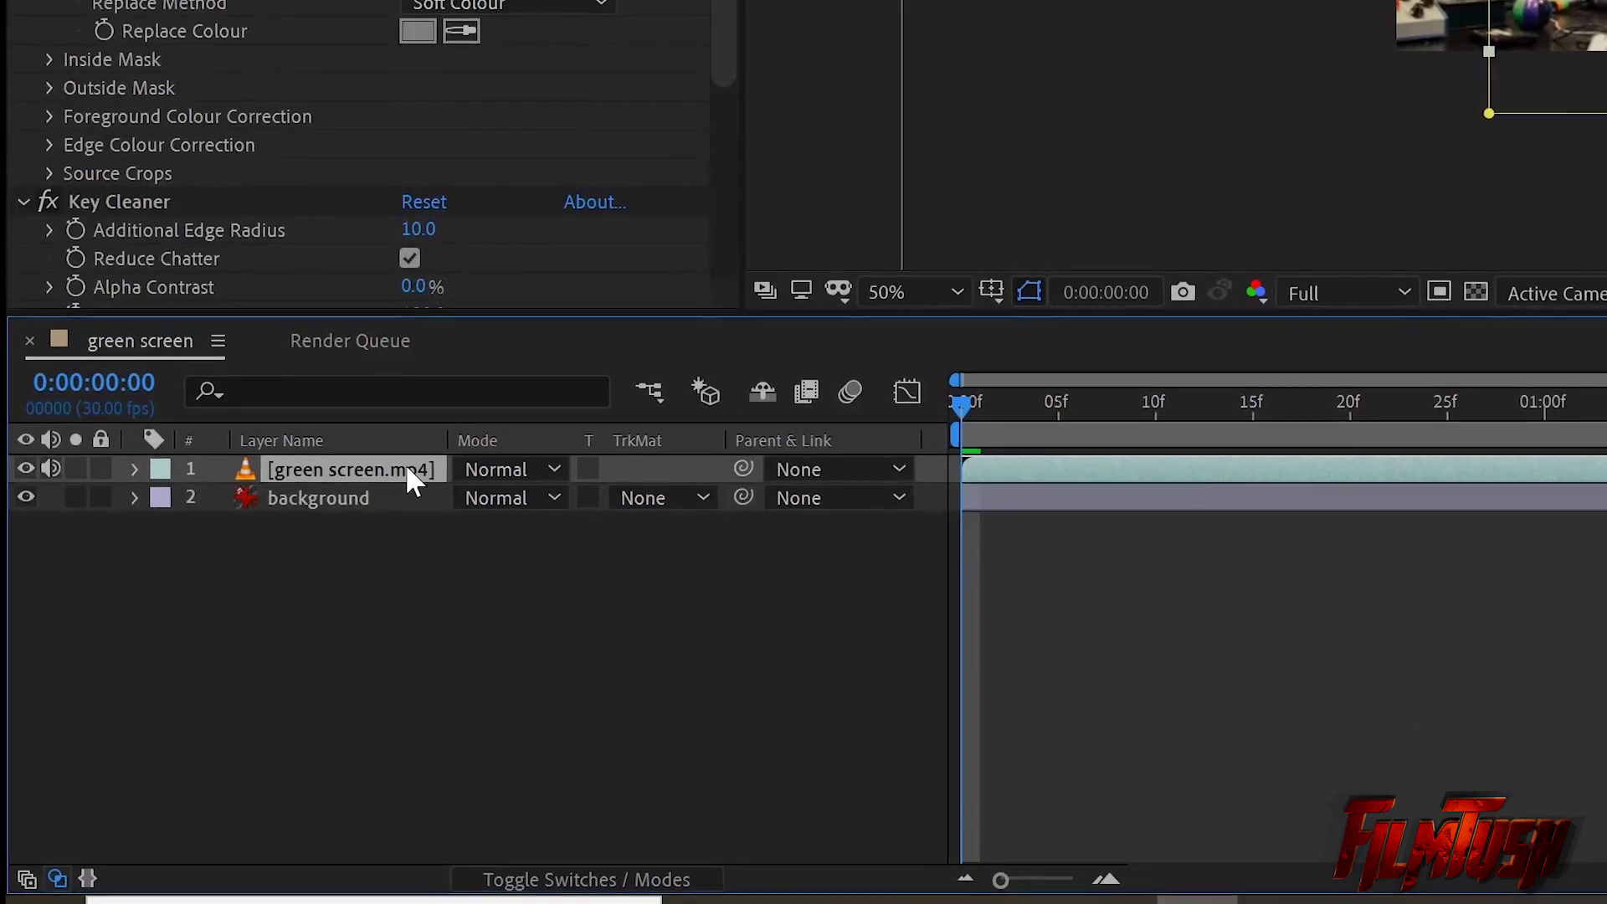
pyautogui.hotkey('ctrl', 'd')
pyautogui.click(299, 531)
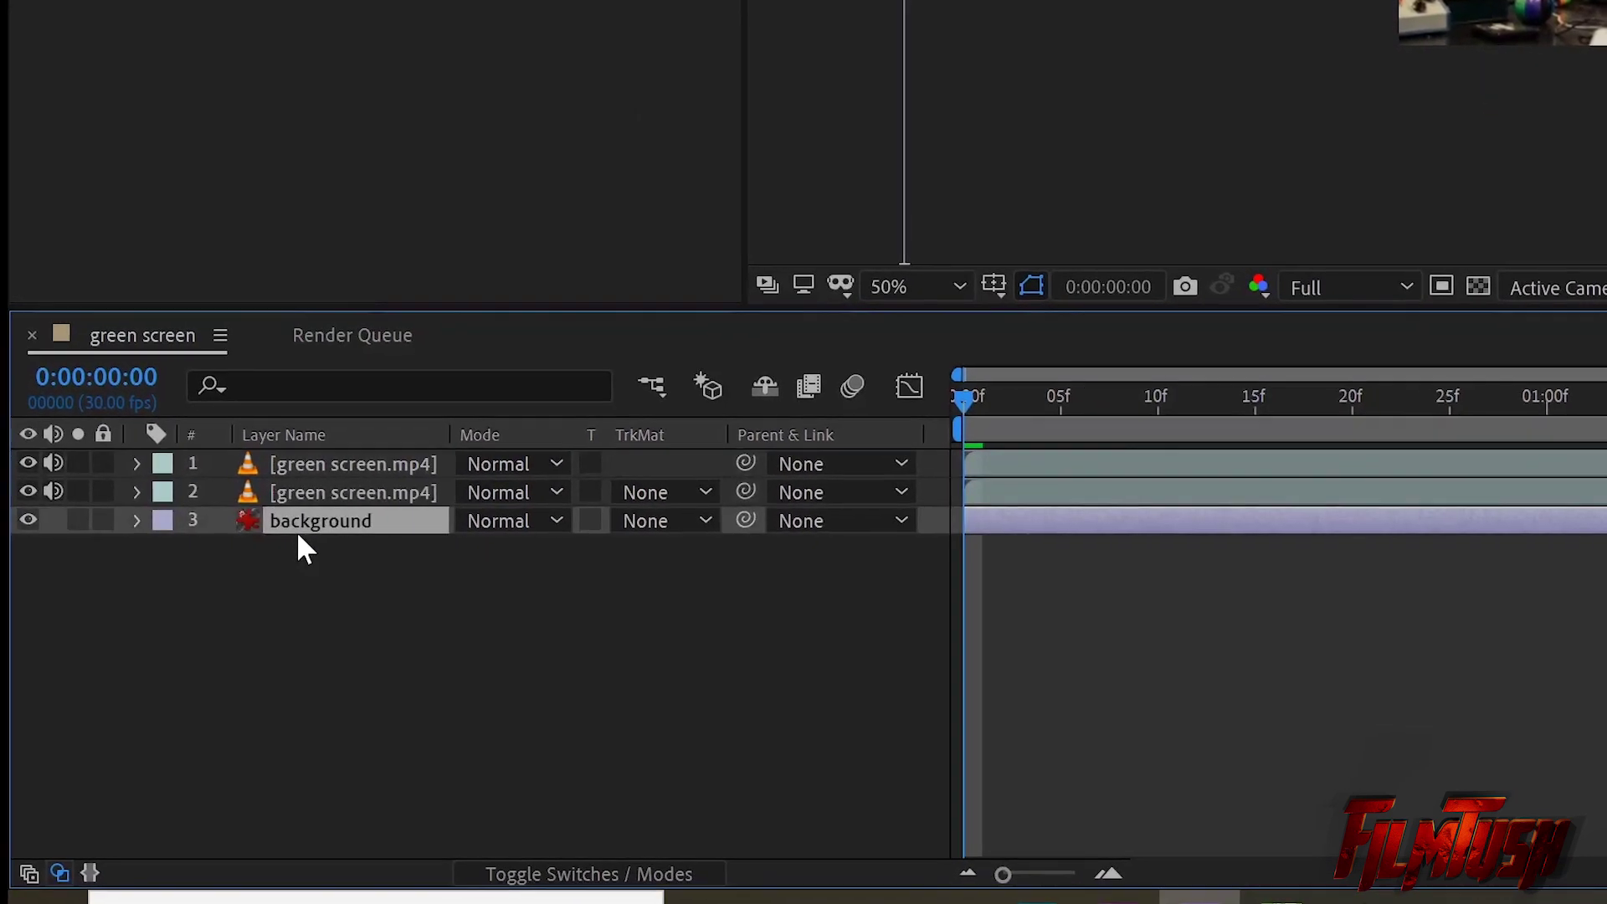
pyautogui.hotkey('ctrl', 'd')
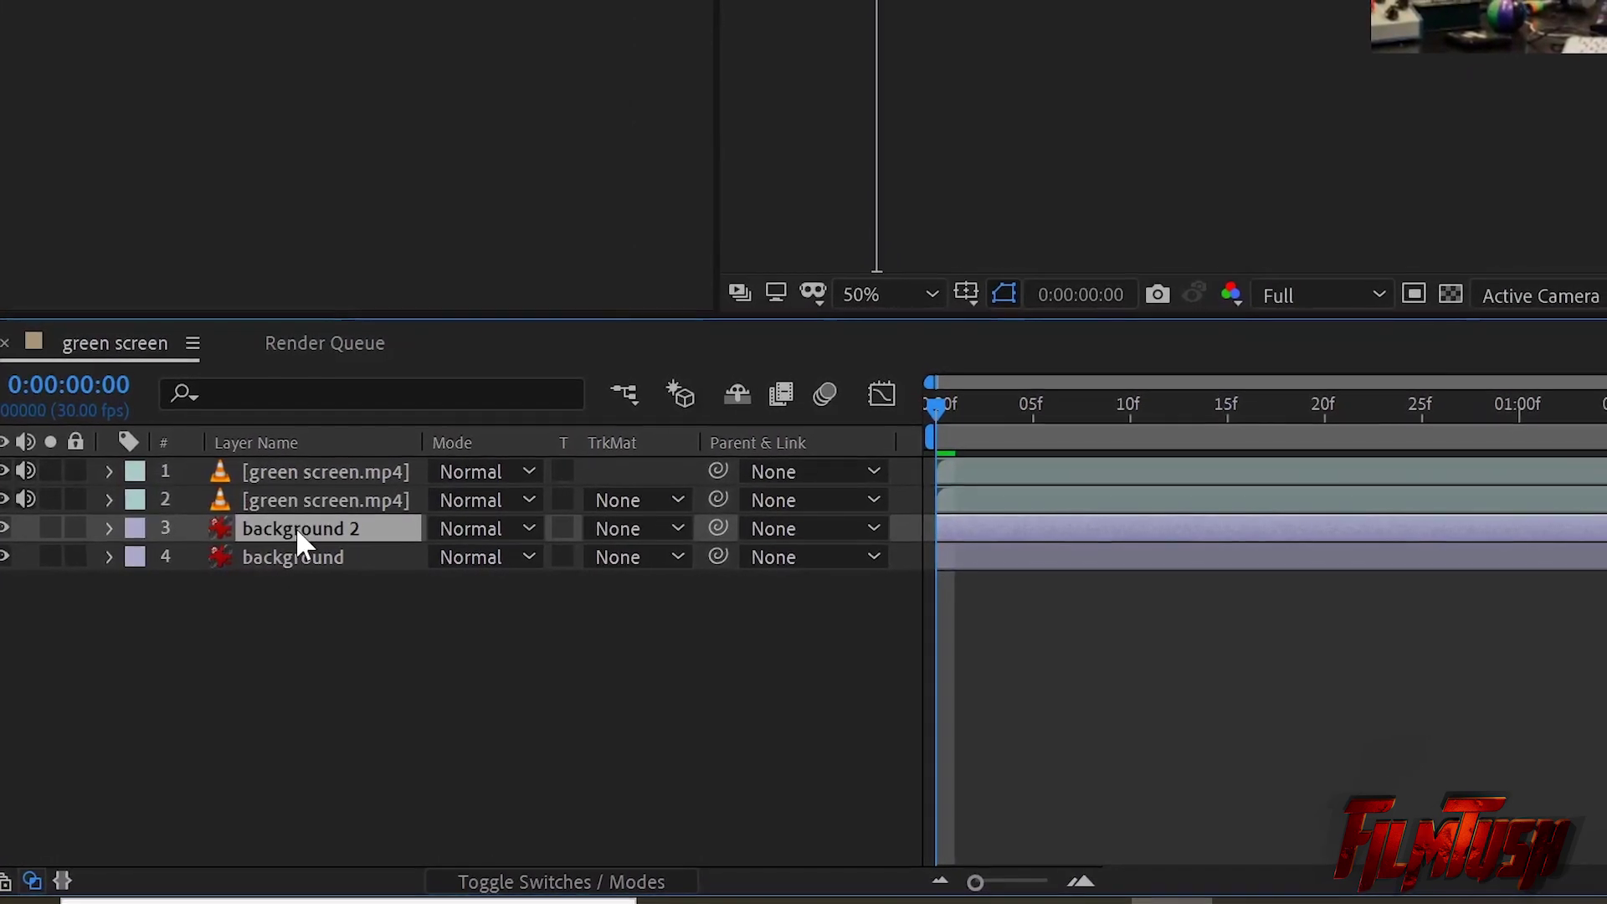
pyautogui.moveTo(285, 530); pyautogui.dragTo(289, 501)
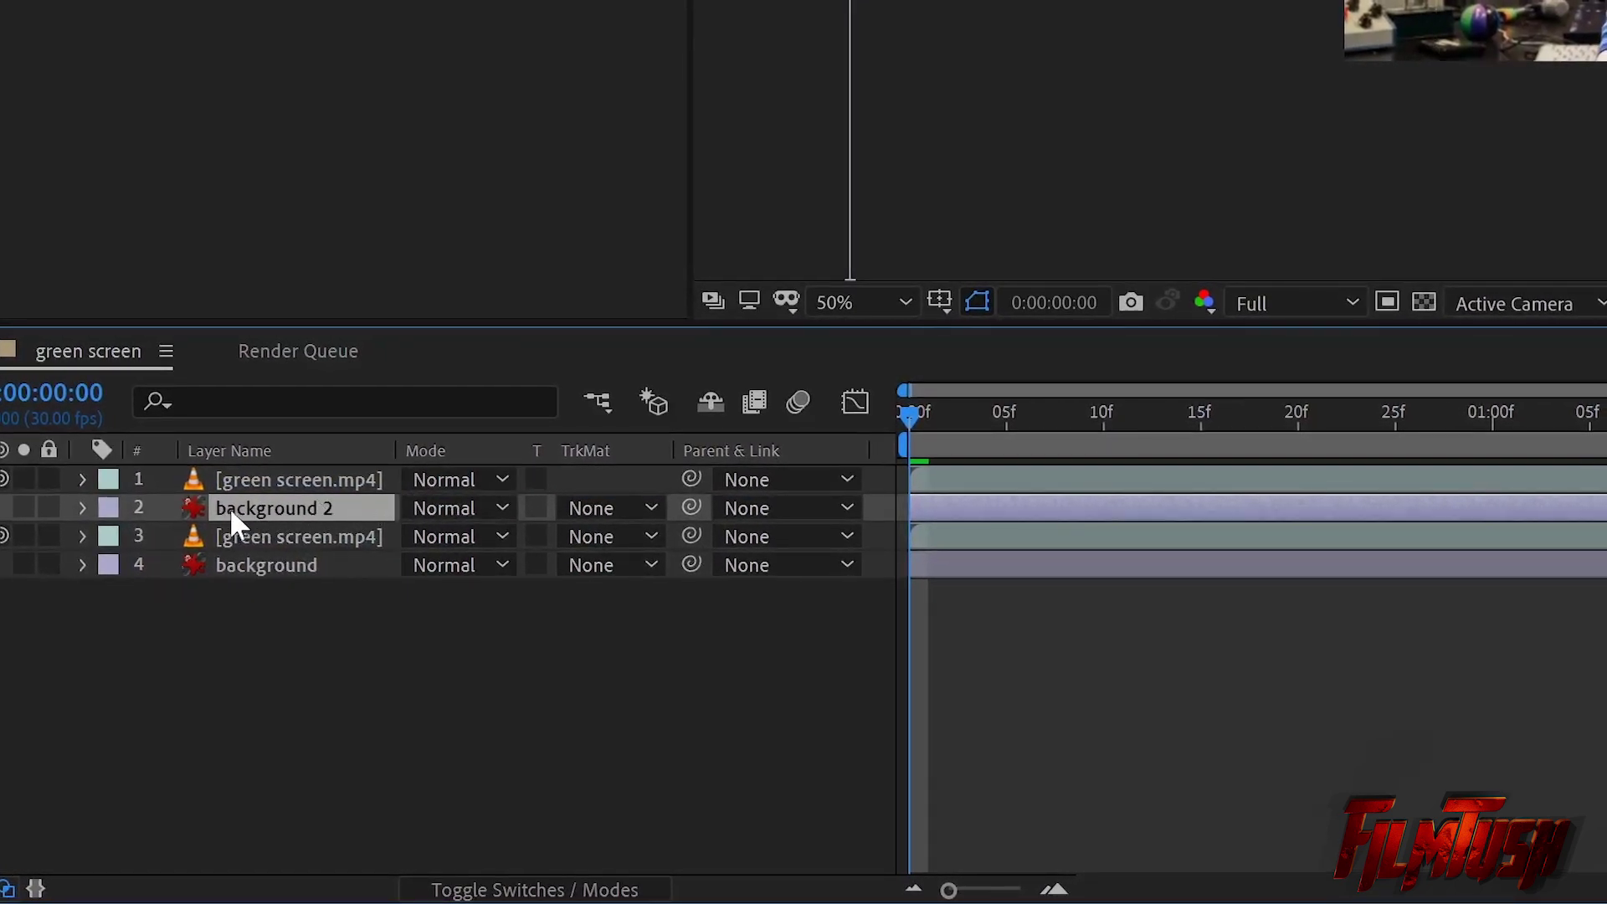
pyautogui.click(621, 506)
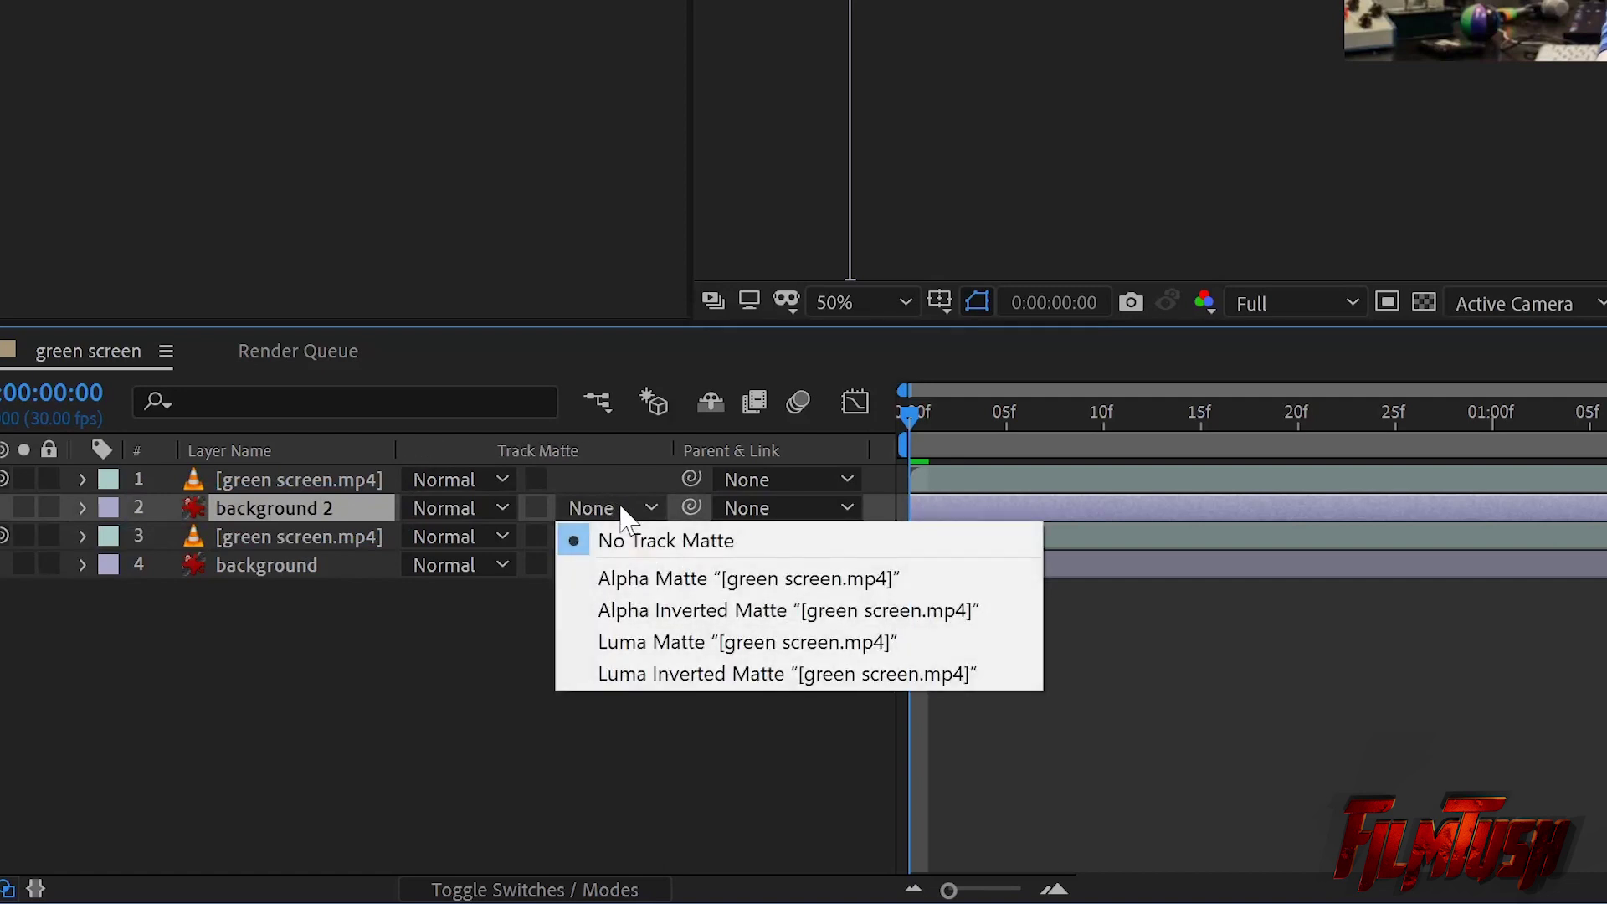
pyautogui.click(499, 888)
pyautogui.click(504, 888)
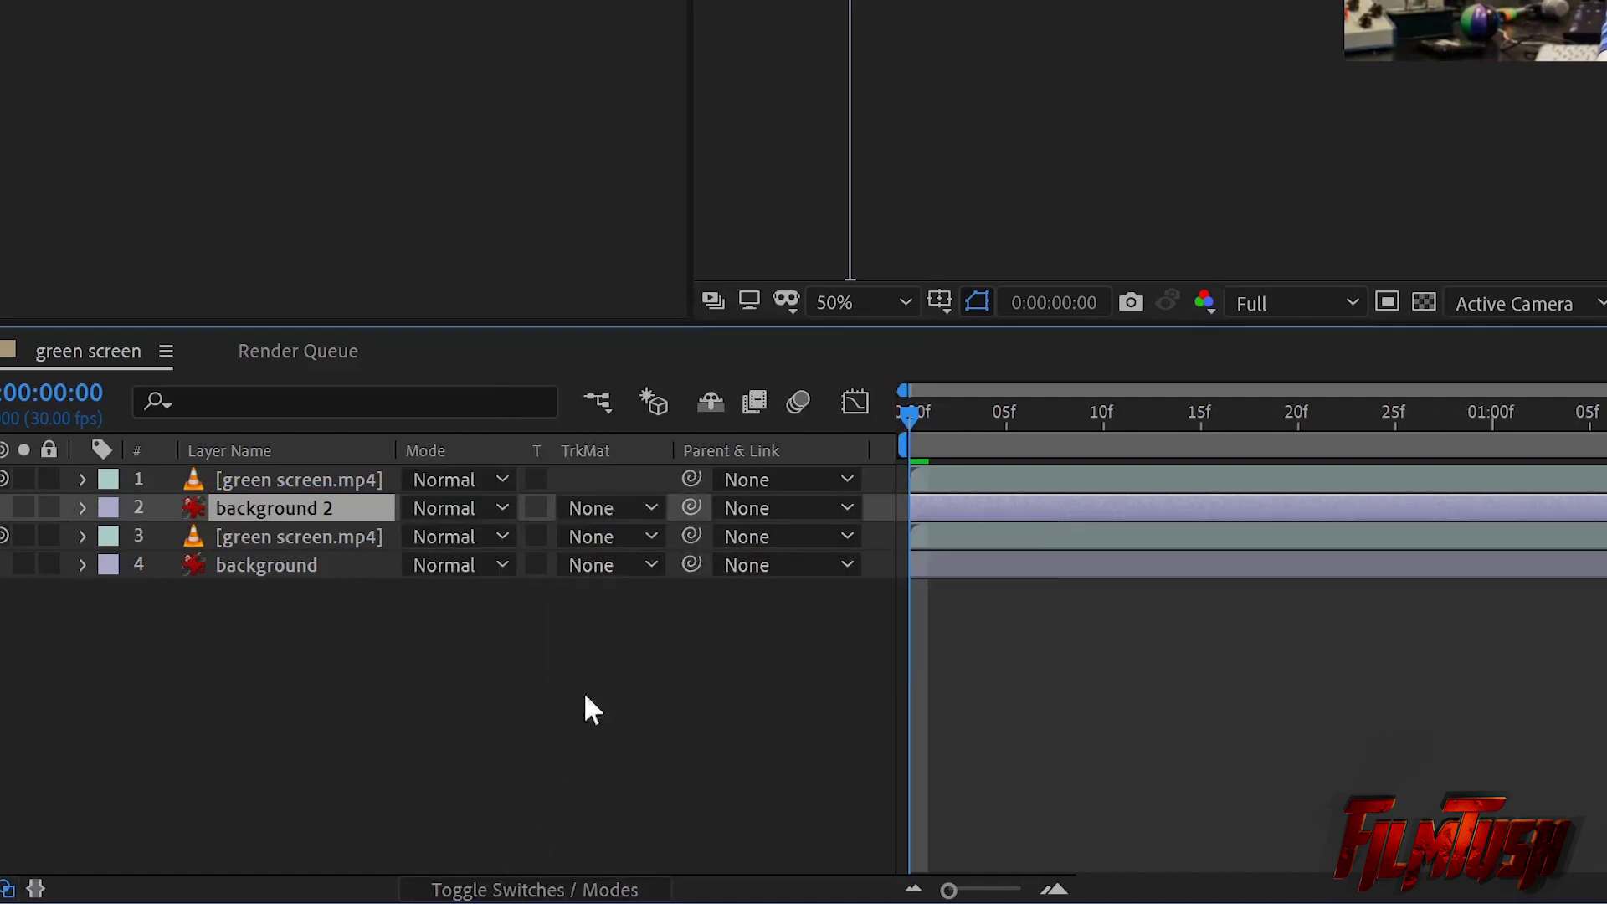
pyautogui.click(519, 889)
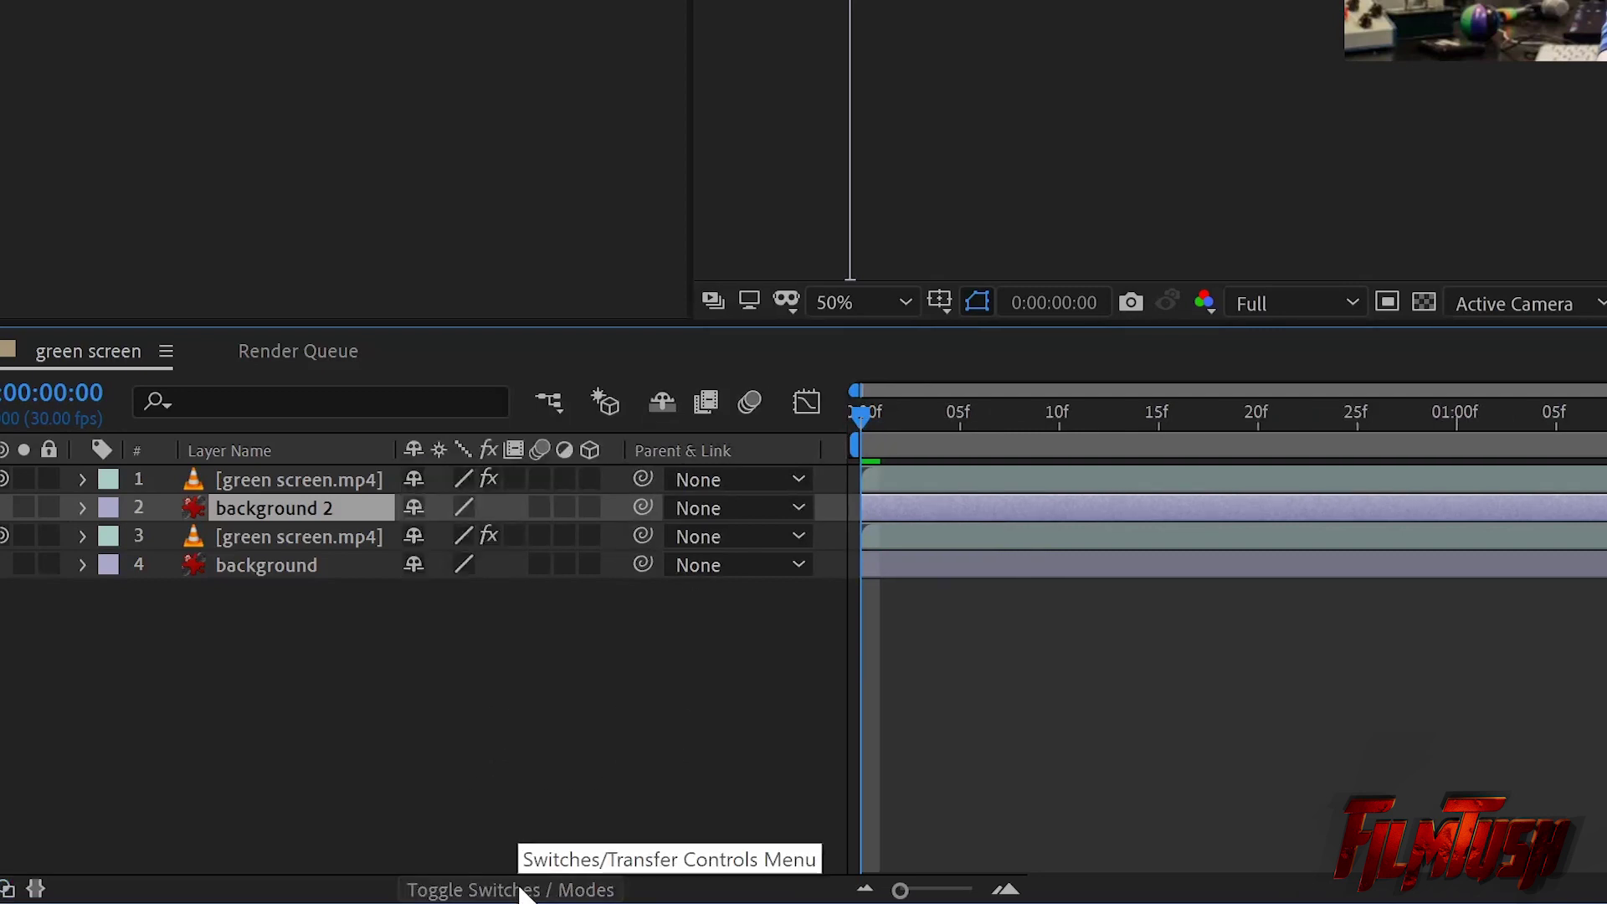
pyautogui.click(520, 889)
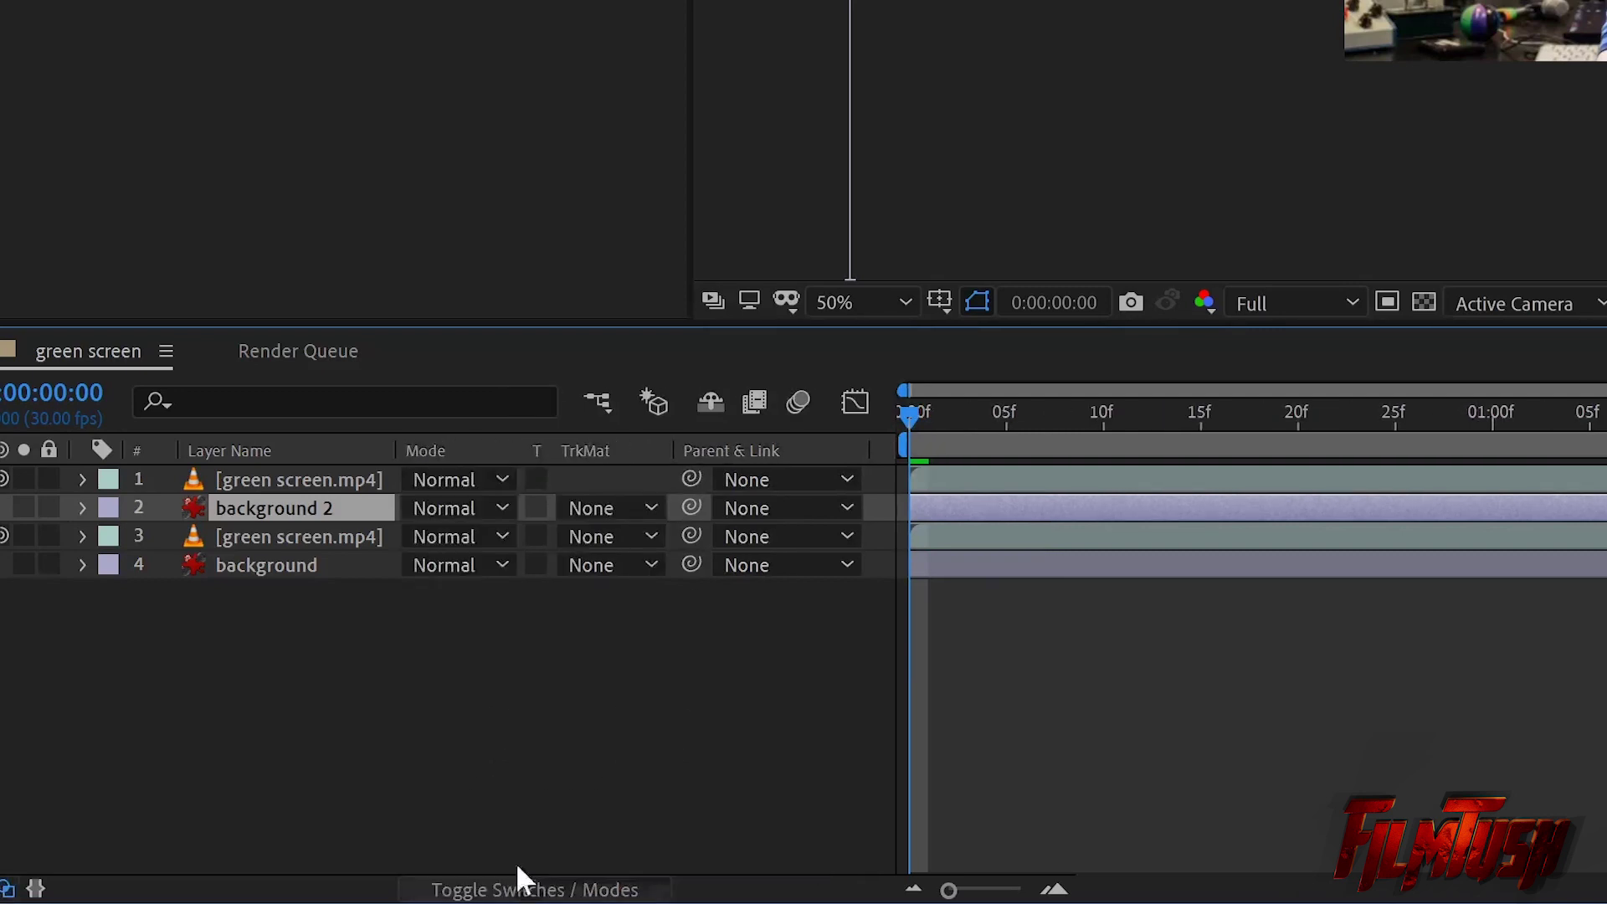
# Step: Set the track matte of background 2 to Alpha Matte using the green screen.mp4 layer above it
pyautogui.click(651, 508)
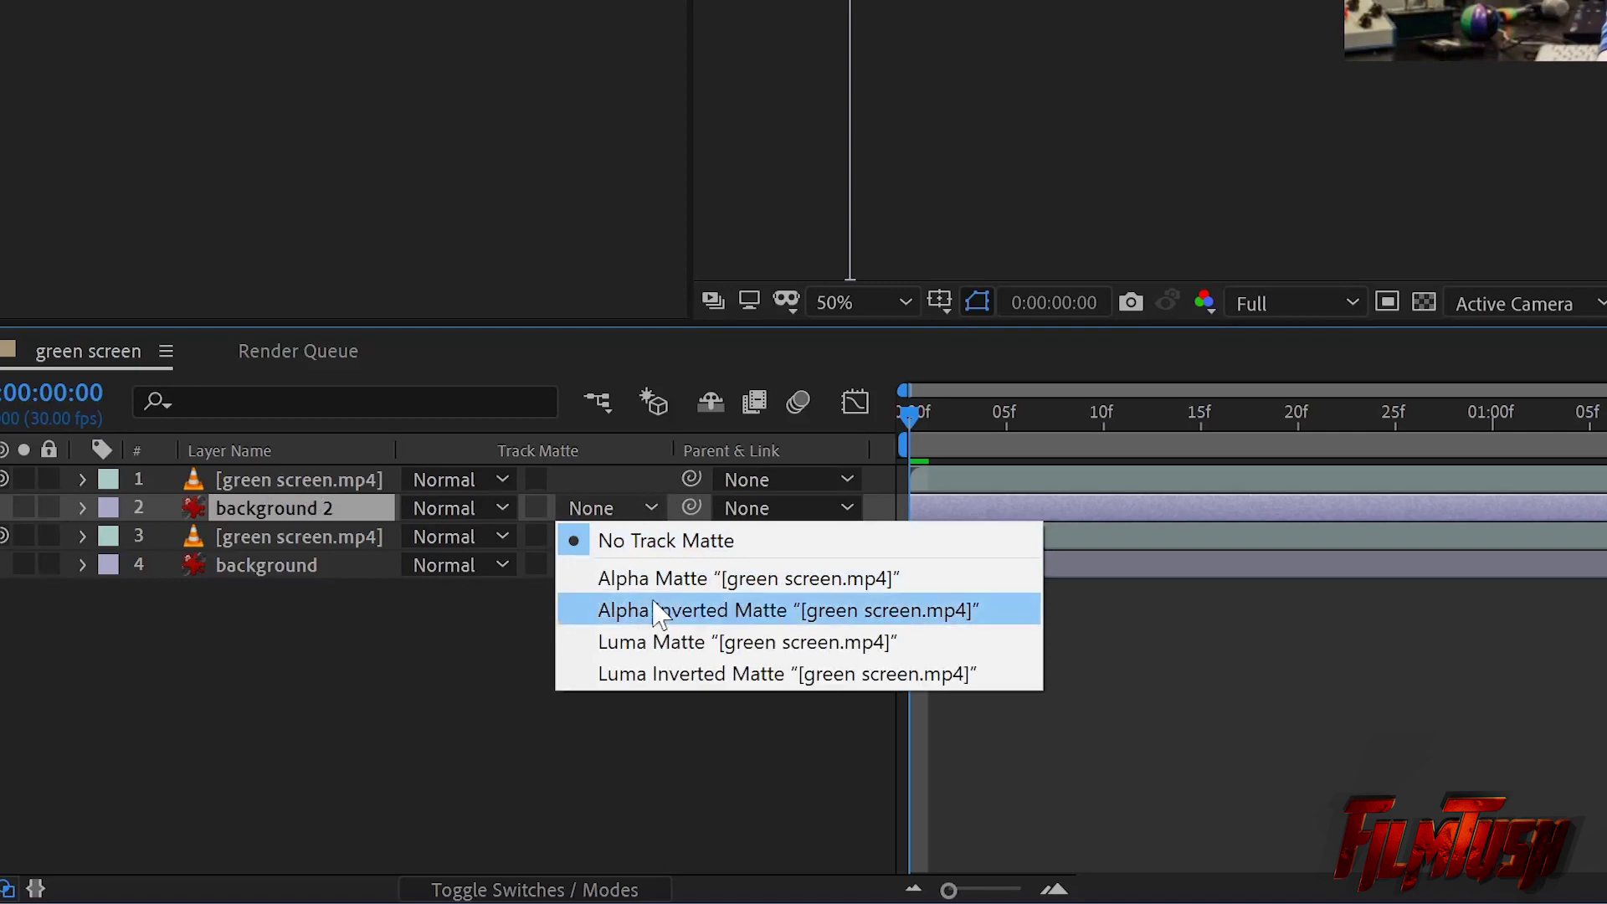
pyautogui.click(694, 583)
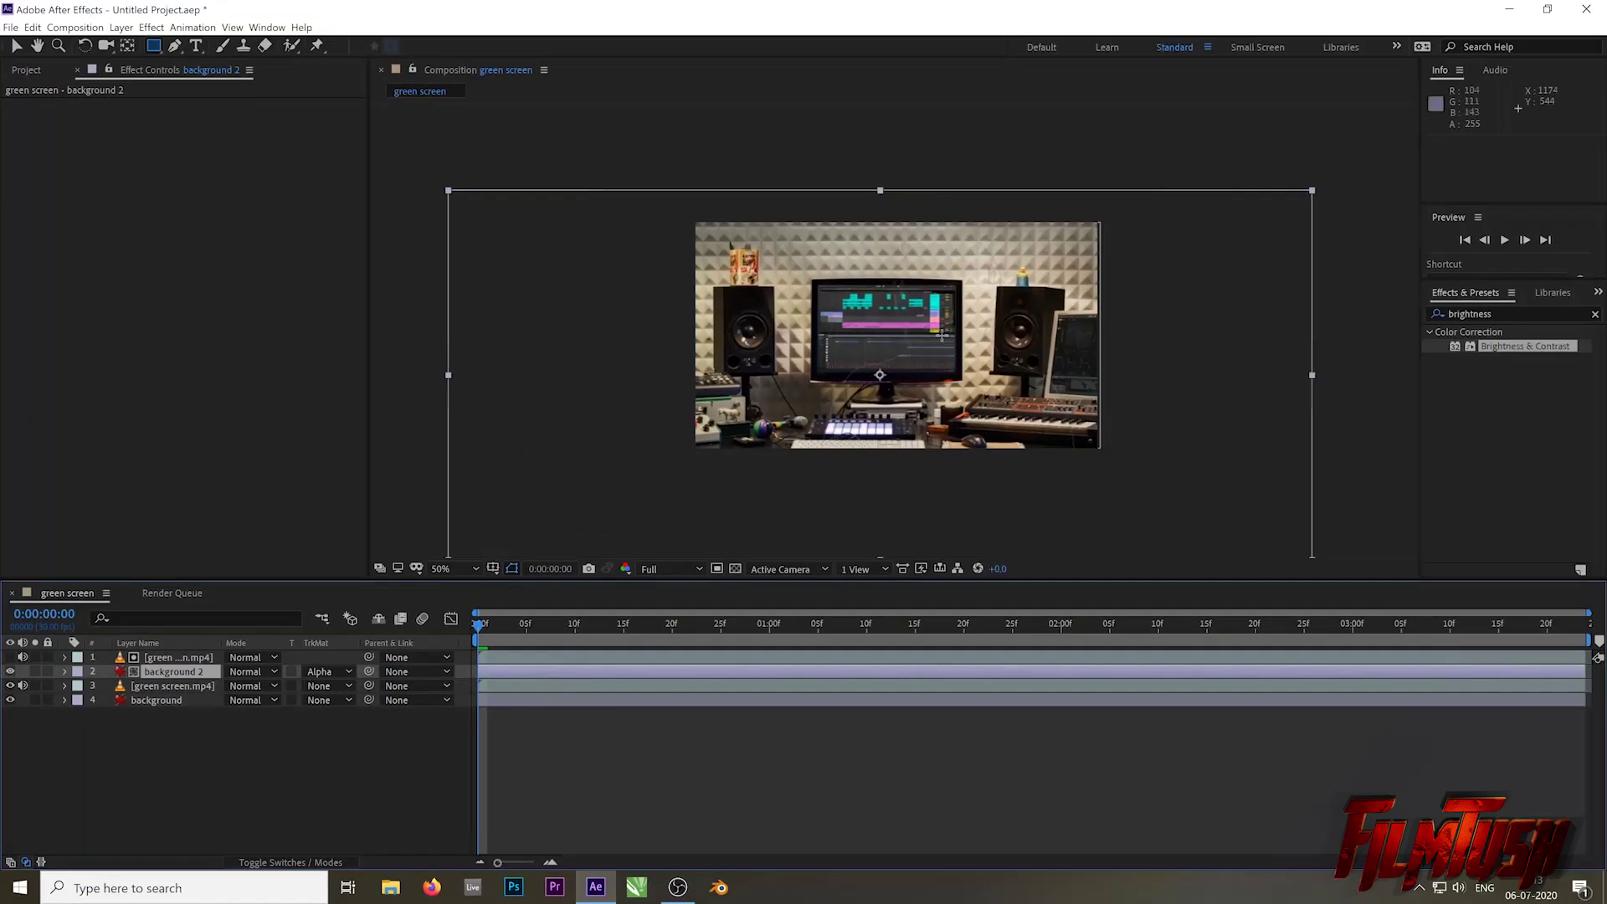
pyautogui.scroll(4, 941, 335)
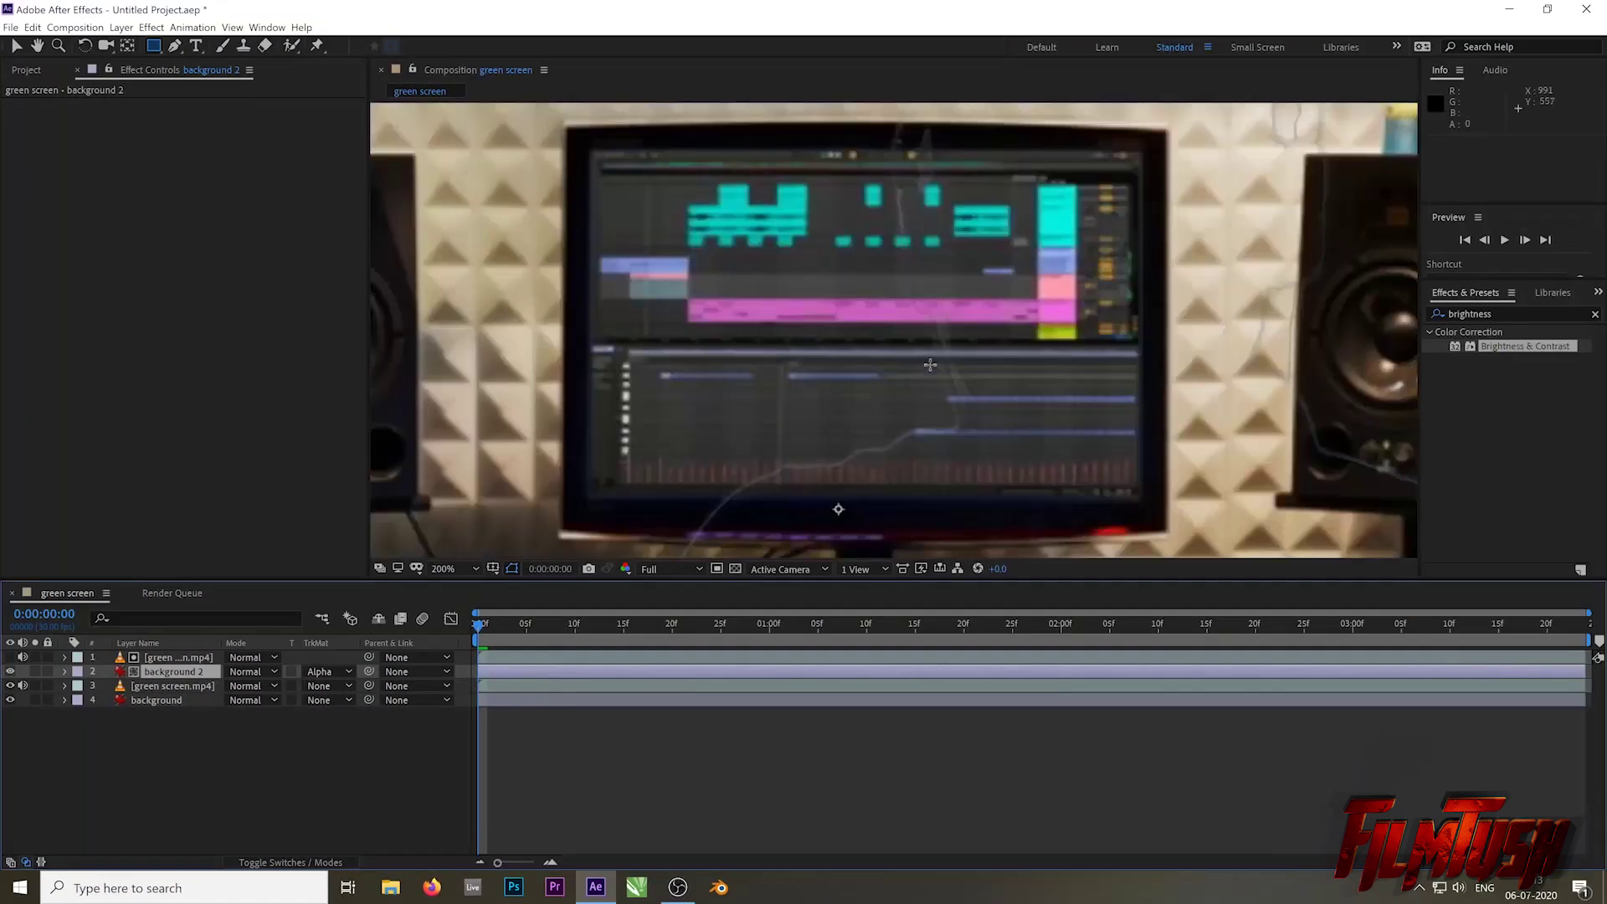
pyautogui.scroll(-2, 1040, 244)
pyautogui.moveTo(1040, 244); pyautogui.dragTo(960, 267)
pyautogui.moveTo(996, 492); pyautogui.dragTo(1049, 439)
pyautogui.moveTo(947, 282); pyautogui.dragTo(1002, 282)
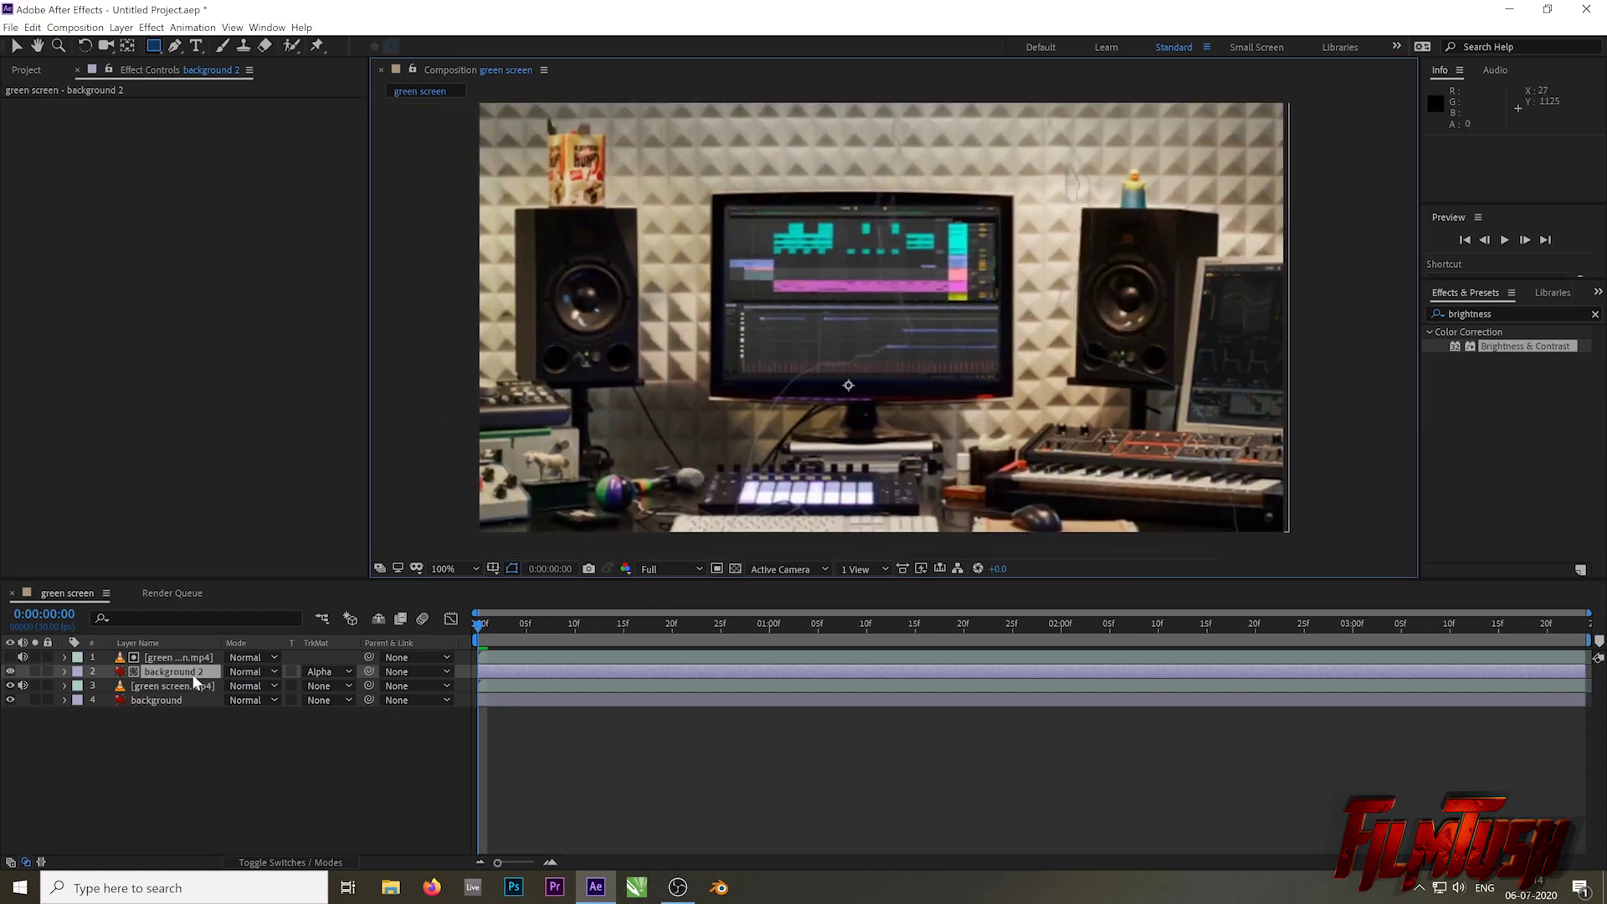
# Step: Apply the Fast Box Blur effect to background 2 and set its Blur Radius to 57
pyautogui.click(155, 673)
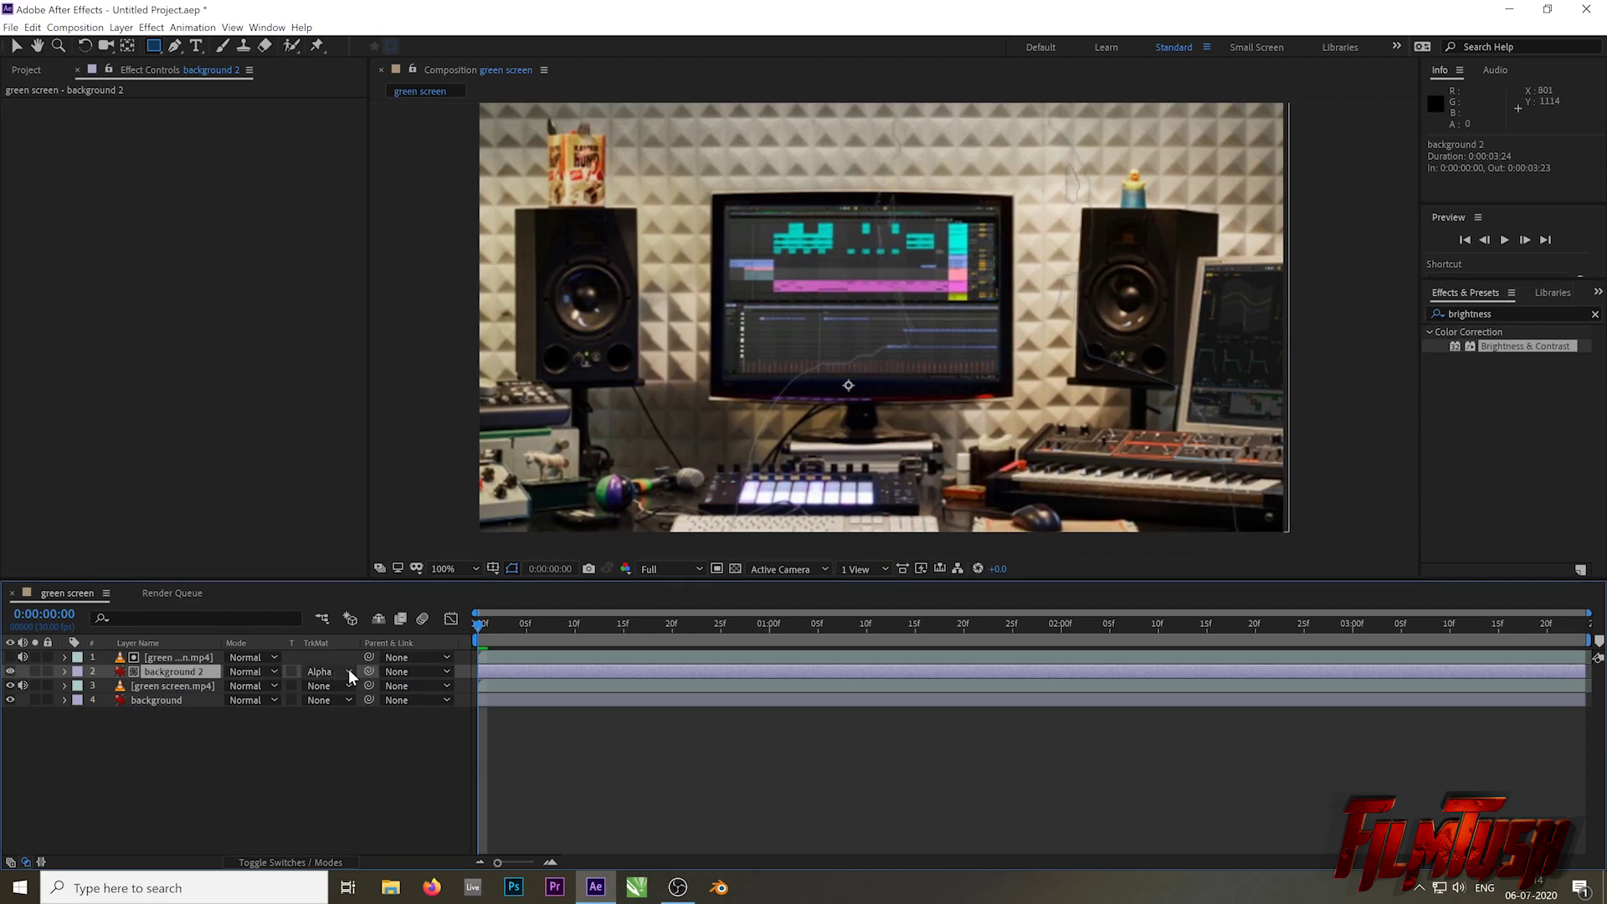
pyautogui.press('v')
pyautogui.doubleClick(1513, 313)
pyautogui.write('box blur')
pyautogui.moveTo(1493, 347); pyautogui.dragTo(205, 683)
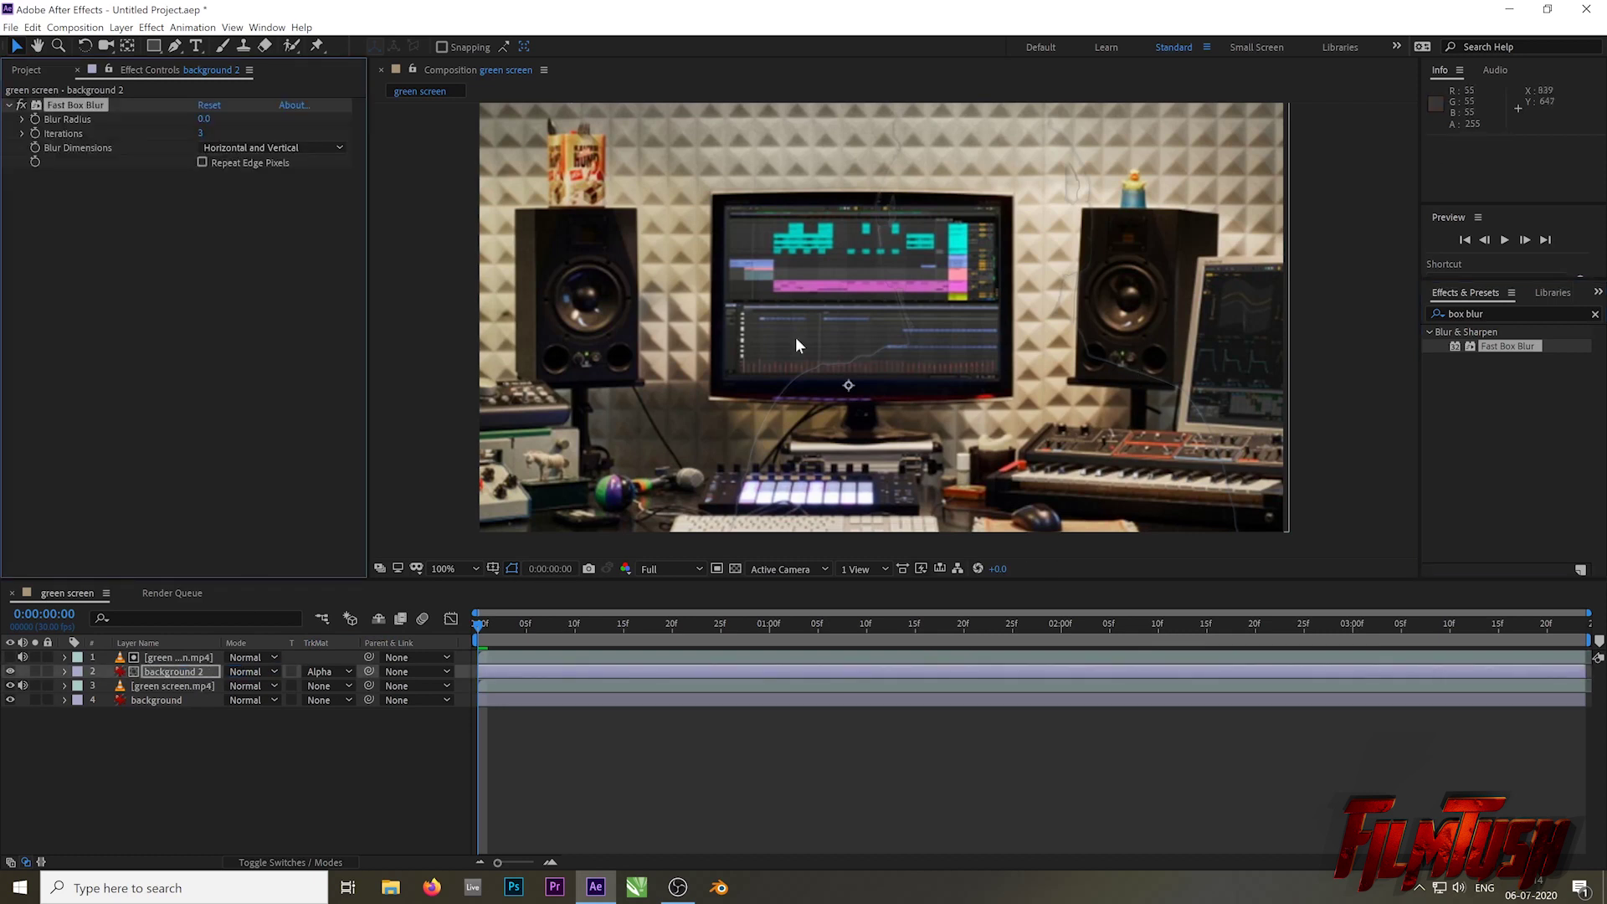
pyautogui.moveTo(204, 118); pyautogui.dragTo(255, 117)
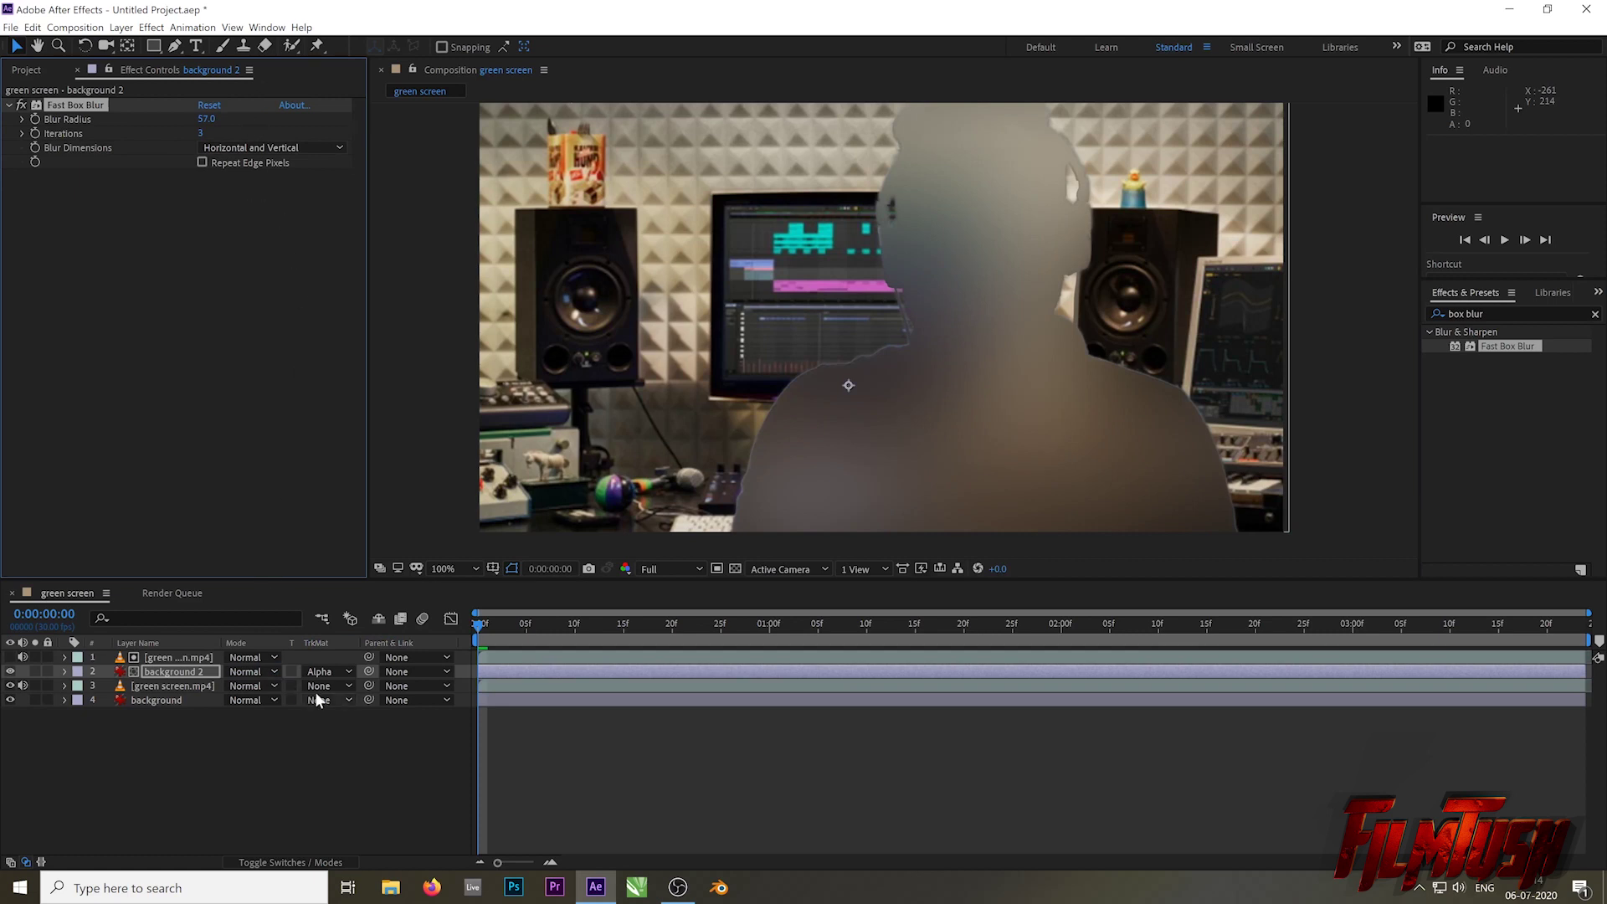
# Step: Set the blending mode of background 2 to Soft Light and compare the composite with that layer hidden and shown
pyautogui.click(253, 671)
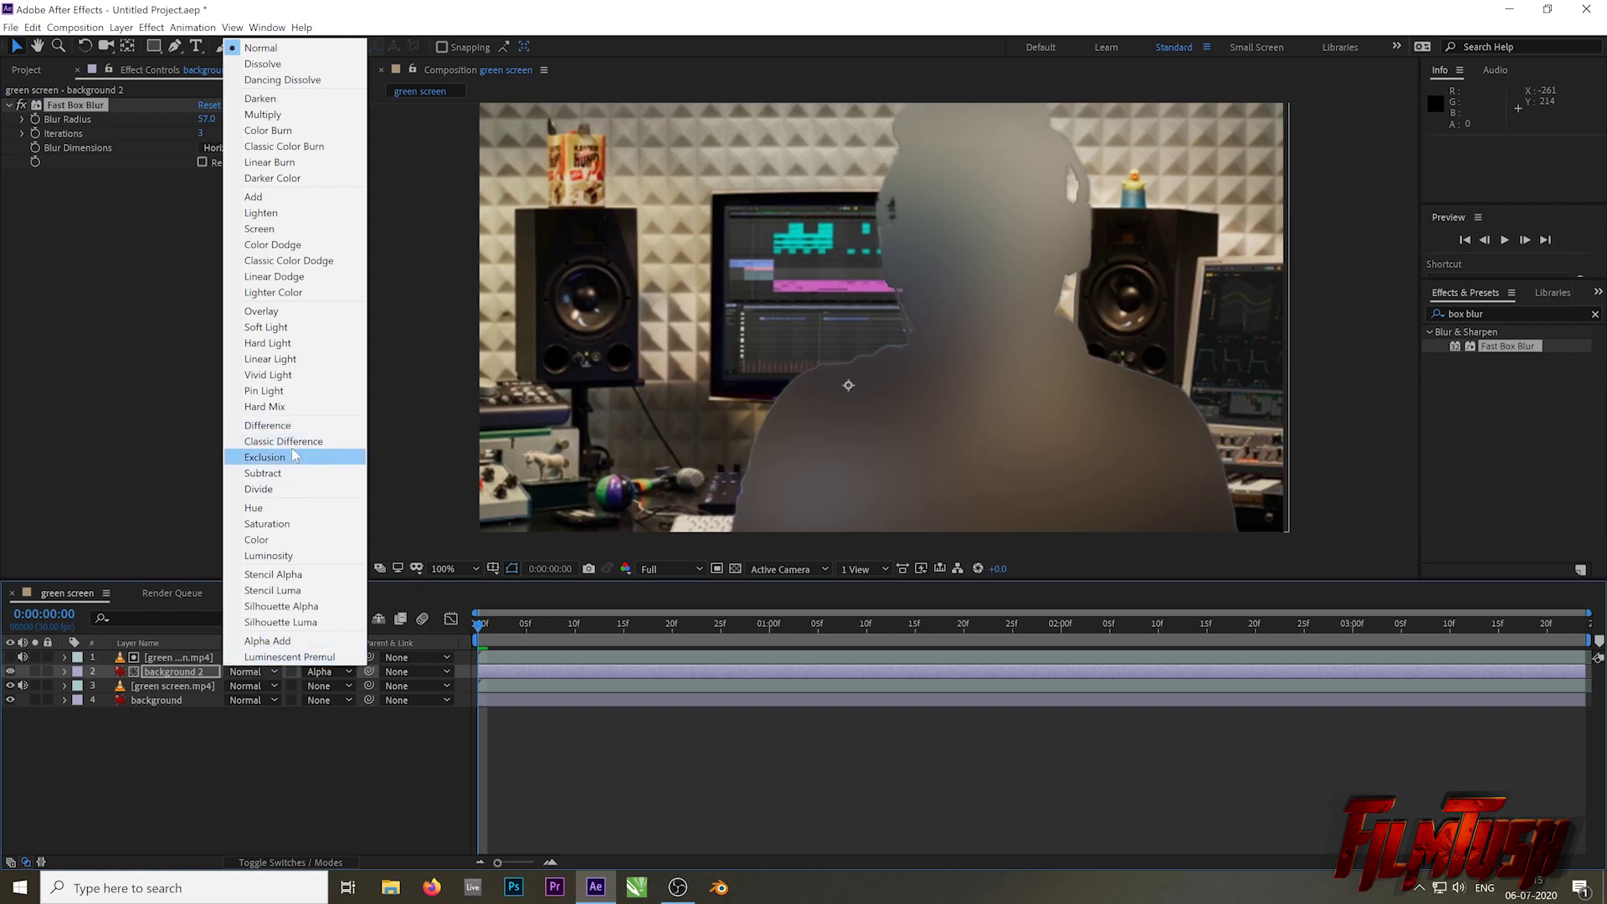
pyautogui.click(280, 334)
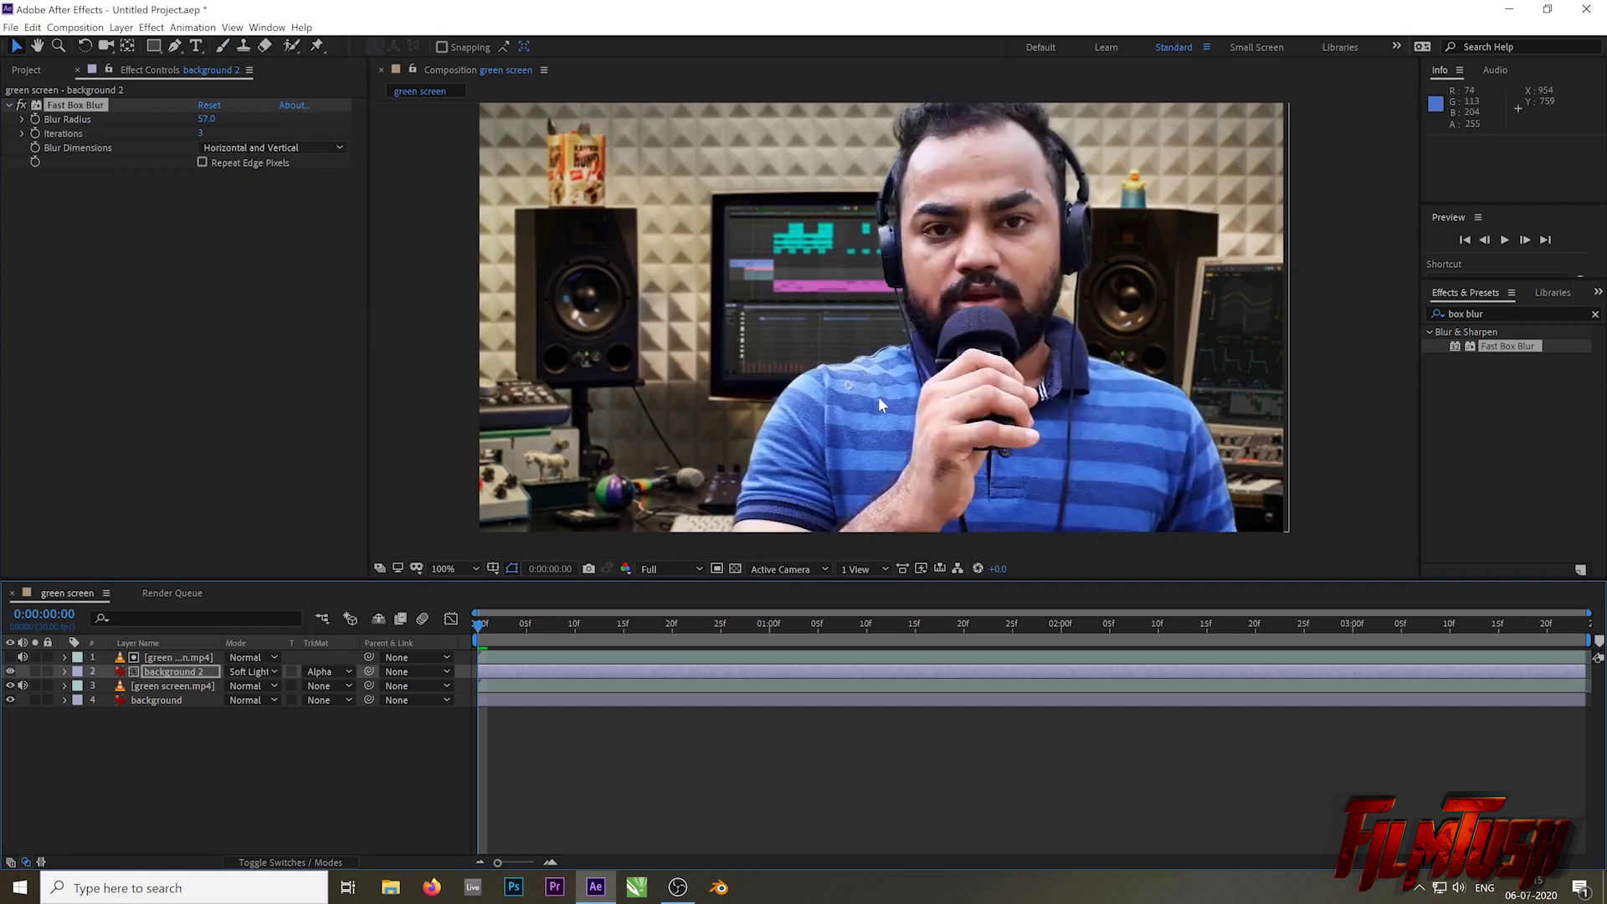
pyautogui.click(10, 671)
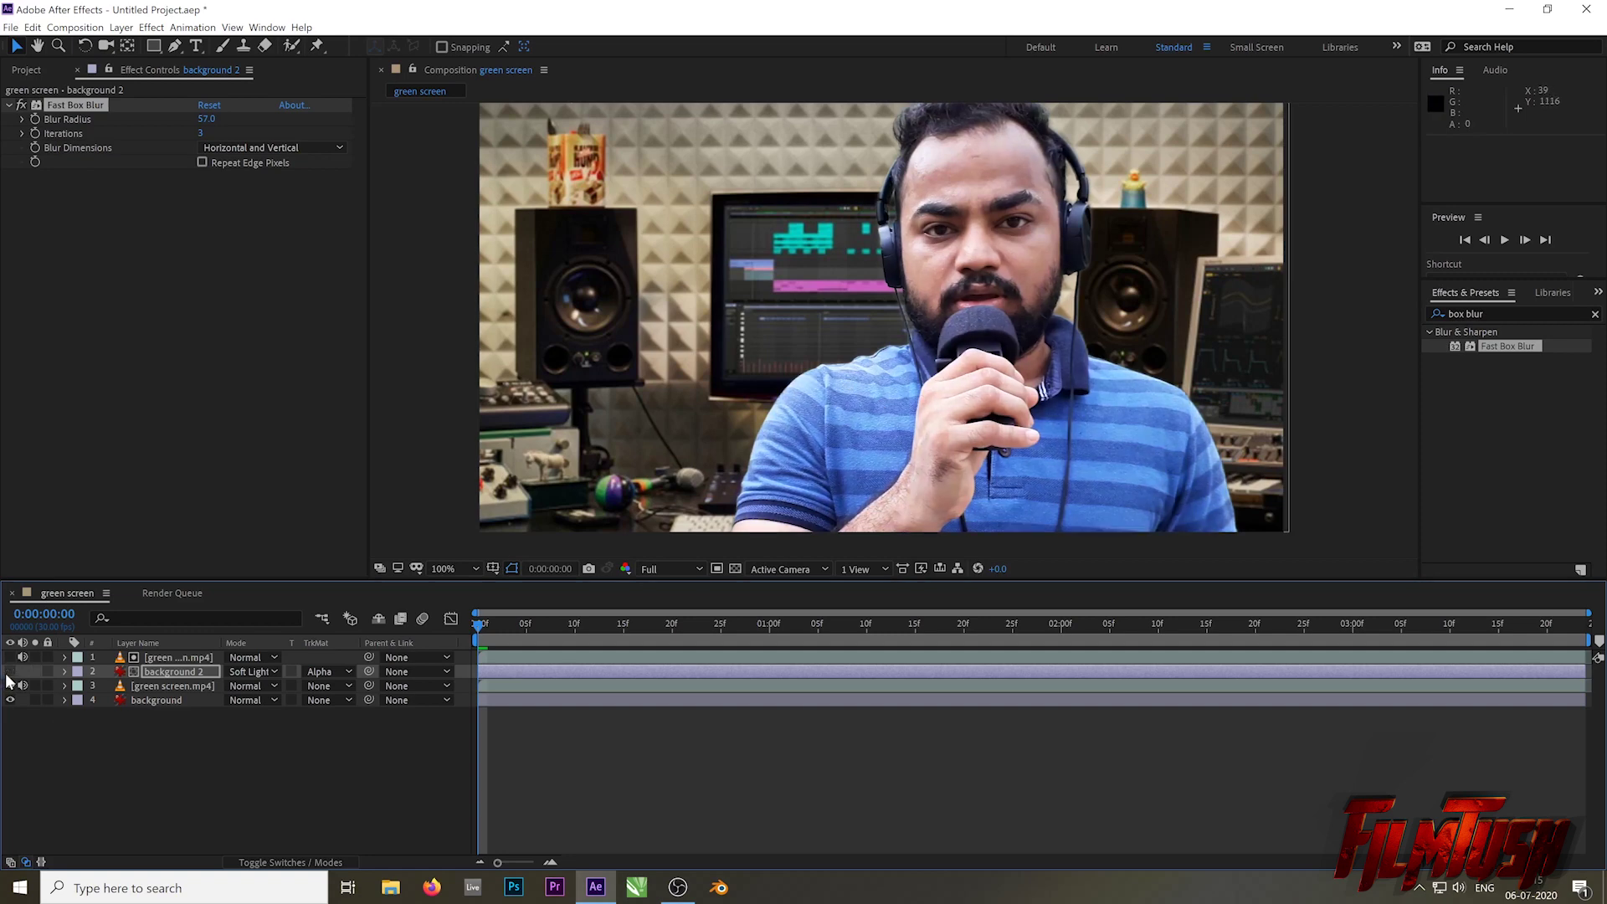
pyautogui.click(10, 671)
pyautogui.click(10, 672)
pyautogui.click(10, 671)
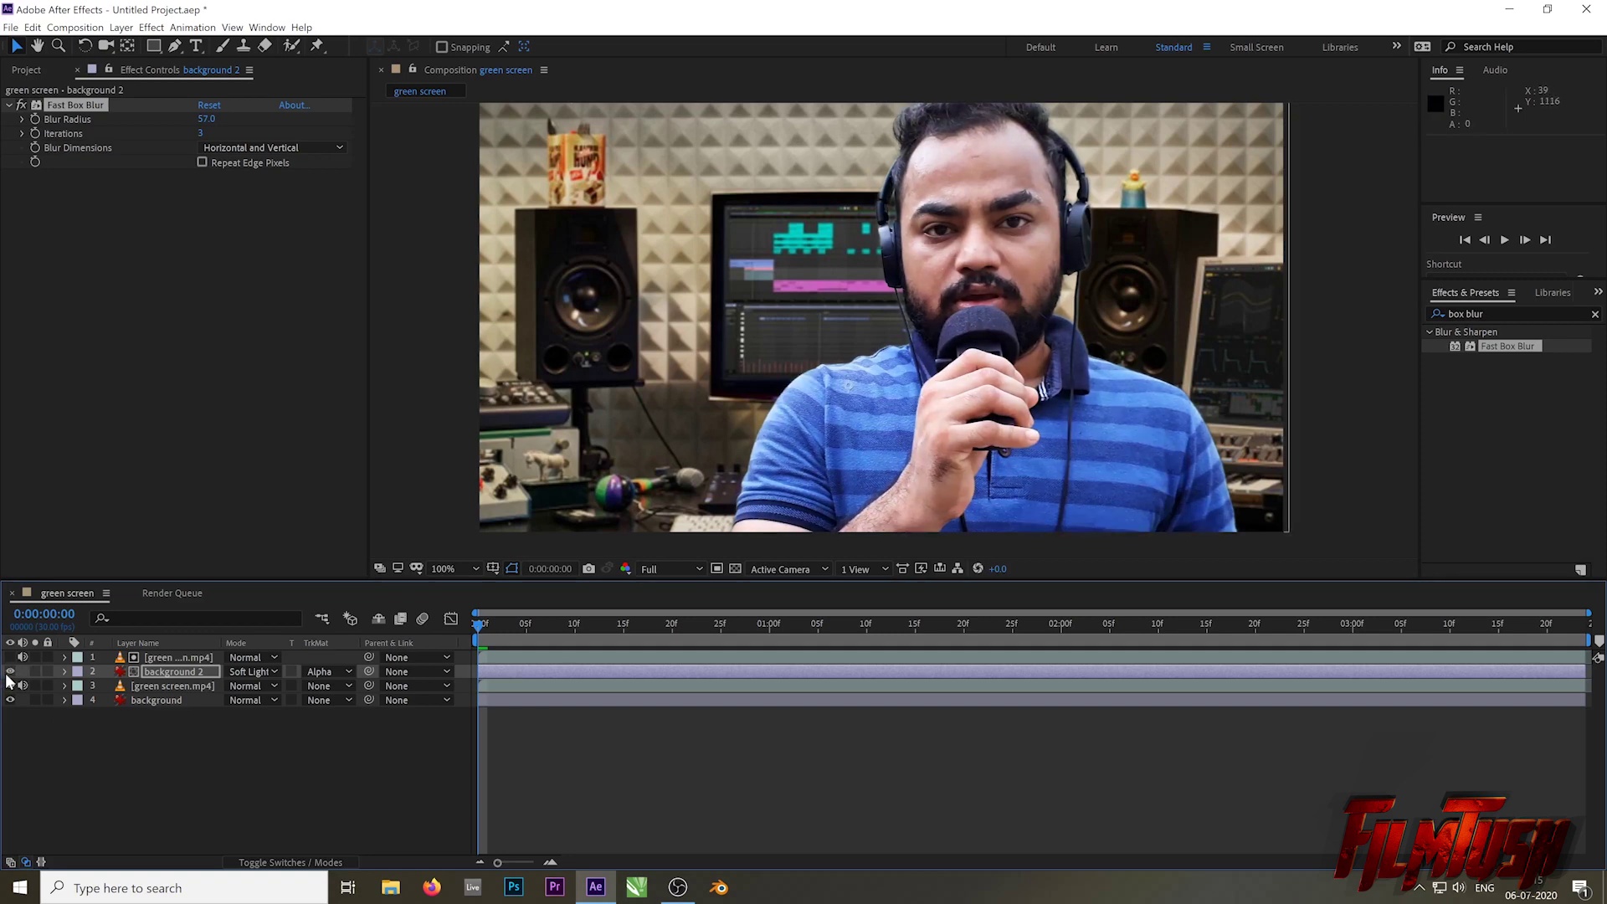
pyautogui.scroll(-2, 721, 464)
pyautogui.moveTo(913, 339); pyautogui.dragTo(847, 413)
pyautogui.click(1055, 185)
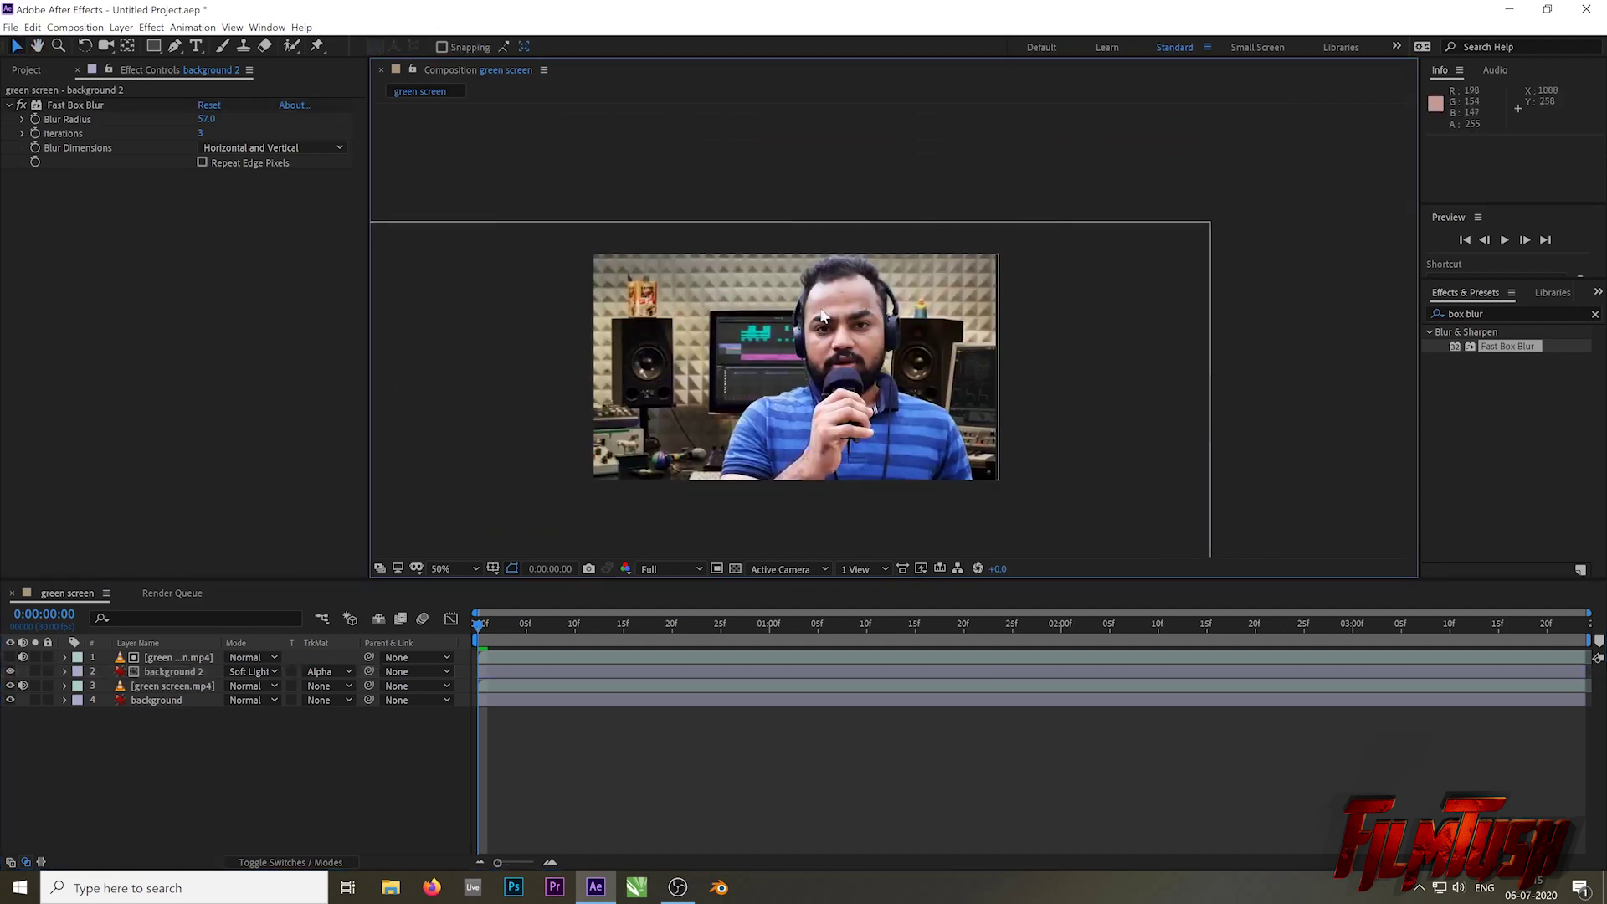
pyautogui.scroll(-2, 1055, 185)
pyautogui.hscroll(-1, 1054, 186)
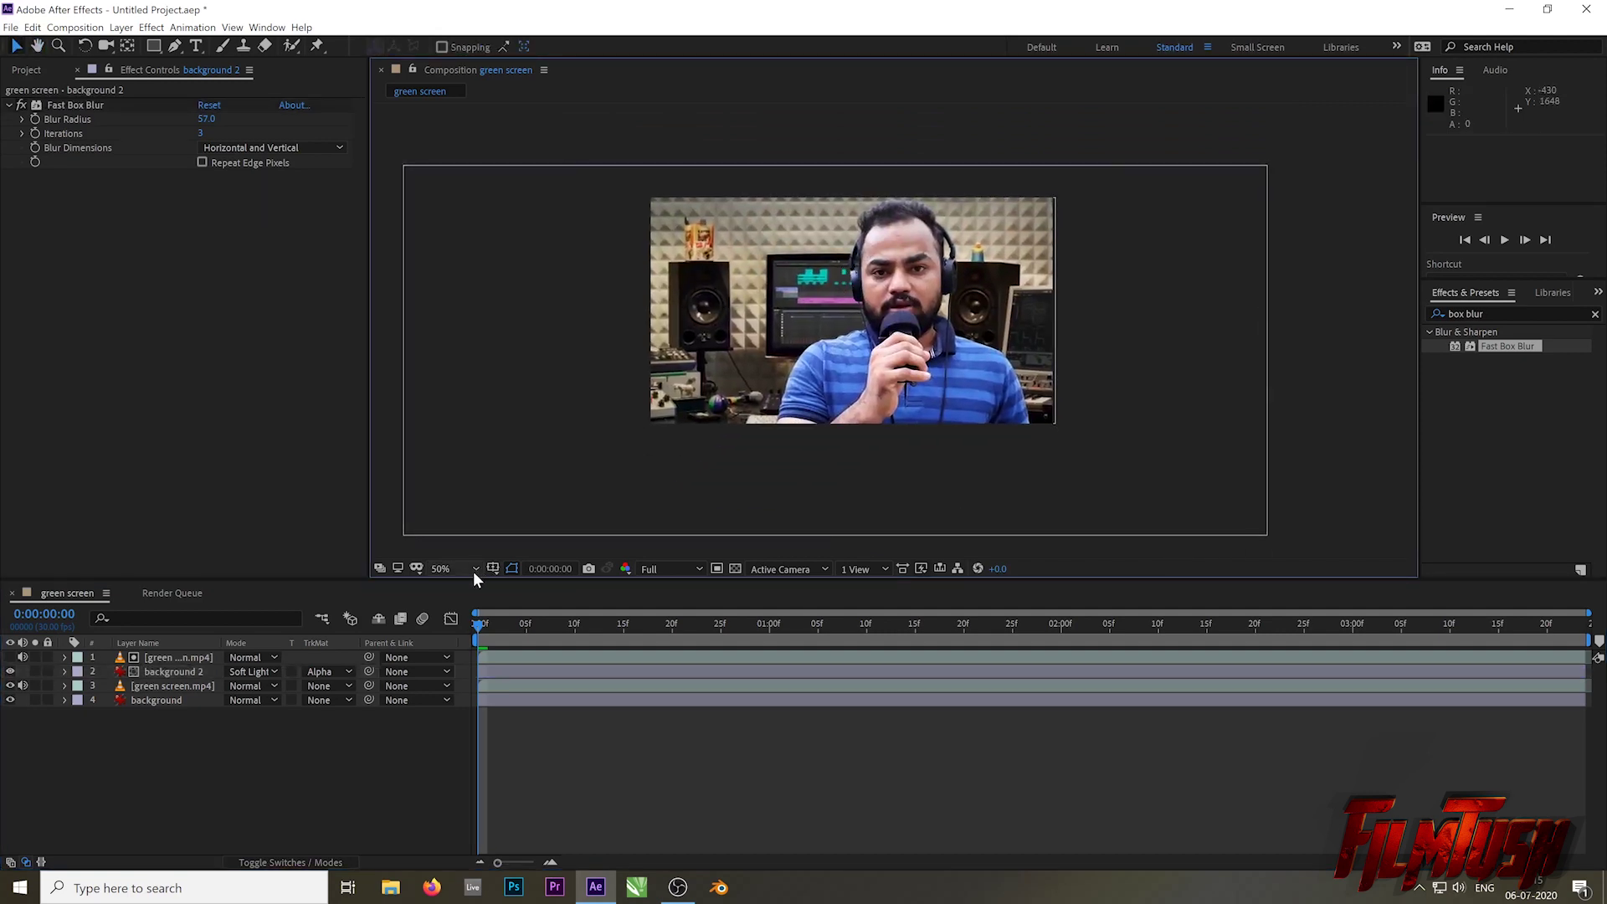
# Step: Fit the composition to the viewer and compare the composite with background 2 hidden and shown
pyautogui.click(474, 570)
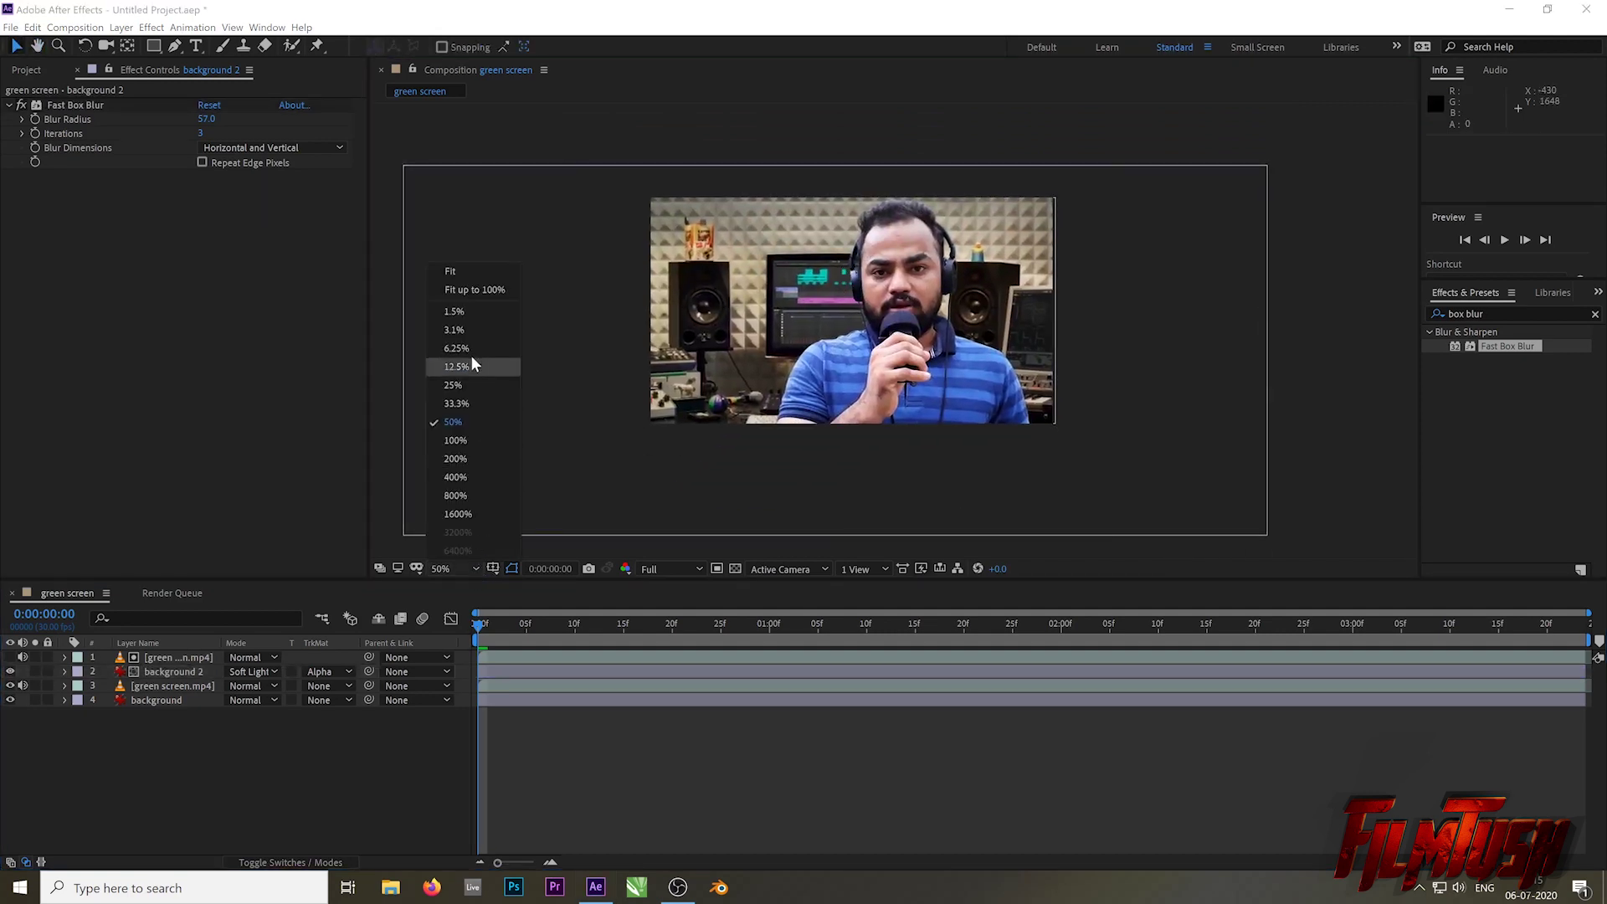
pyautogui.click(465, 284)
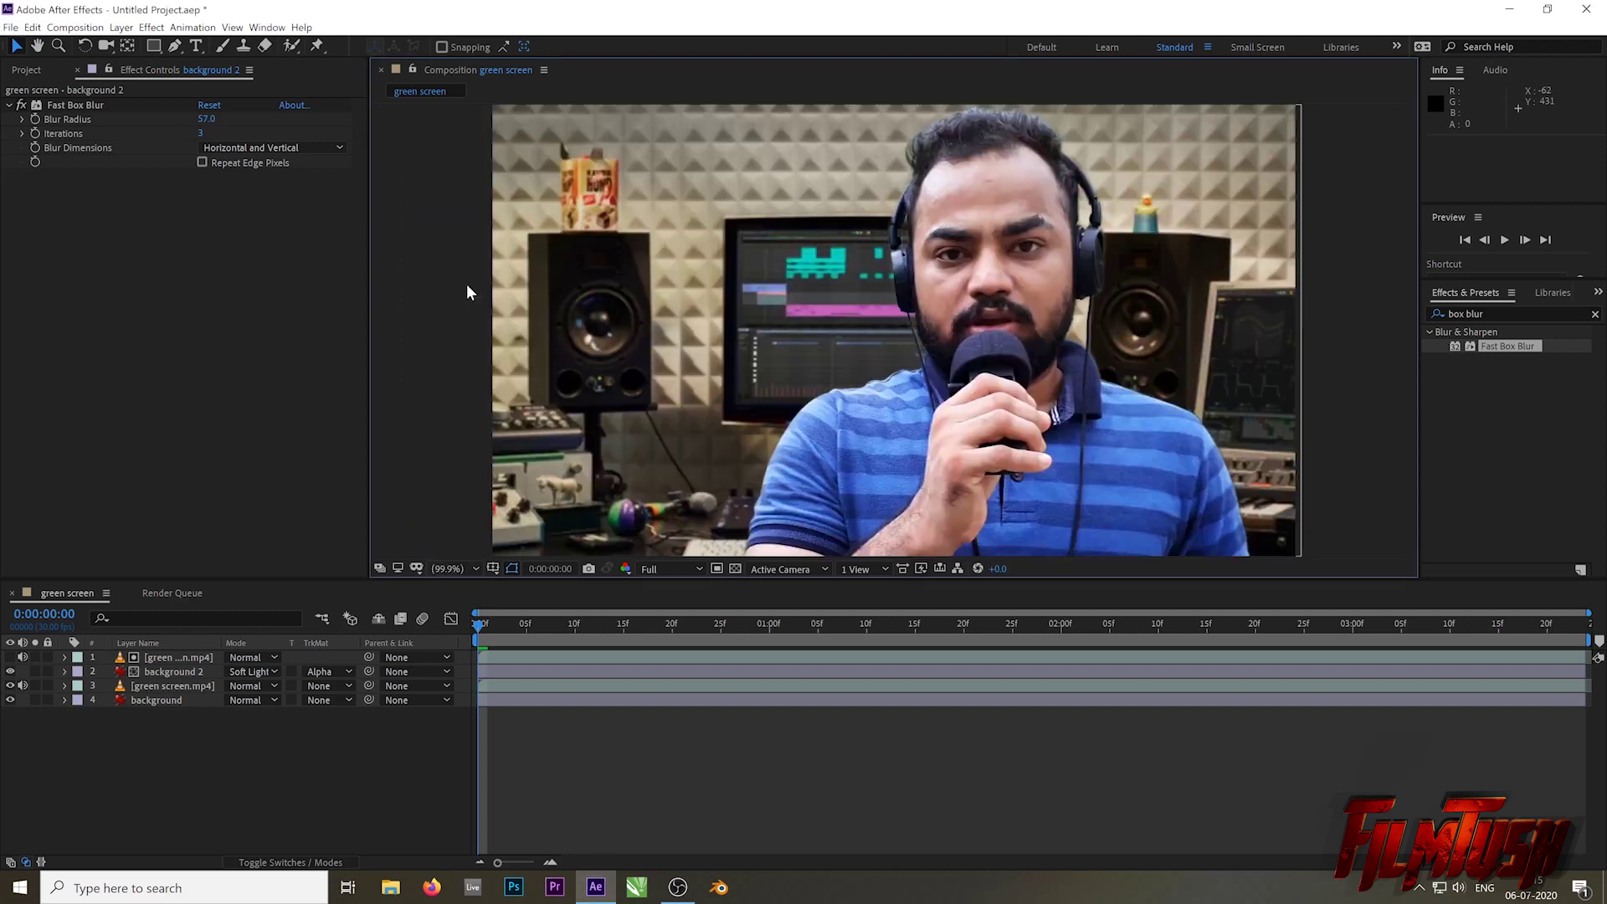
pyautogui.click(10, 672)
pyautogui.click(10, 672)
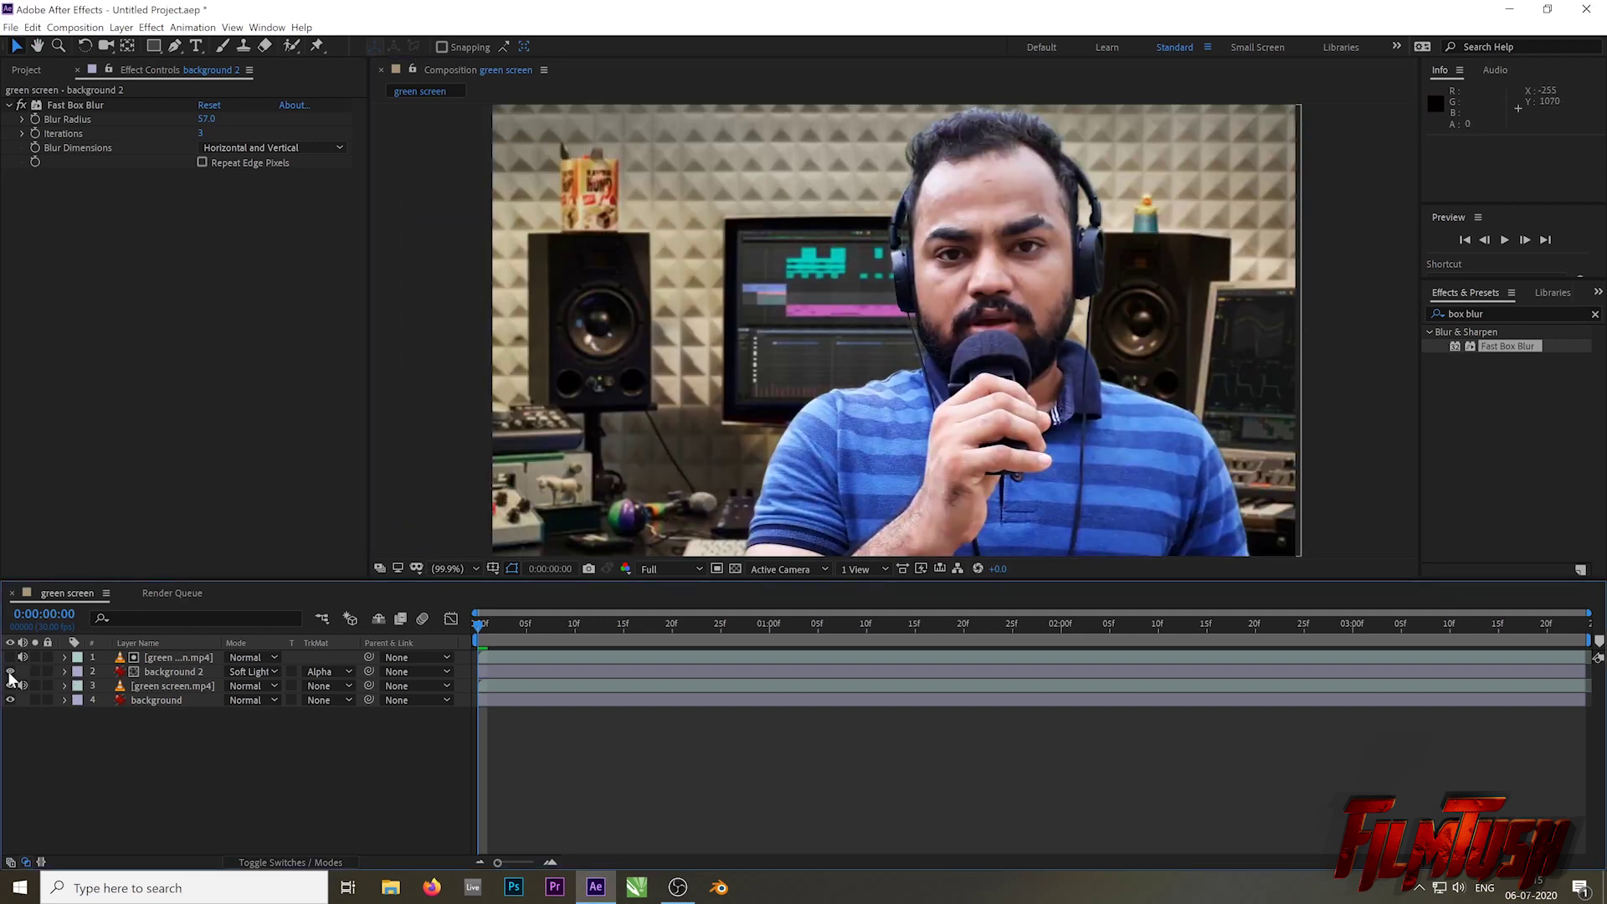
pyautogui.click(10, 672)
pyautogui.click(10, 672)
# Step: Set the Brightness of the Brightness & Contrast effect on the lower green screen.mp4 layer to -4
pyautogui.click(153, 685)
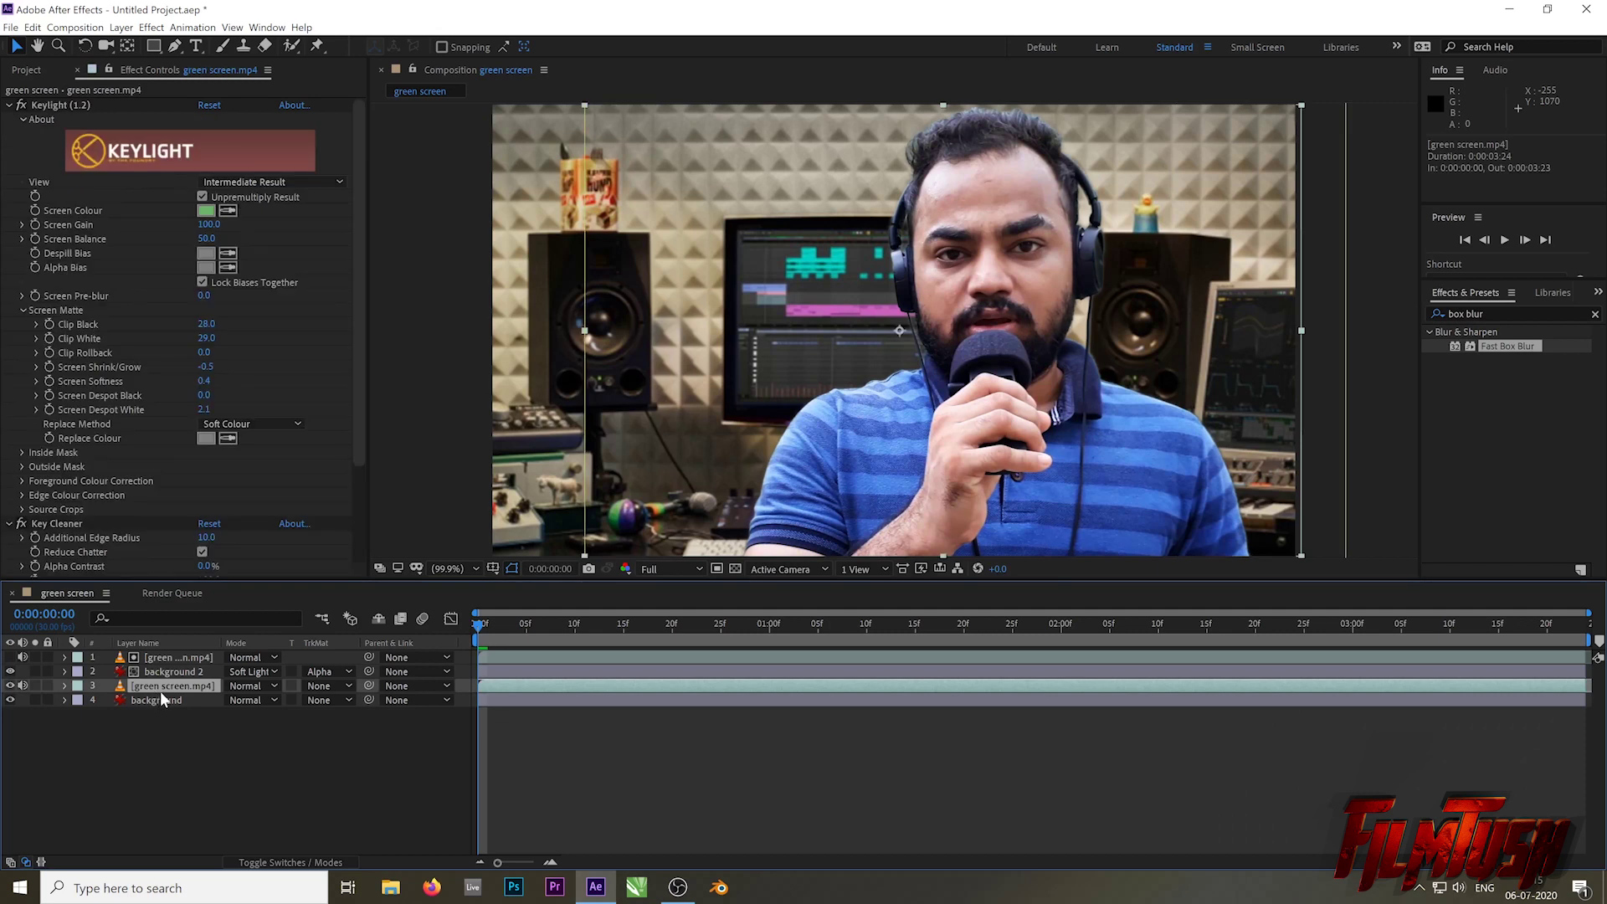
pyautogui.scroll(-3, 221, 505)
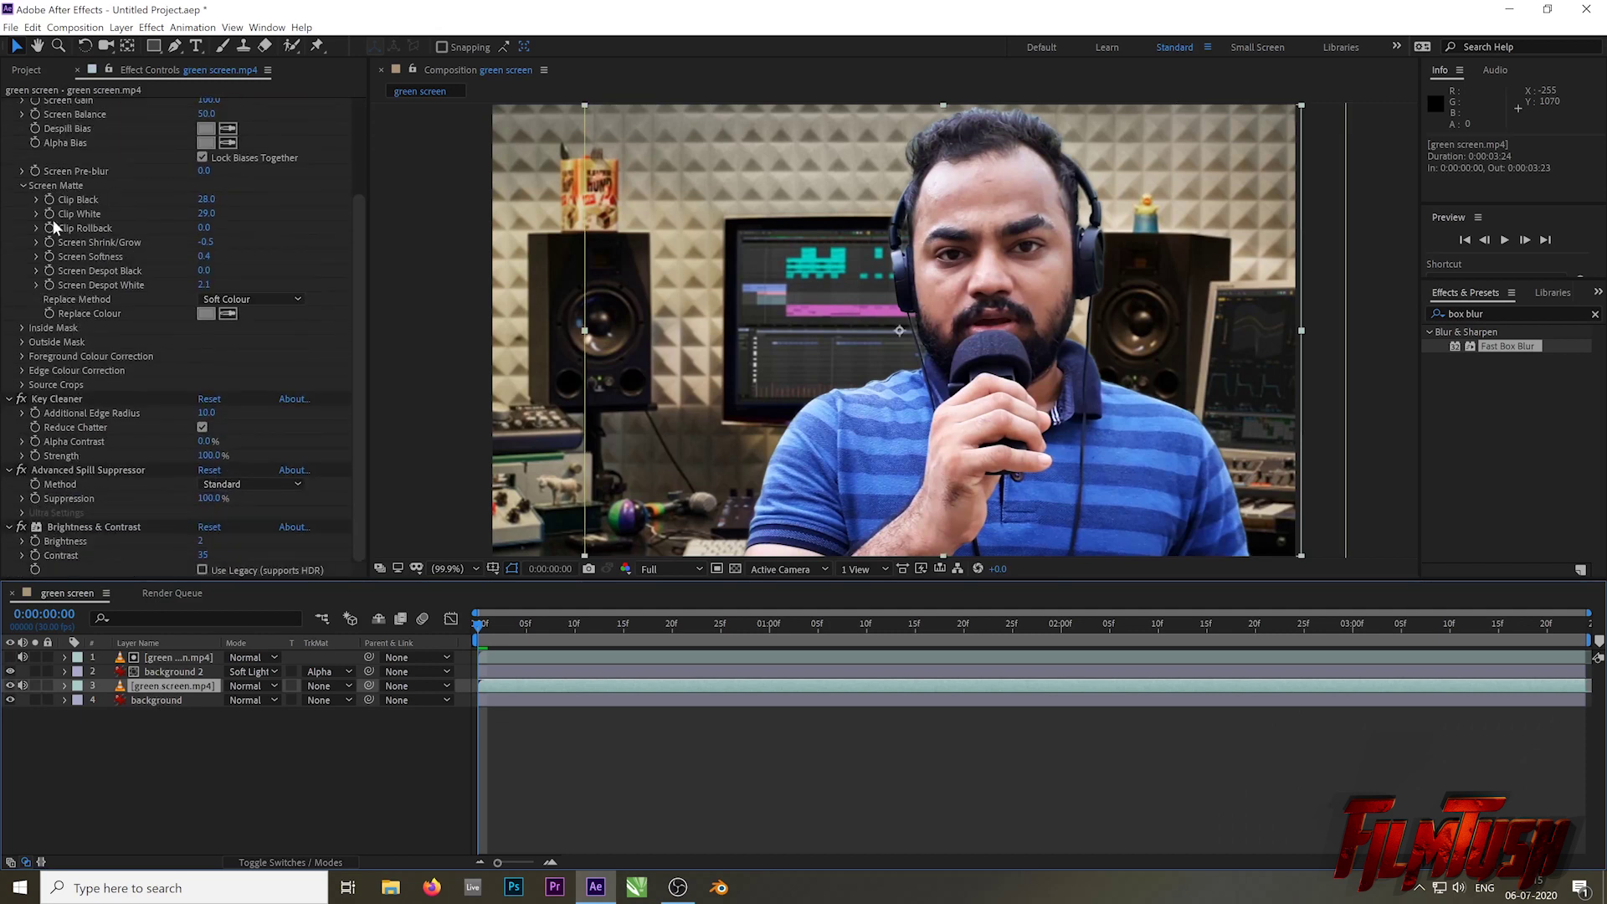
pyautogui.scroll(1, 239, 293)
pyautogui.scroll(3, 265, 299)
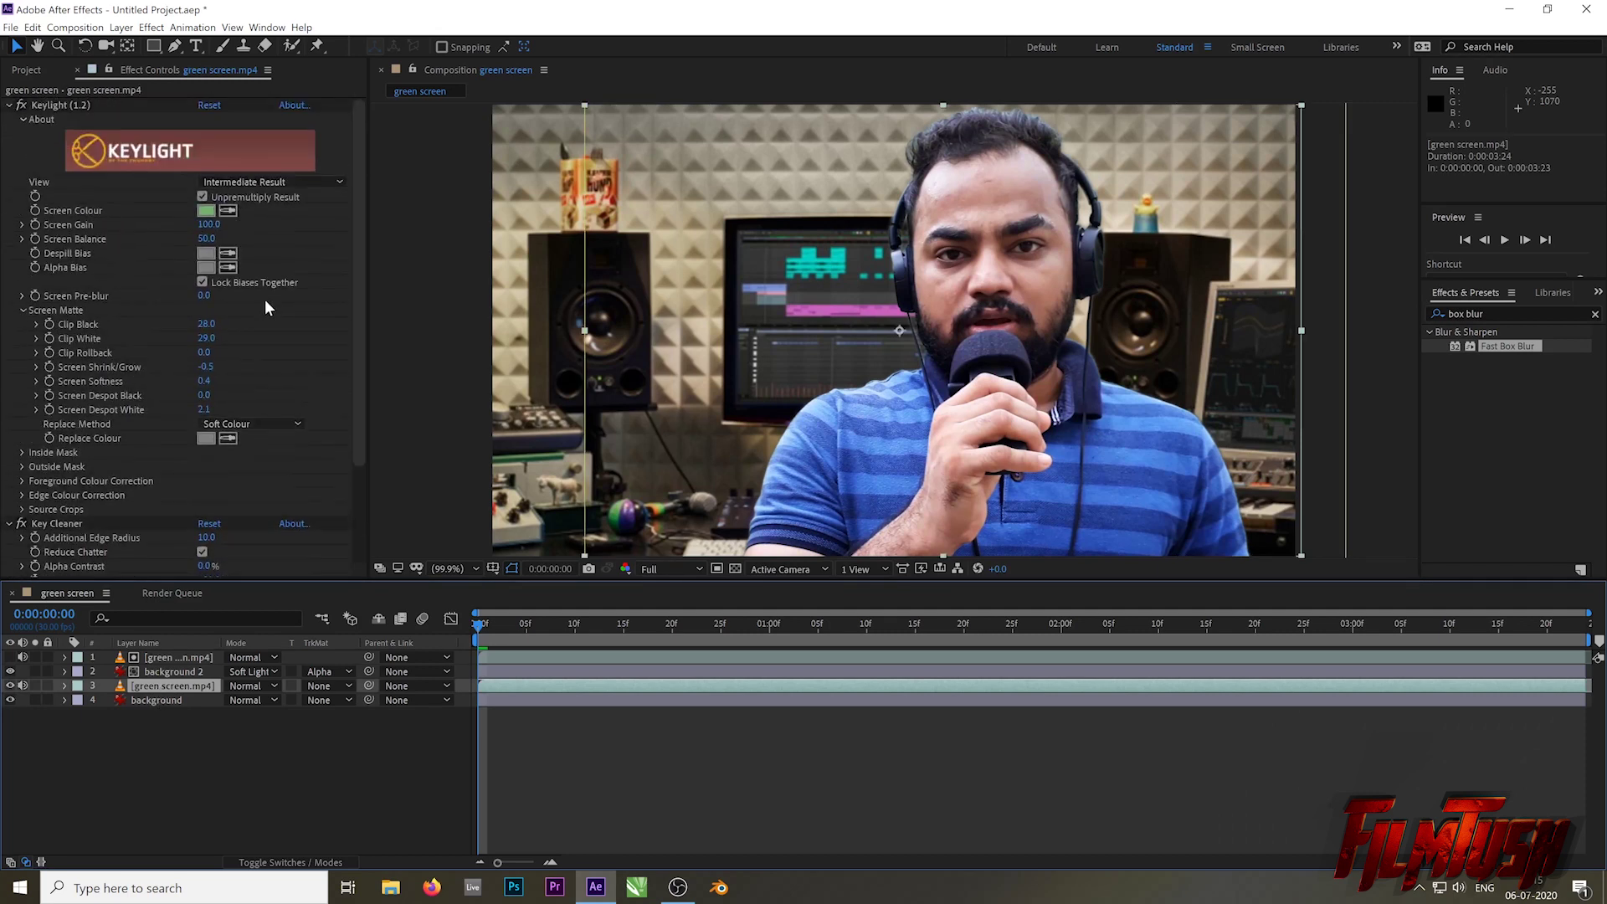
pyautogui.click(9, 106)
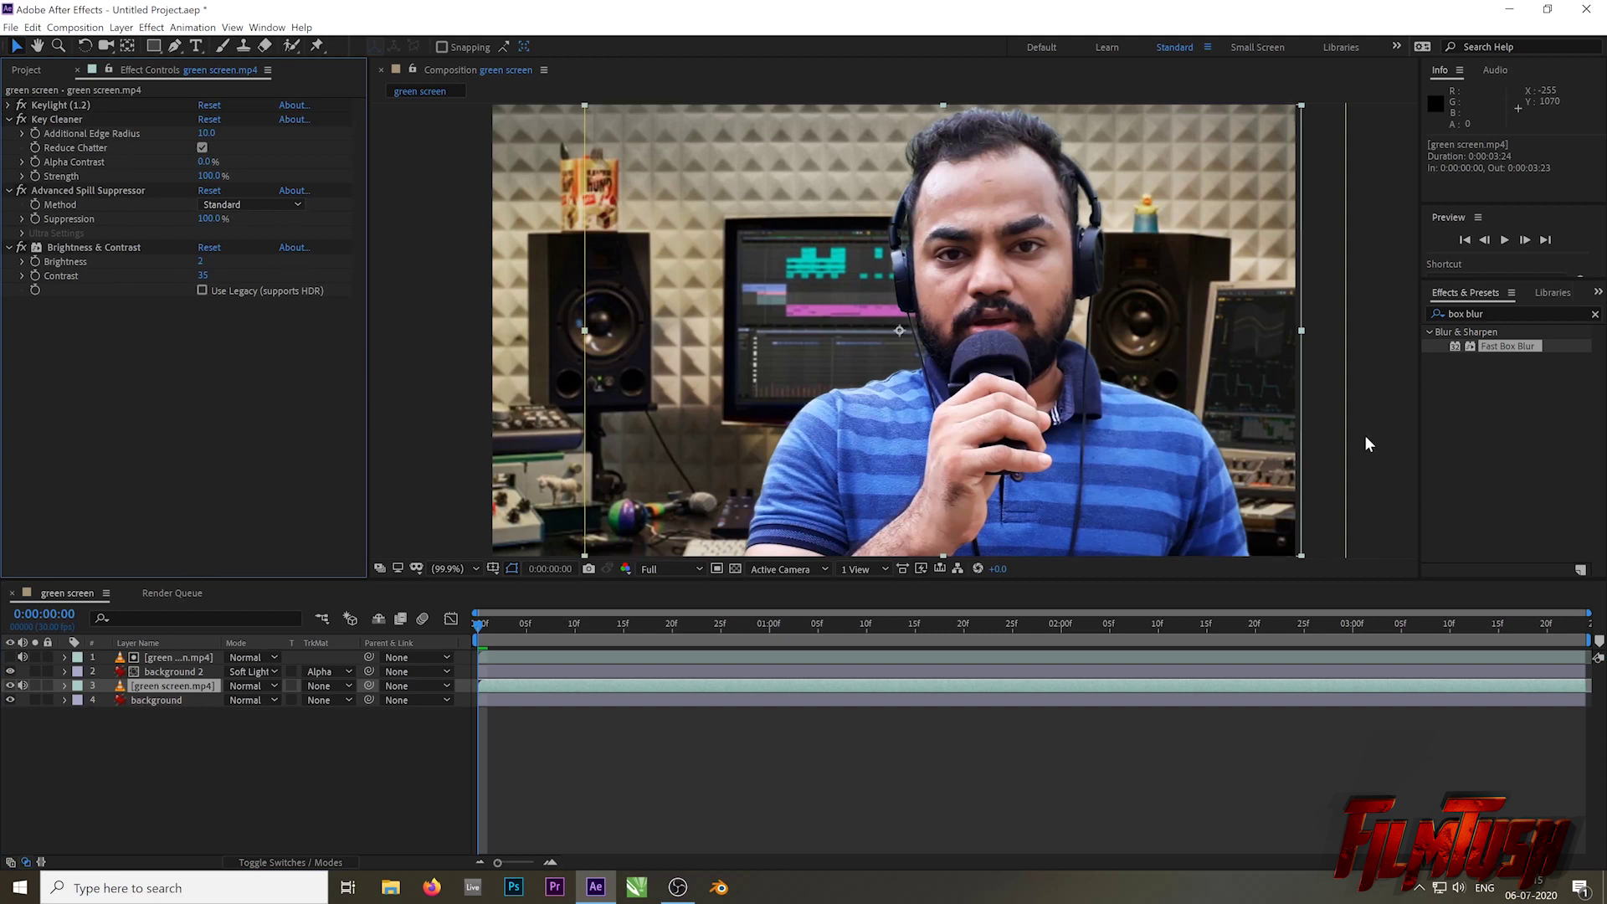
pyautogui.click(1495, 317)
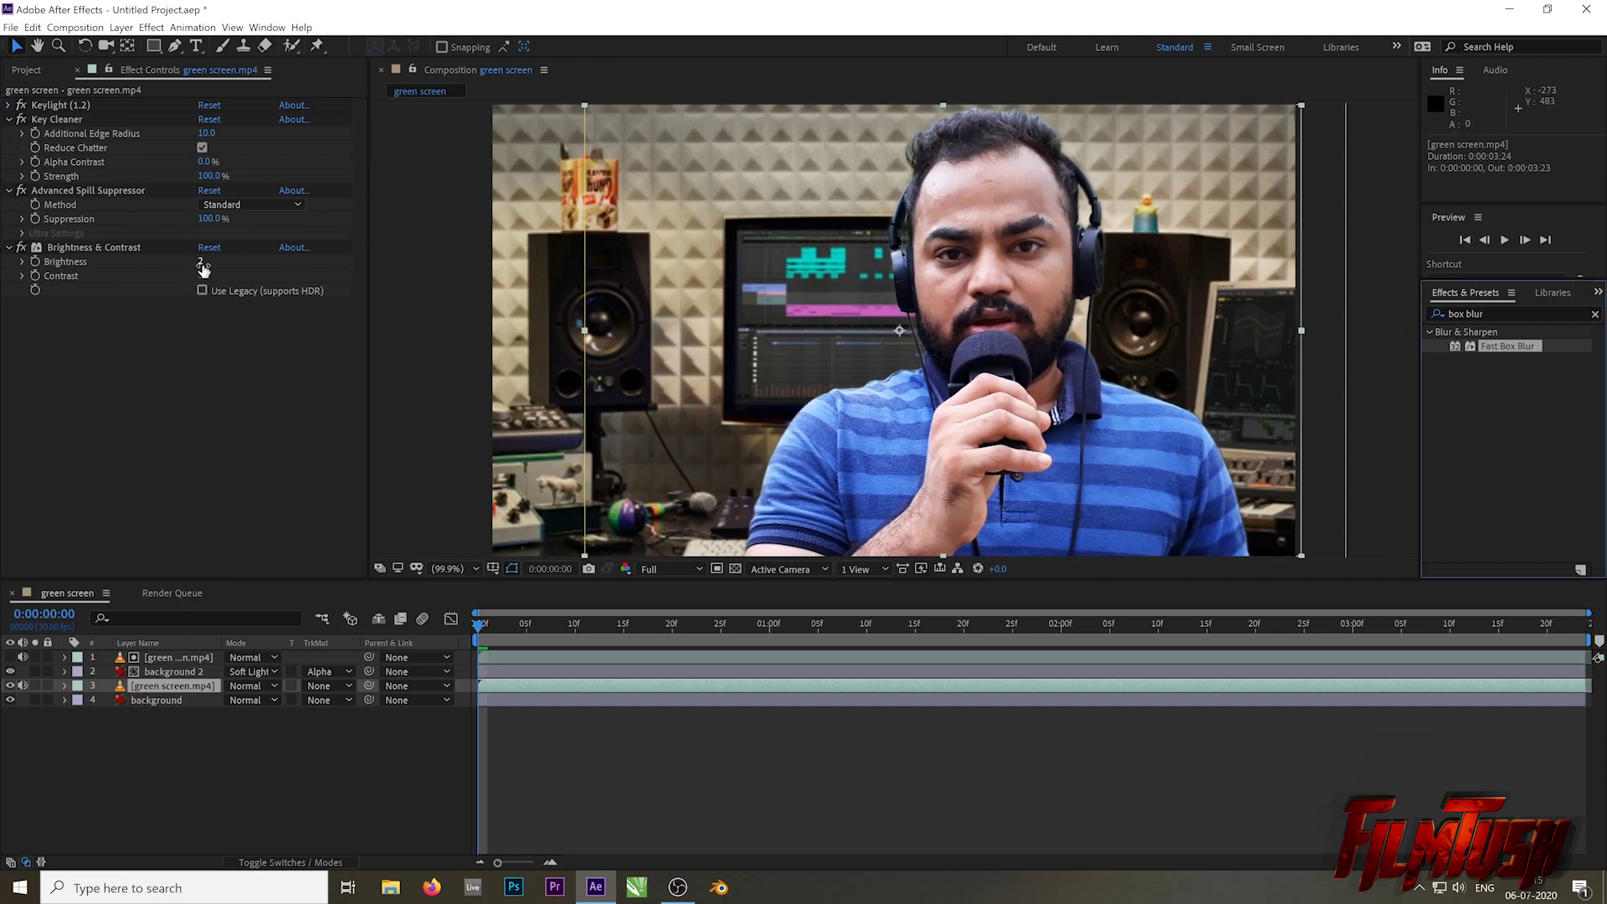
pyautogui.moveTo(203, 268); pyautogui.dragTo(201, 265)
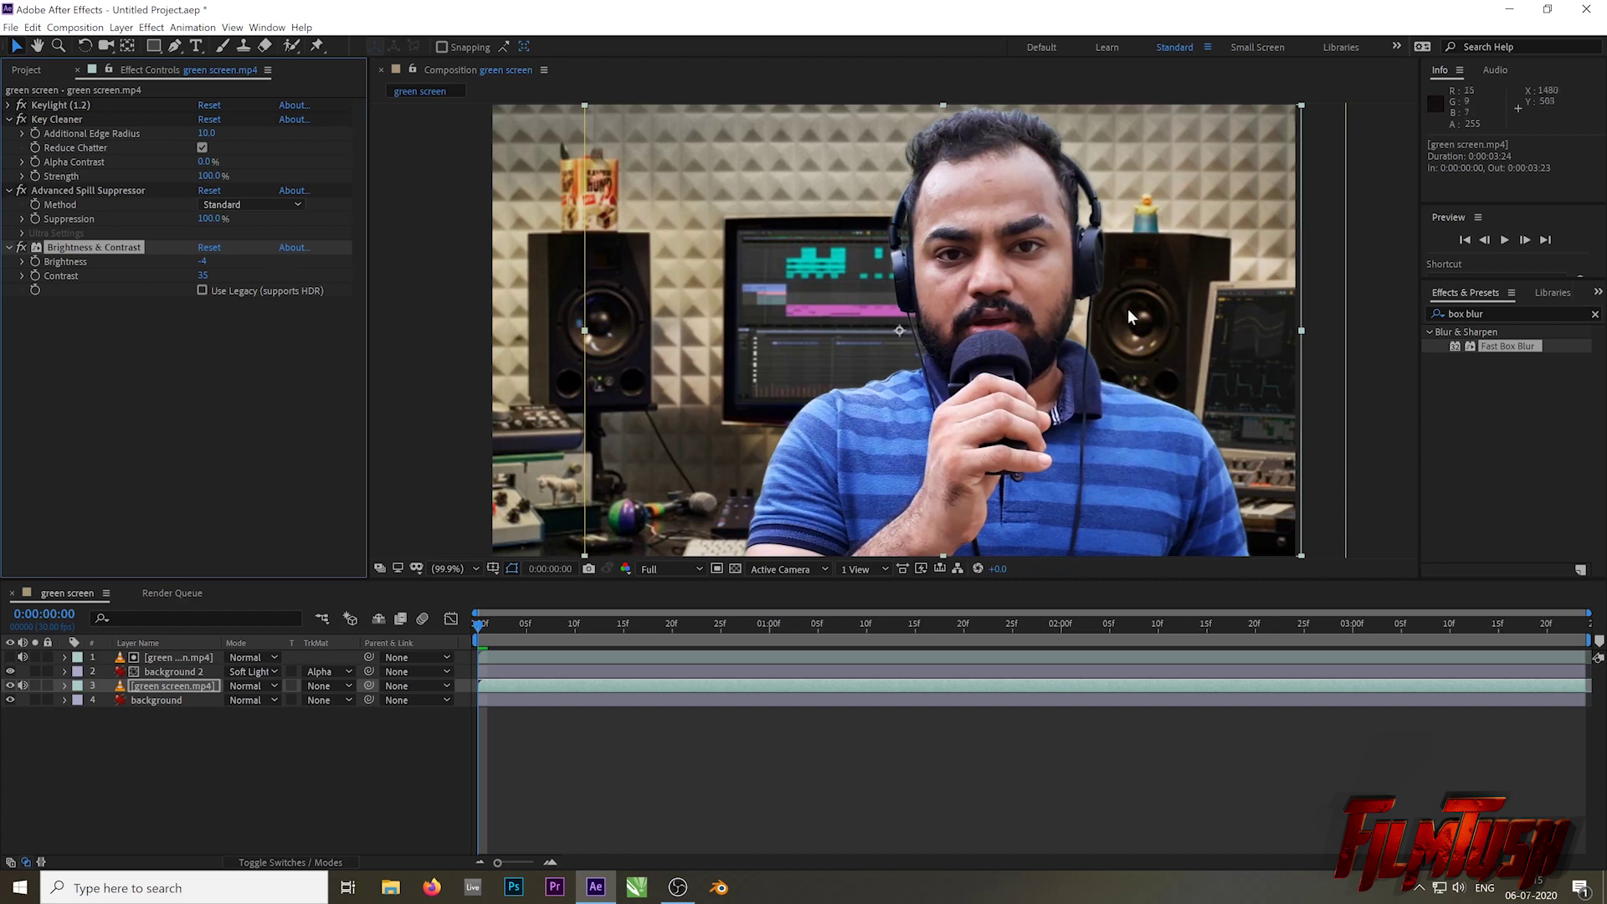
# Step: Review the whole composite at frames 24 and 7 of the timeline
pyautogui.scroll(-2, 1197, 254)
pyautogui.click(1127, 164)
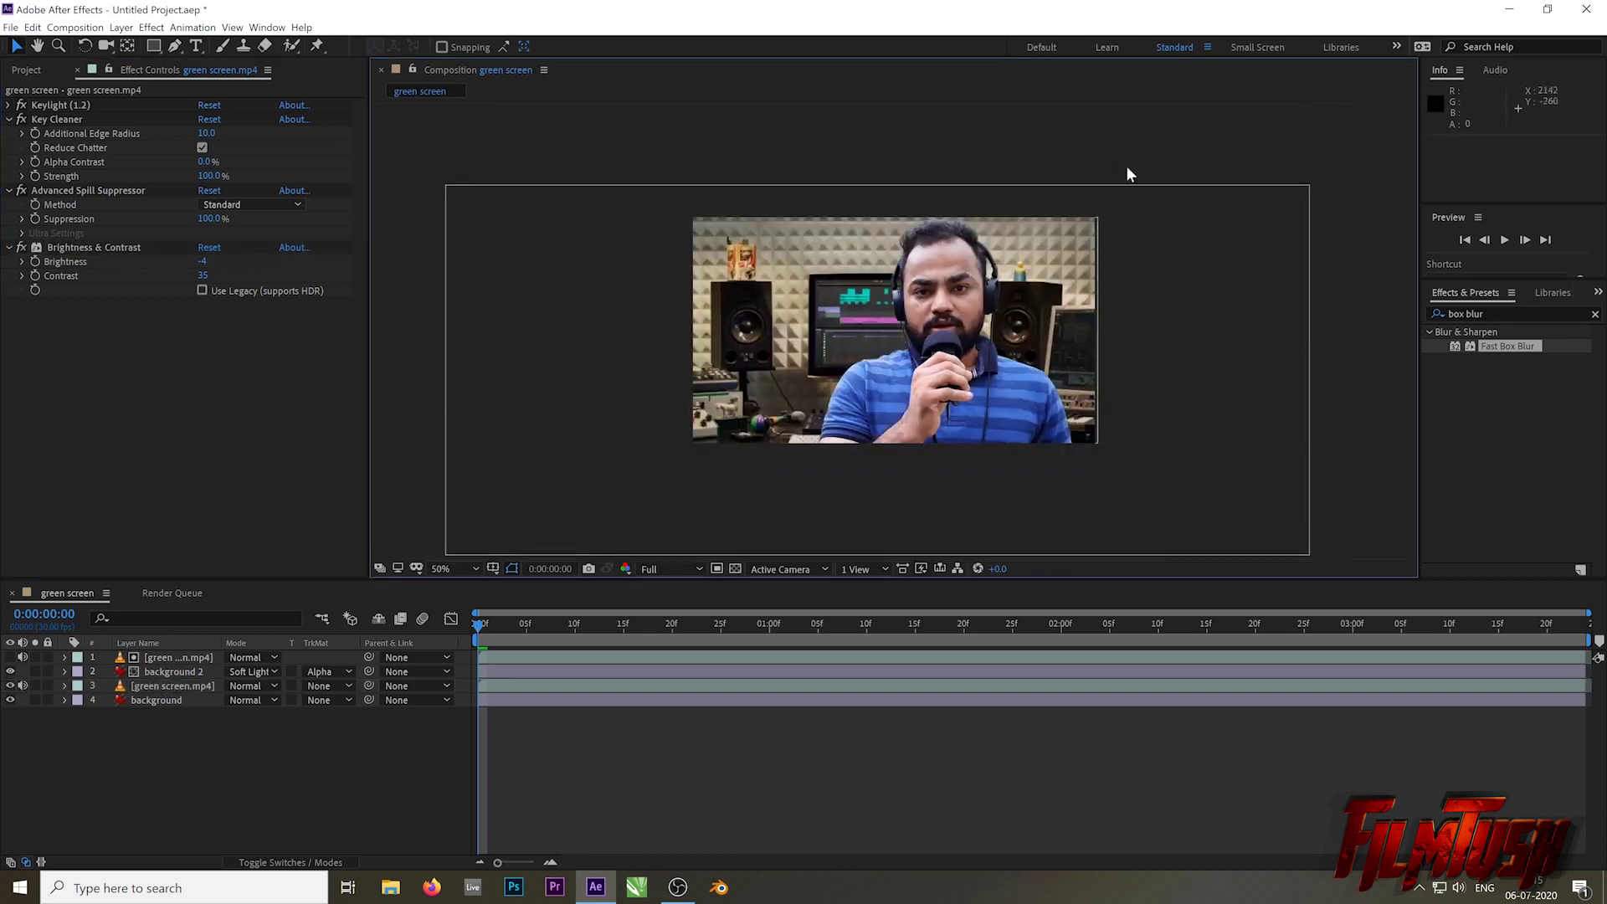
pyautogui.click(713, 635)
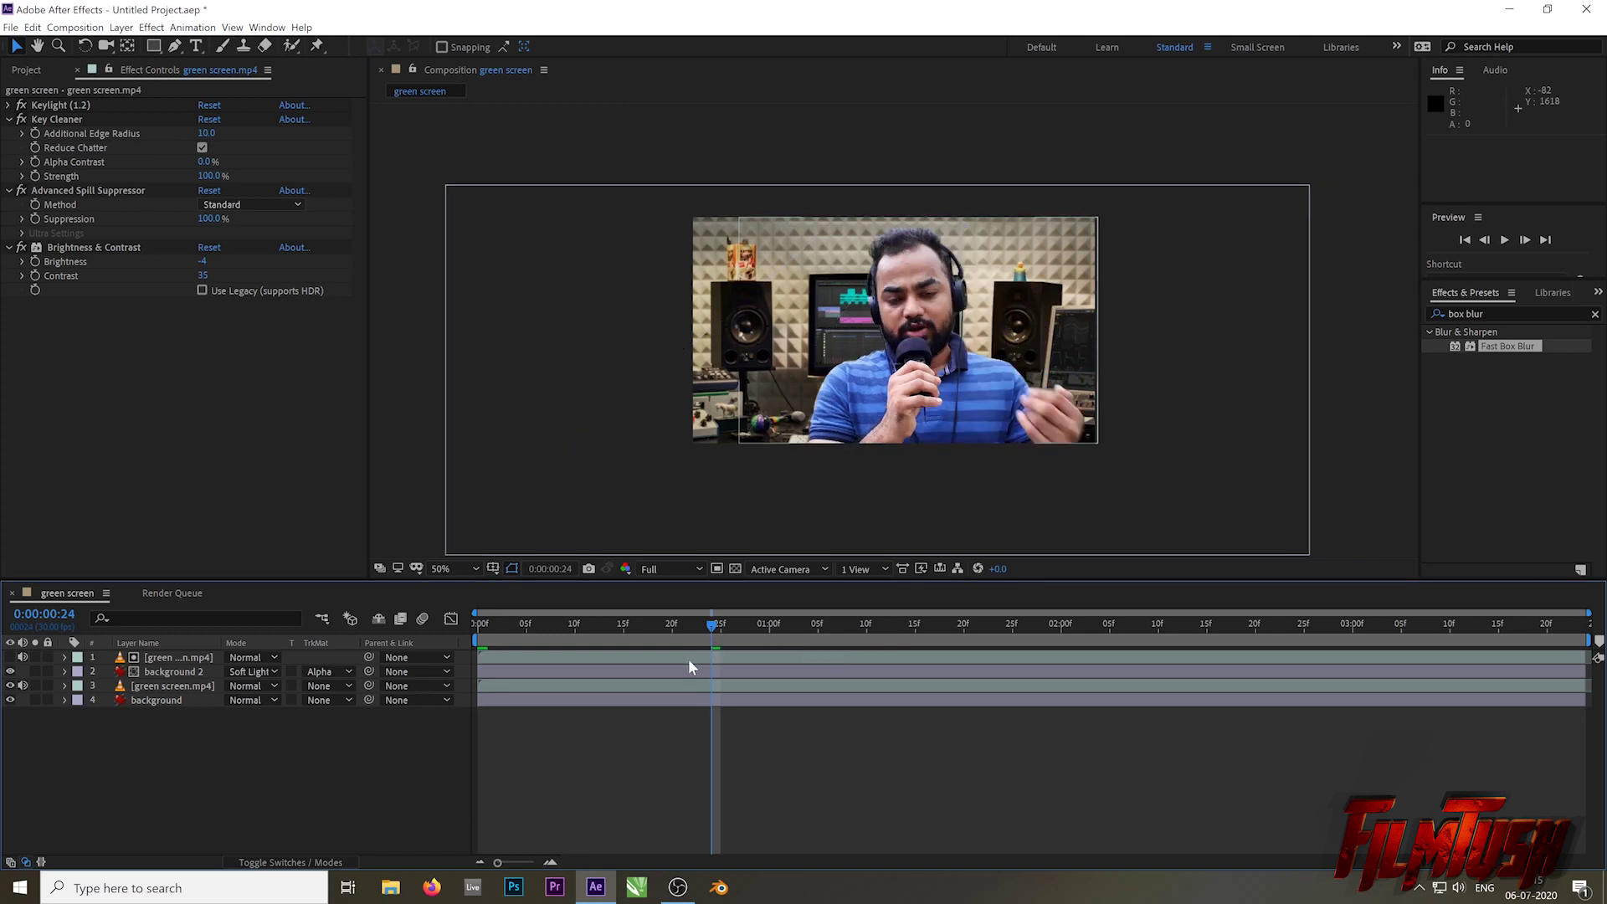
pyautogui.moveTo(713, 626); pyautogui.dragTo(549, 636)
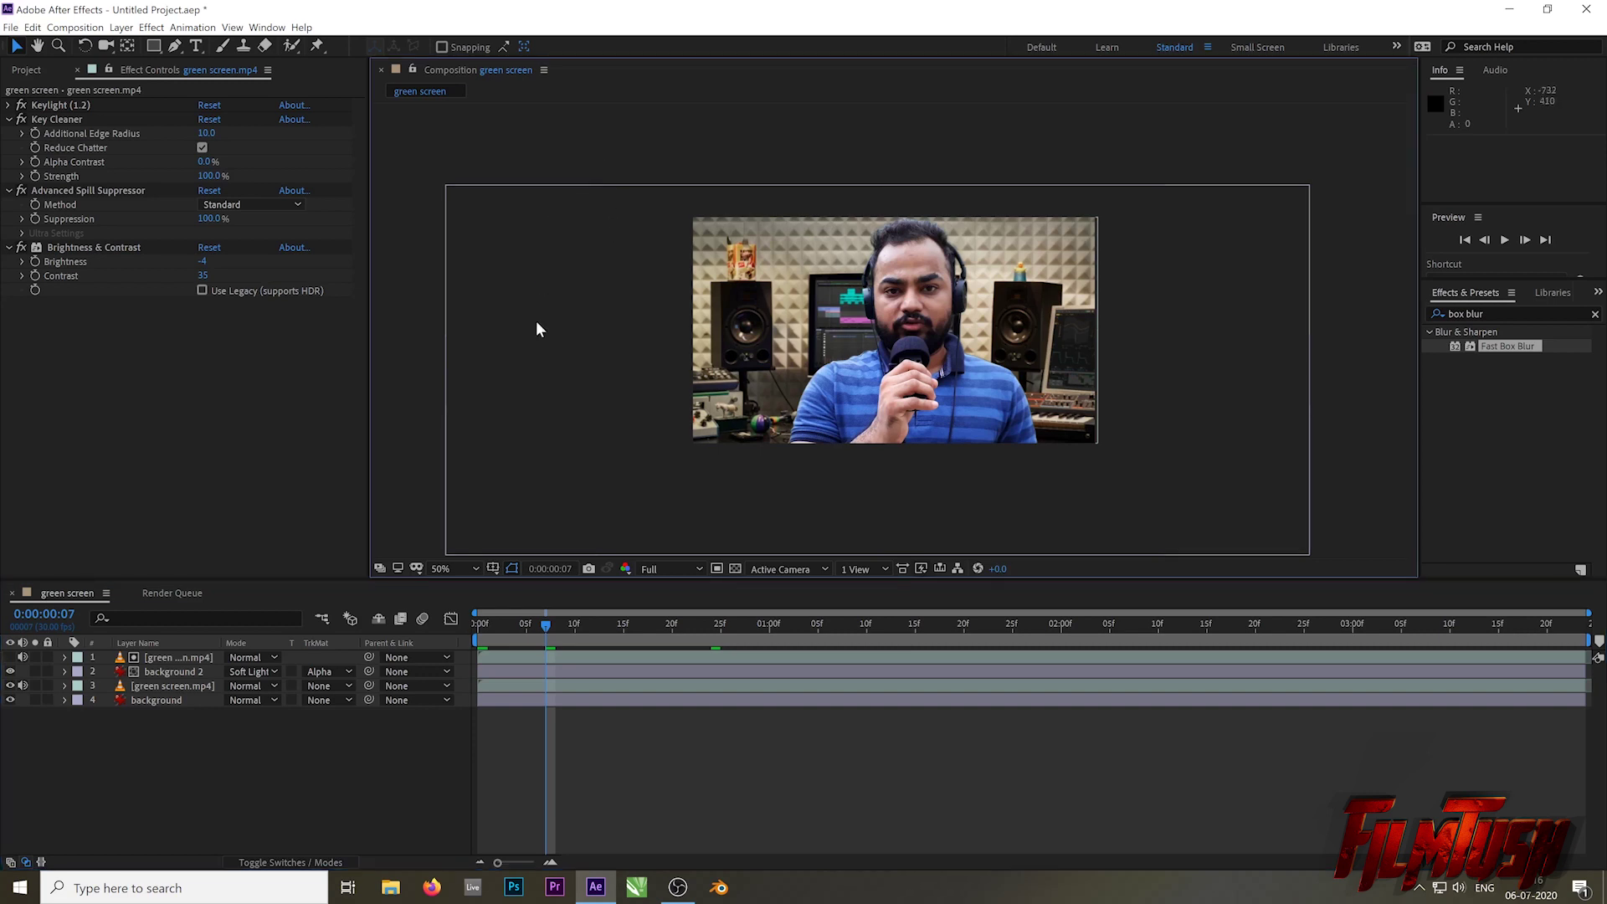
# Step: Find the Camera Lens Blur effect and apply it to the bottom background layer
pyautogui.click(186, 702)
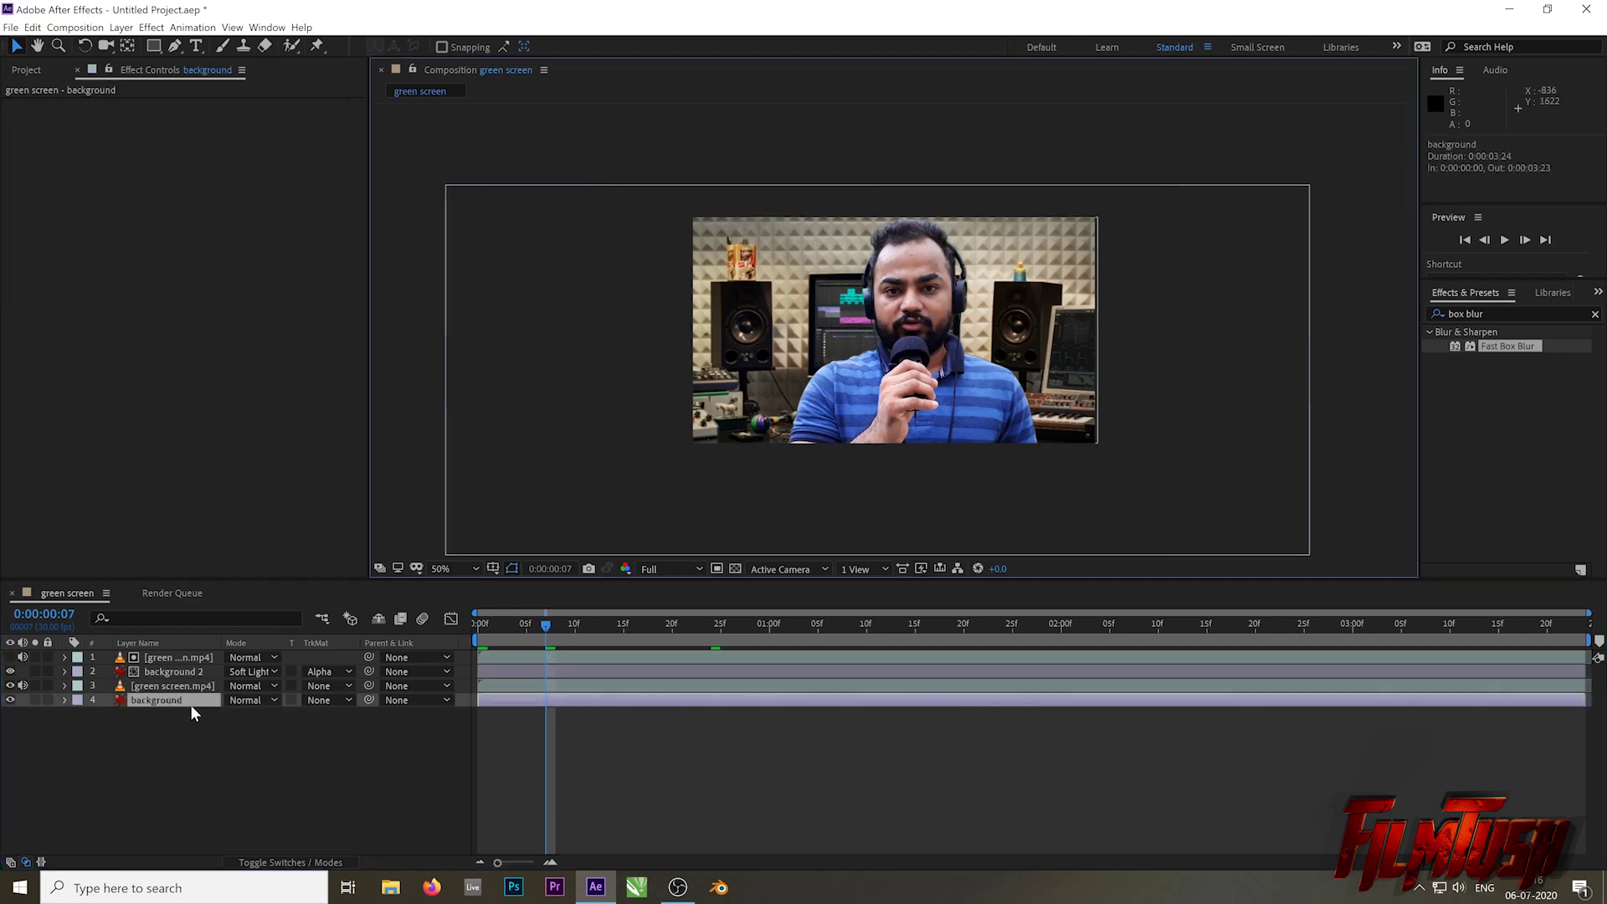
pyautogui.click(1511, 316)
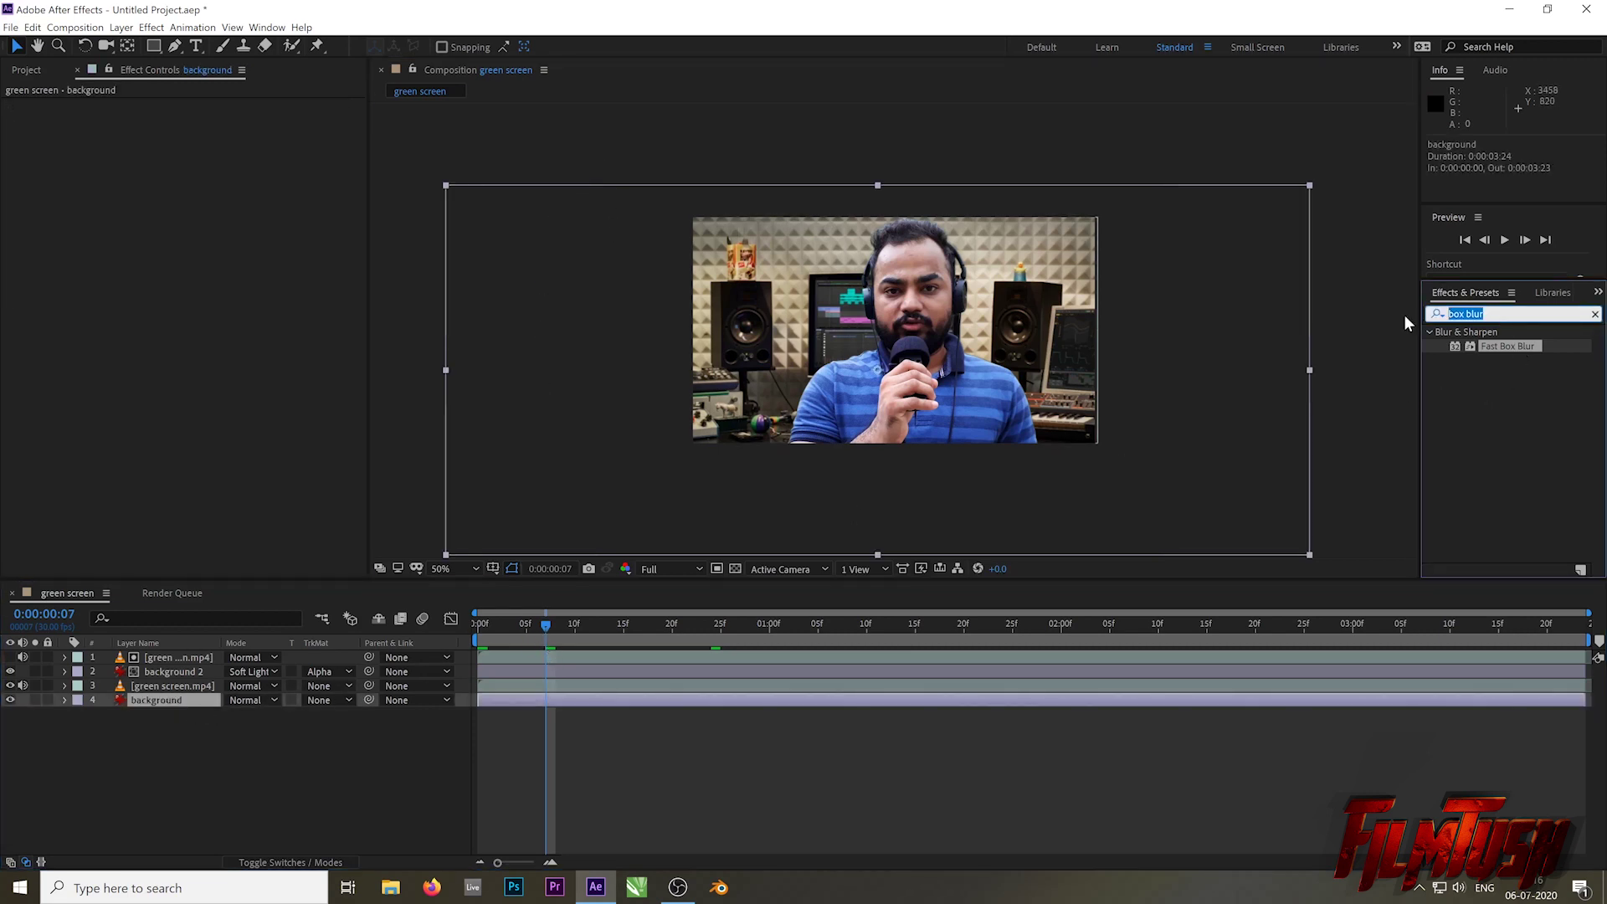
pyautogui.write('came')
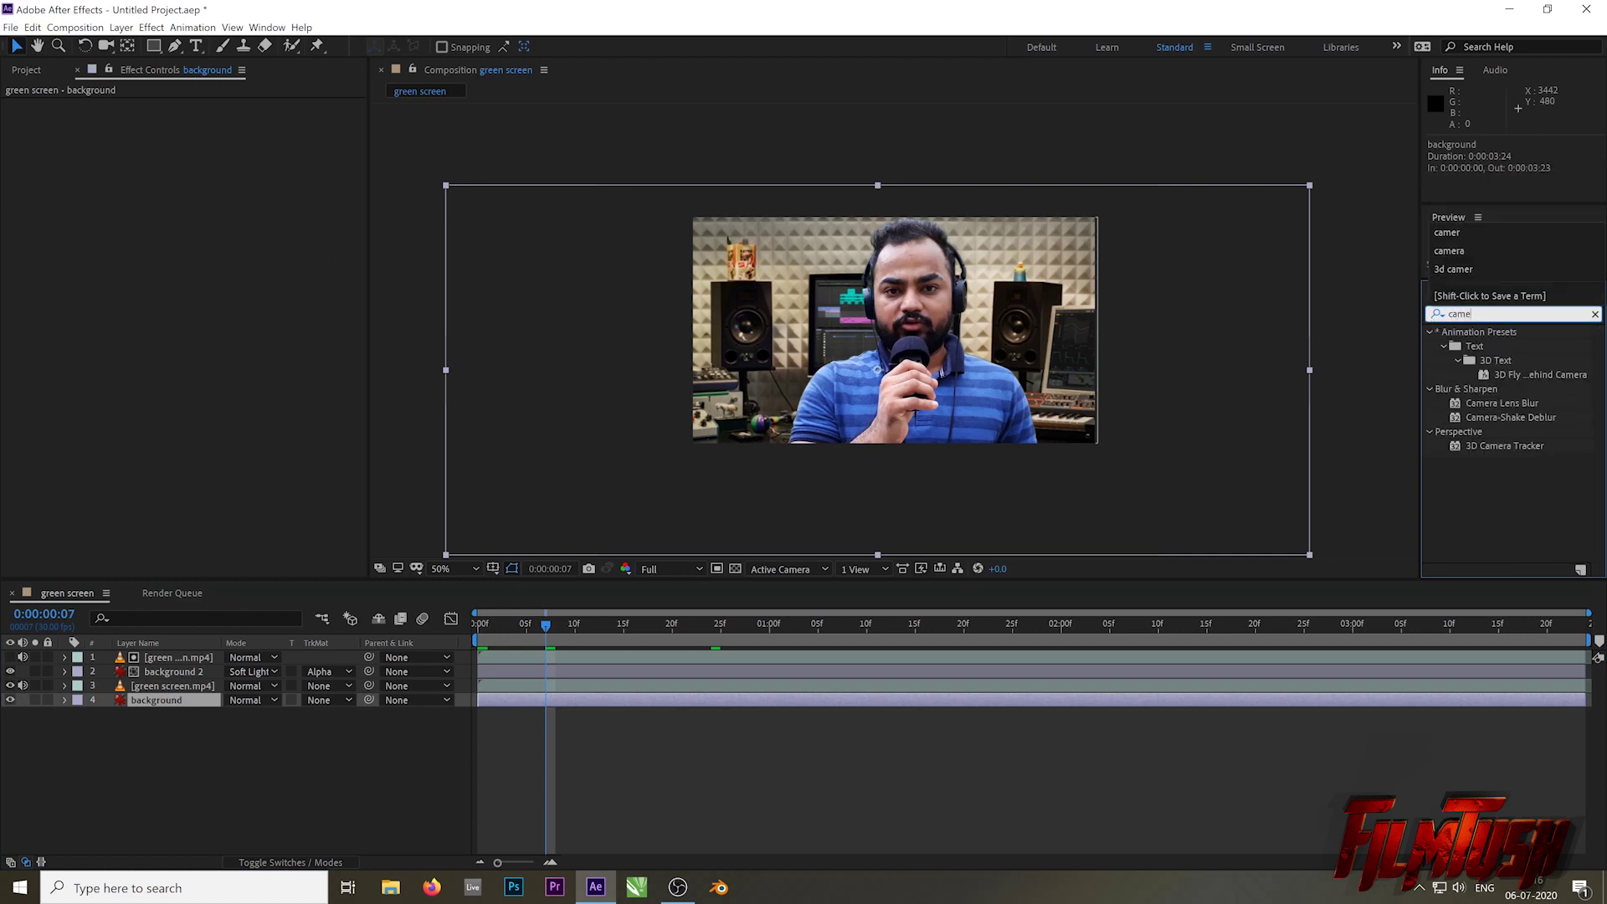
pyautogui.write('ra')
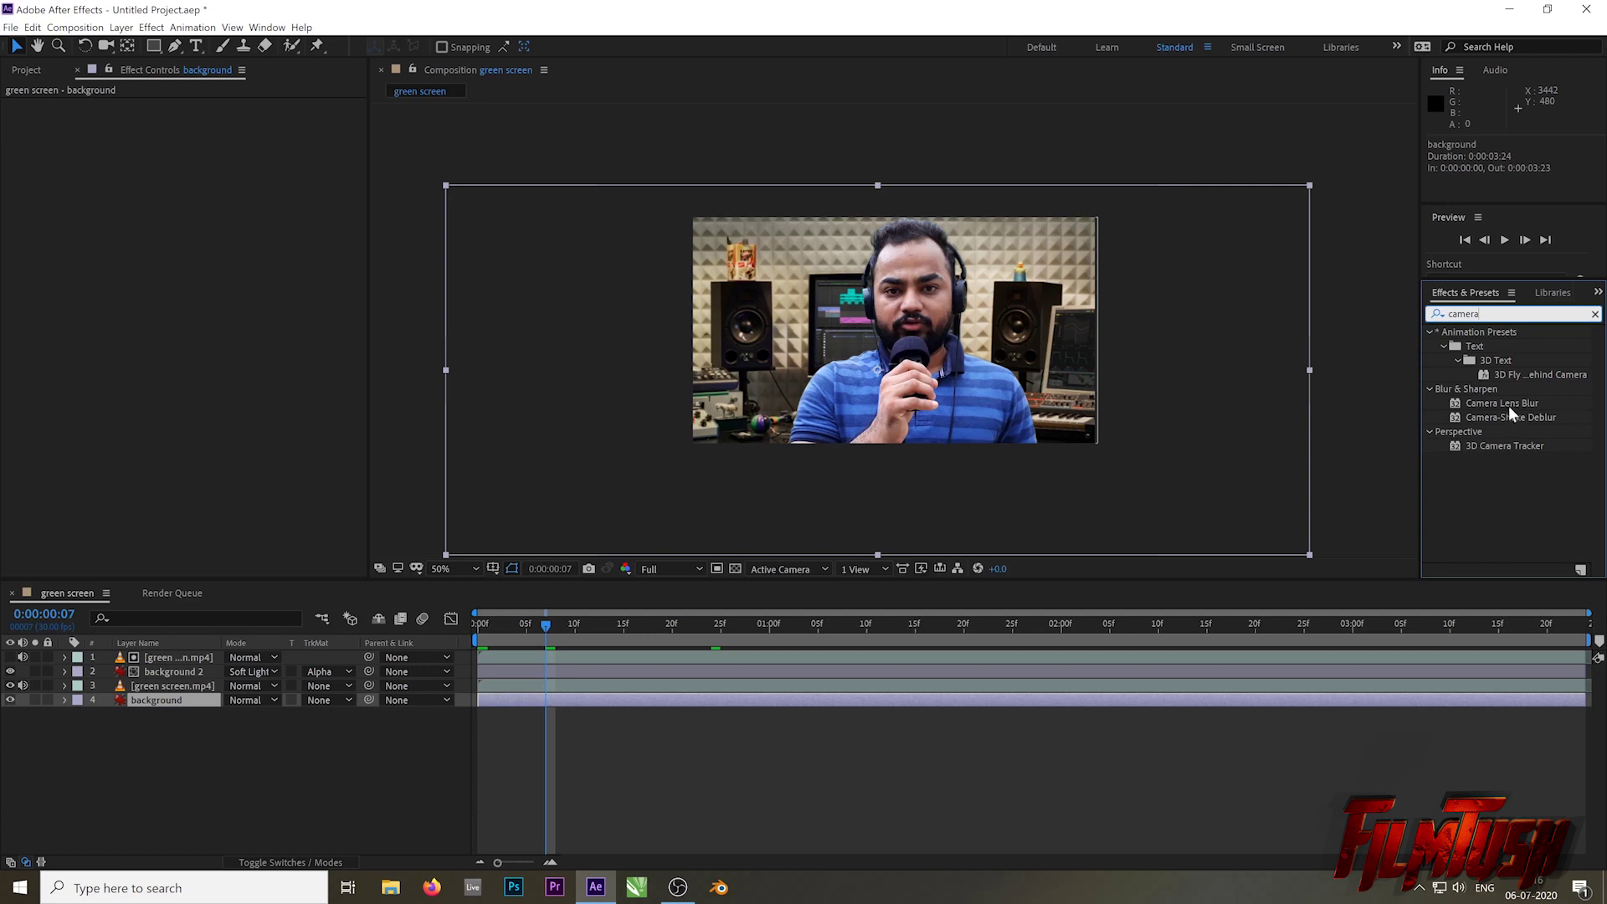
pyautogui.click(1508, 404)
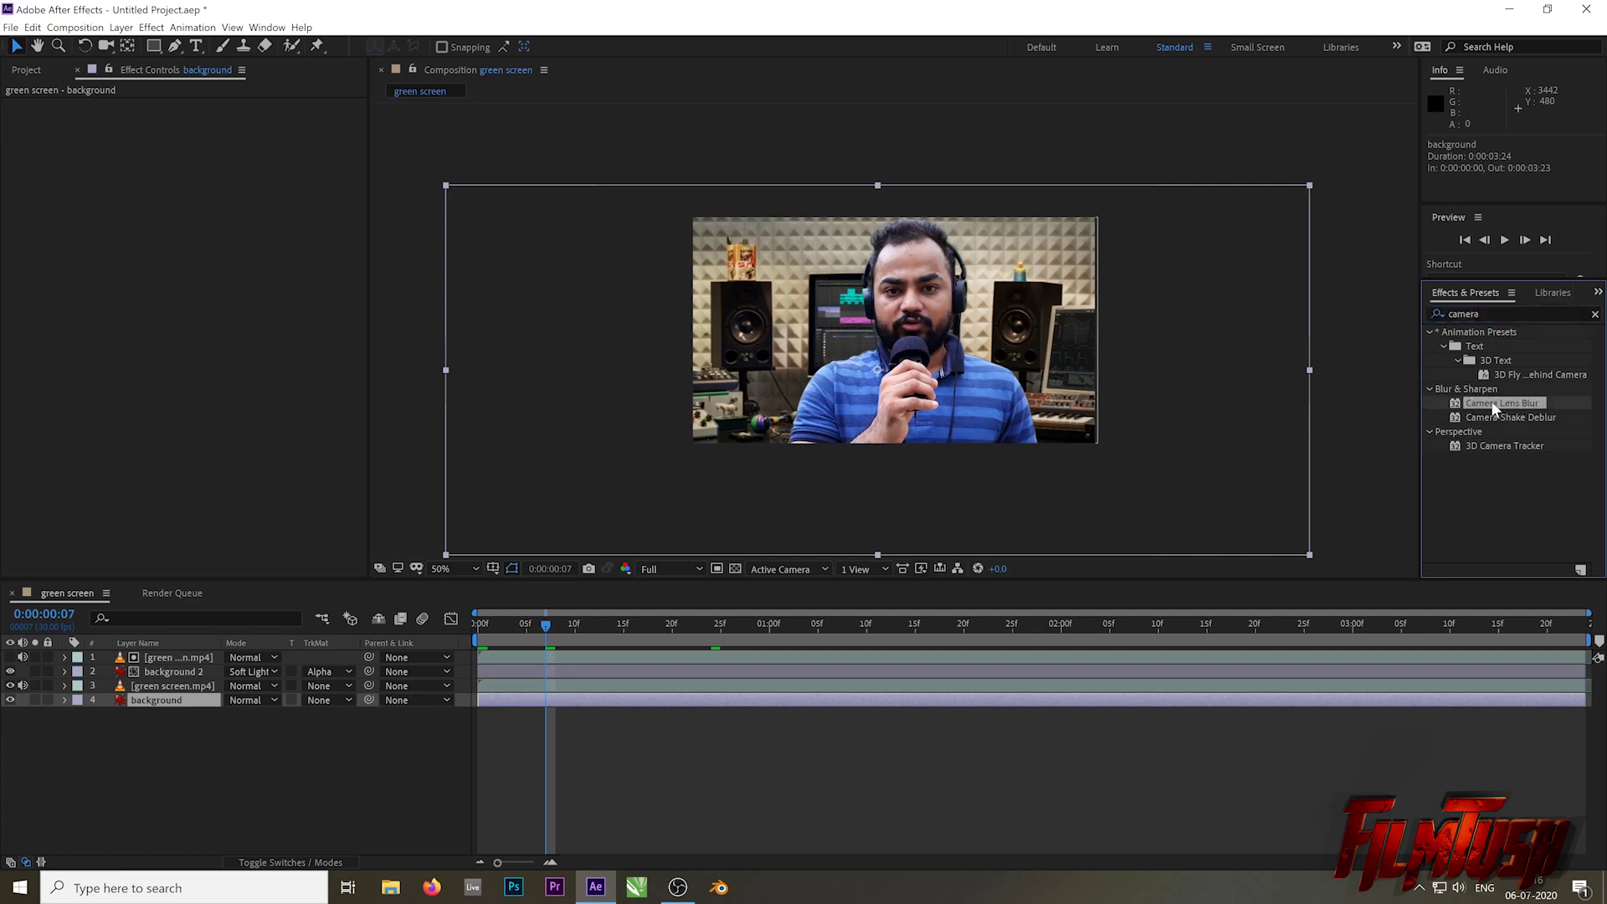
pyautogui.moveTo(1537, 408); pyautogui.dragTo(212, 696)
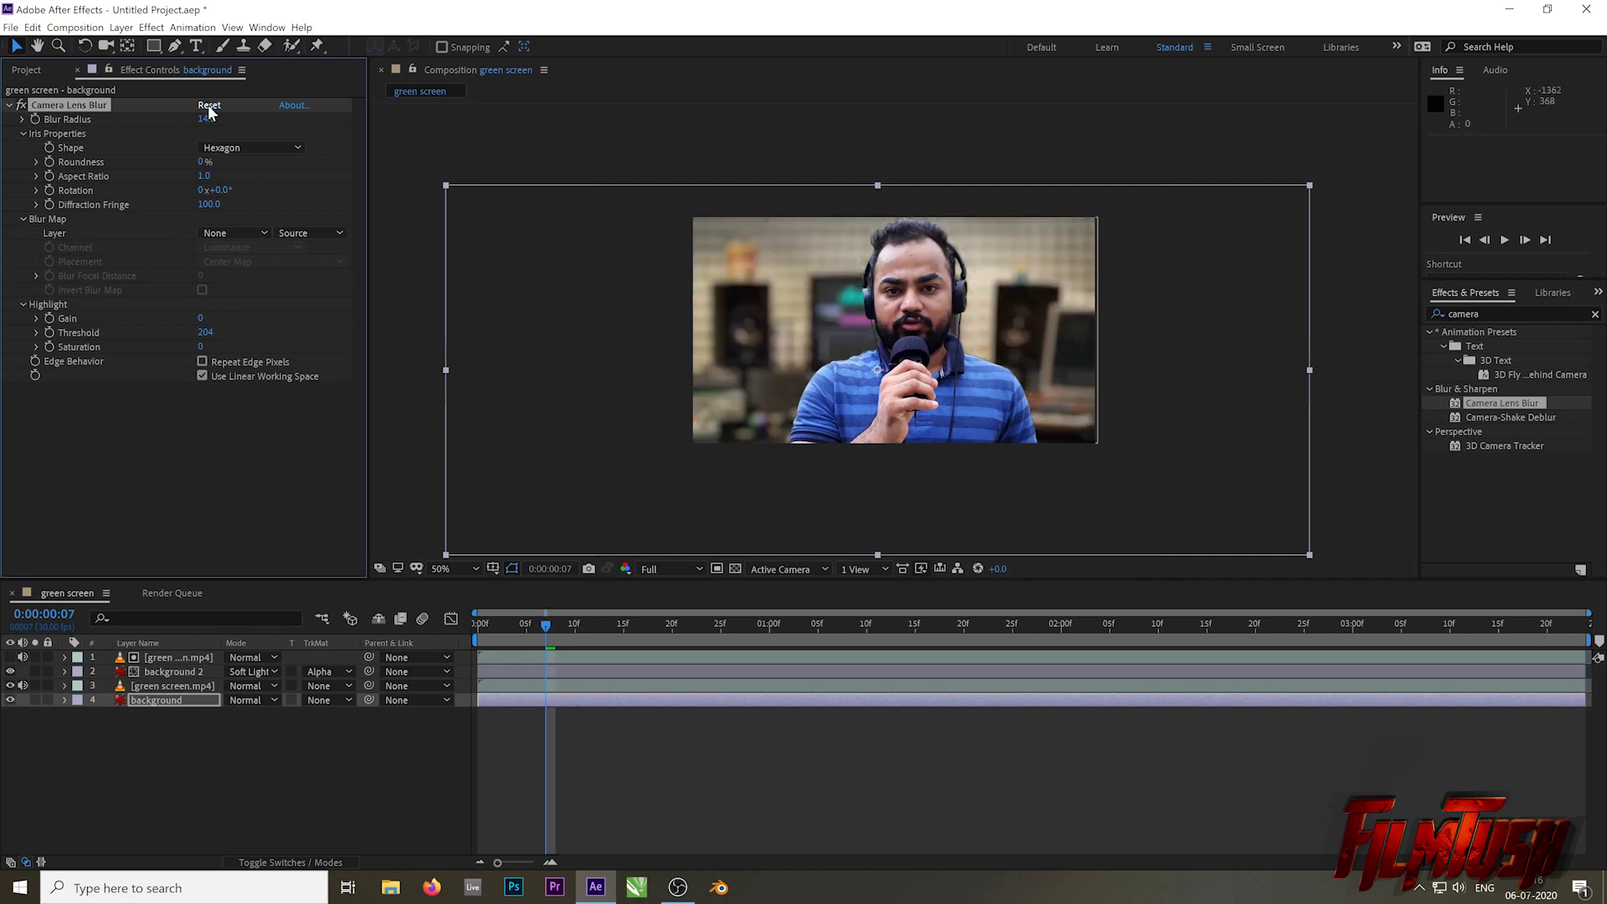
# Step: Try a Camera Lens Blur radius of 12 on the background layer and inspect the composite at 100%
pyautogui.moveTo(205, 118)
pyautogui.mouseDown()
pyautogui.moveTo(216, 142)
pyautogui.moveTo(214, 125)
pyautogui.mouseUp()
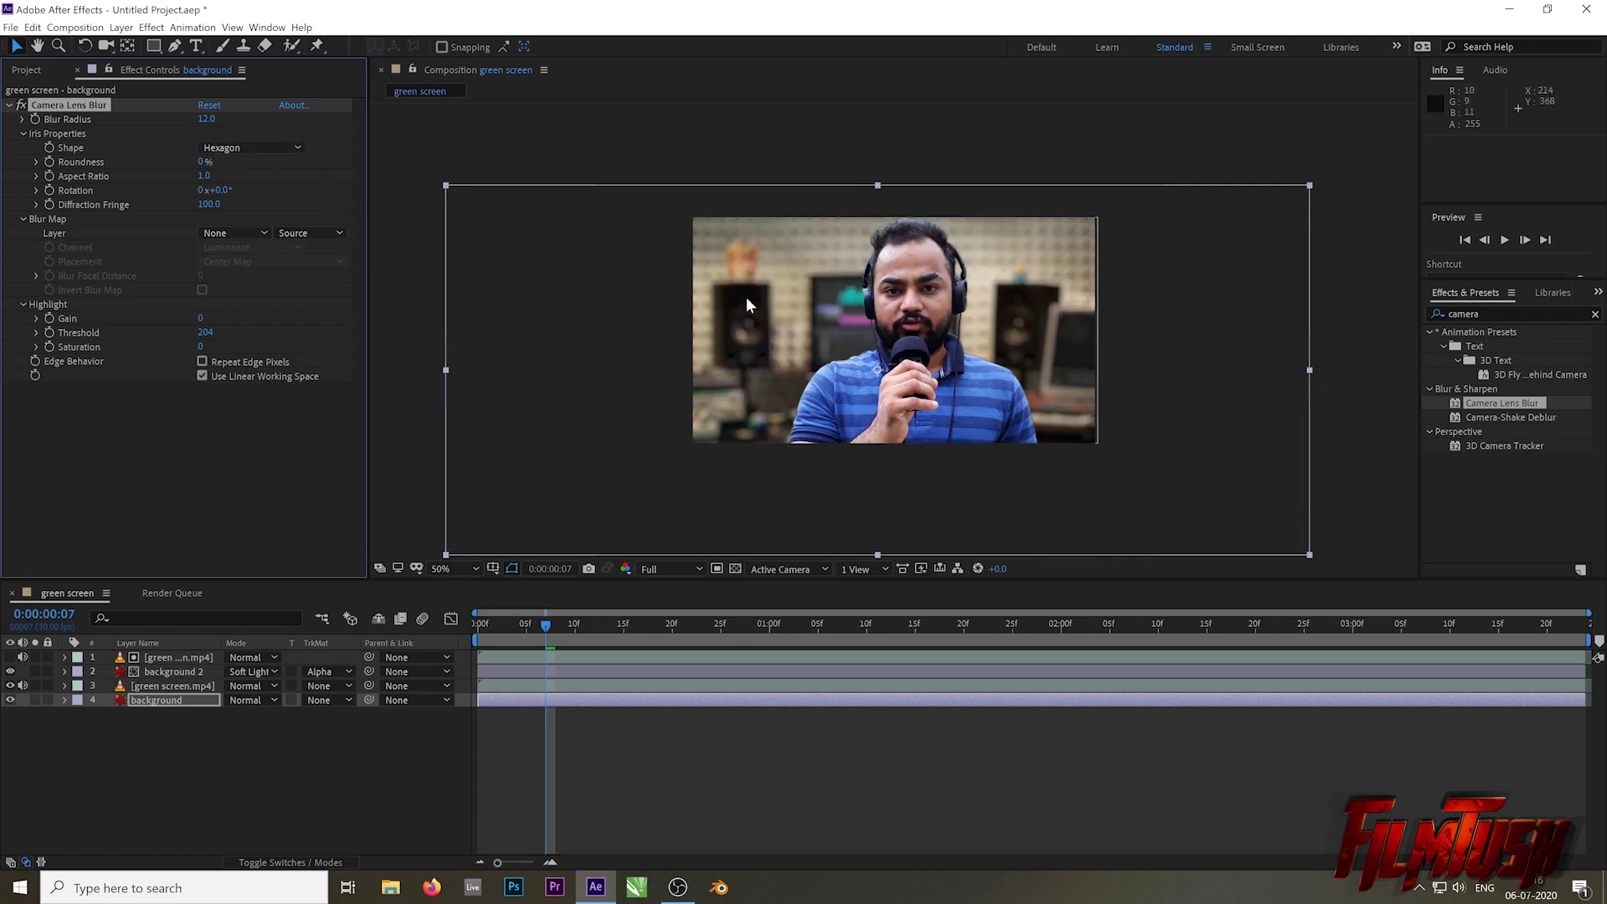
pyautogui.click(896, 170)
pyautogui.press('/')
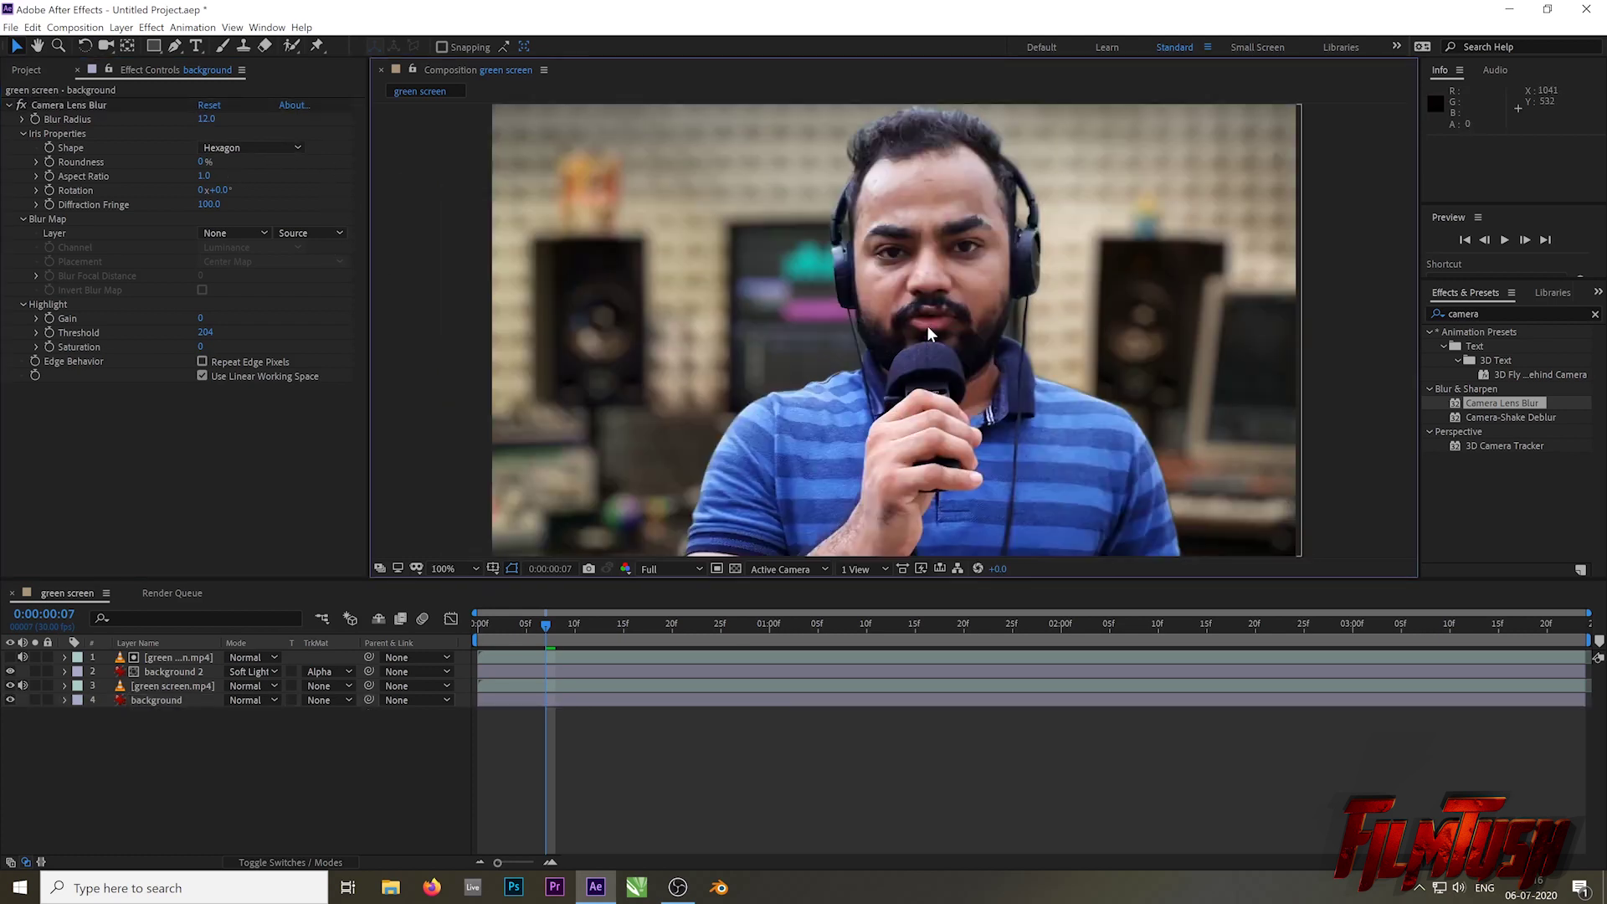
pyautogui.press(',')
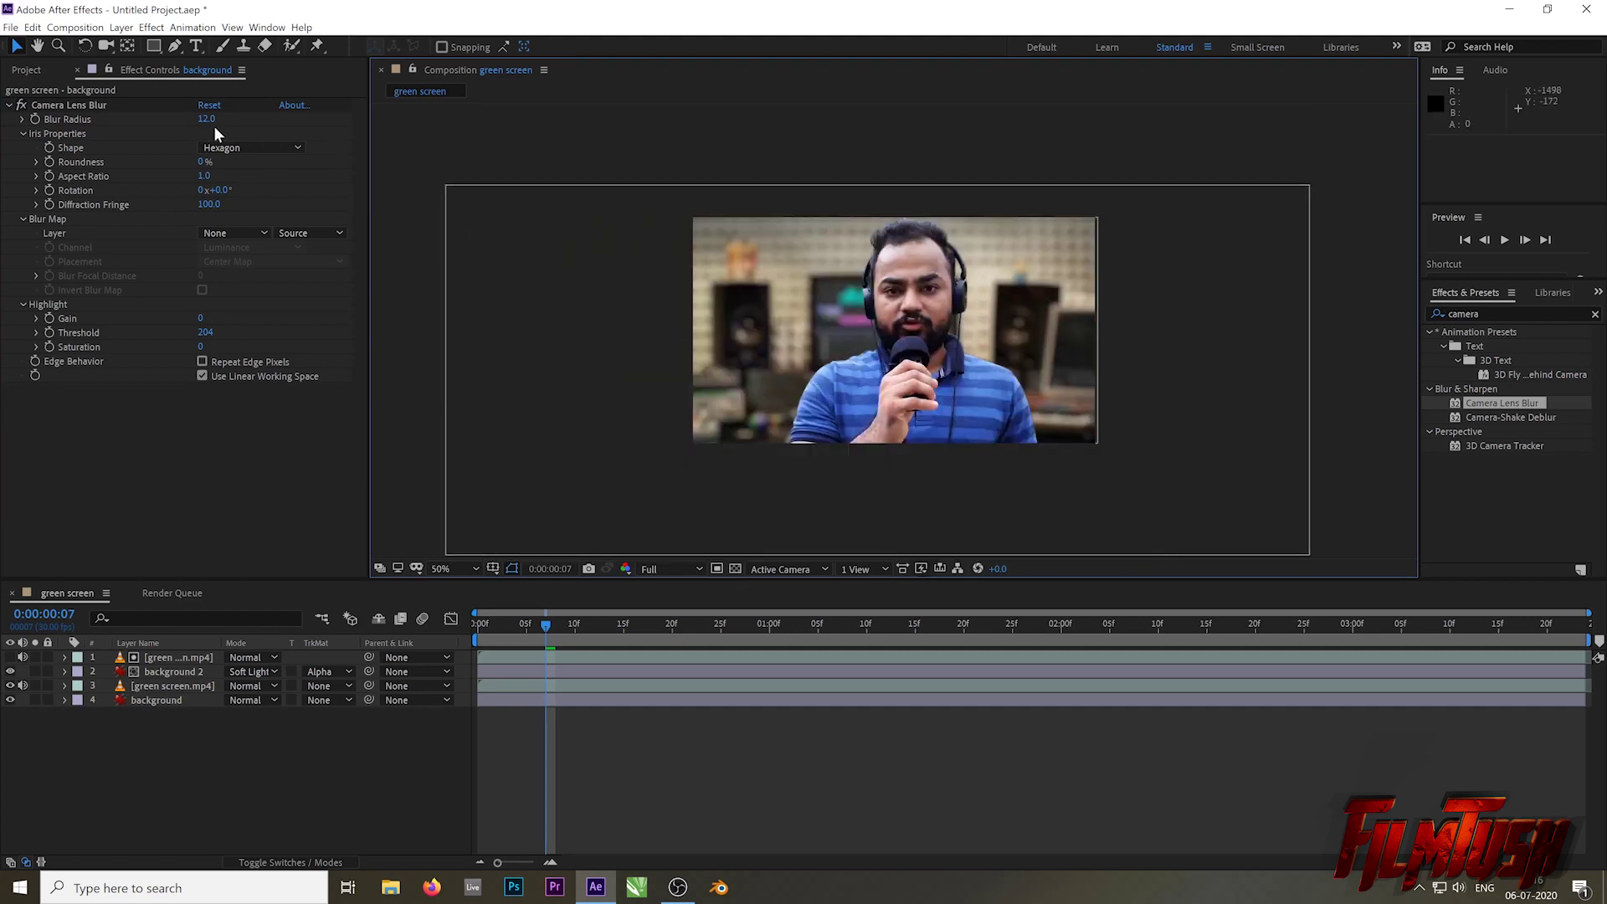
# Step: Set the background layer's Camera Lens Blur radius to 10 and check the composite at 100%
pyautogui.click(202, 119)
pyautogui.write('10')
pyautogui.press('Return')
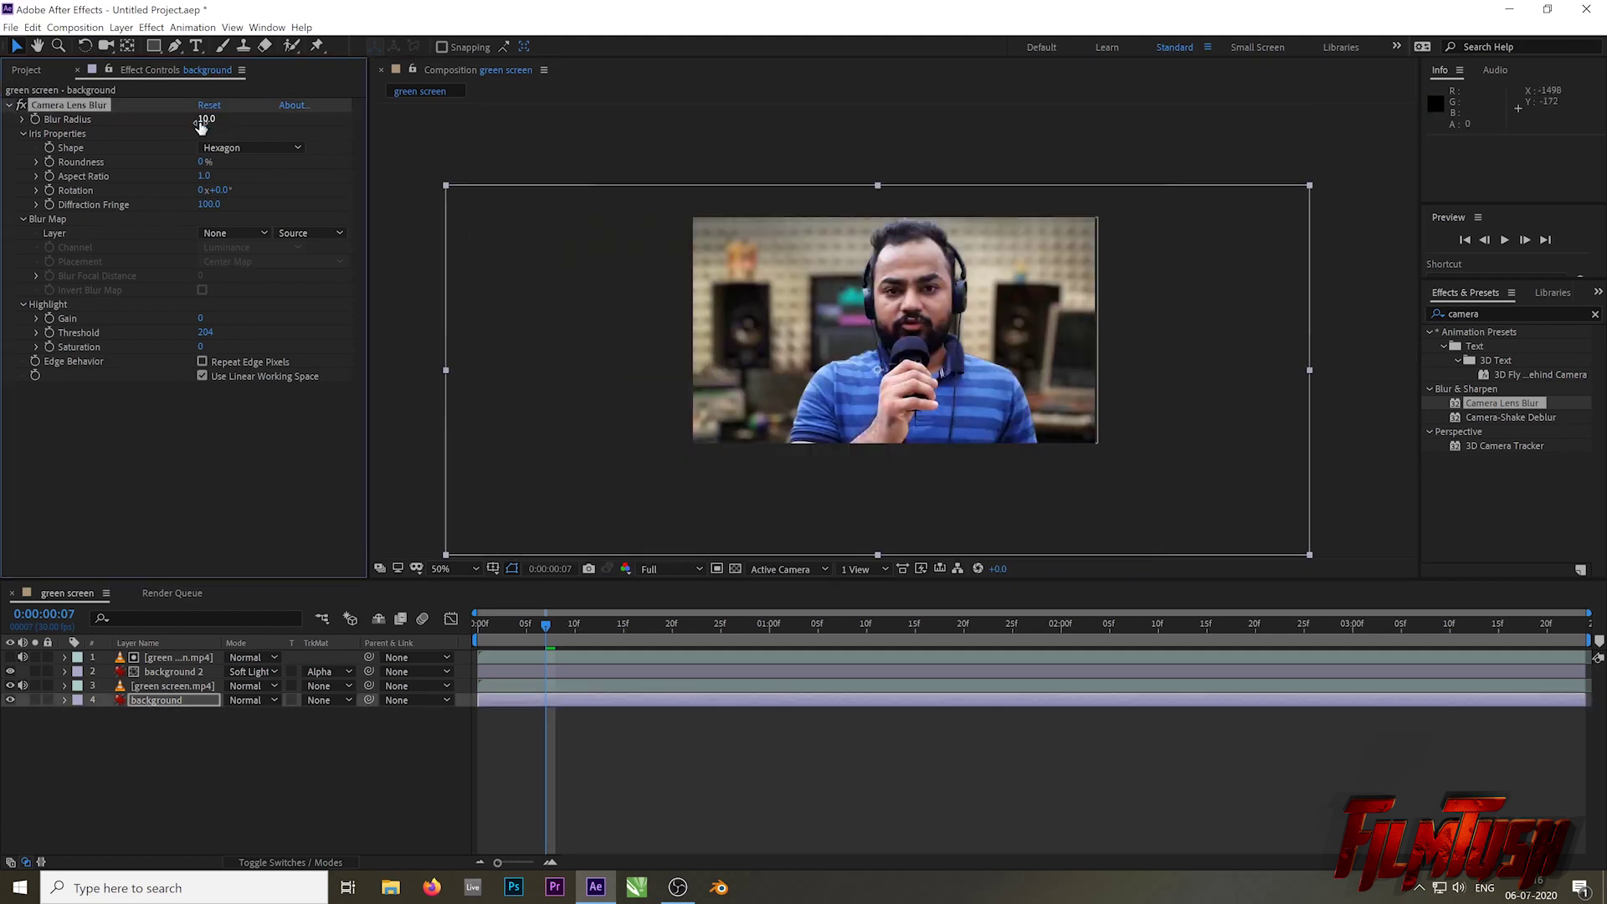
pyautogui.click(914, 182)
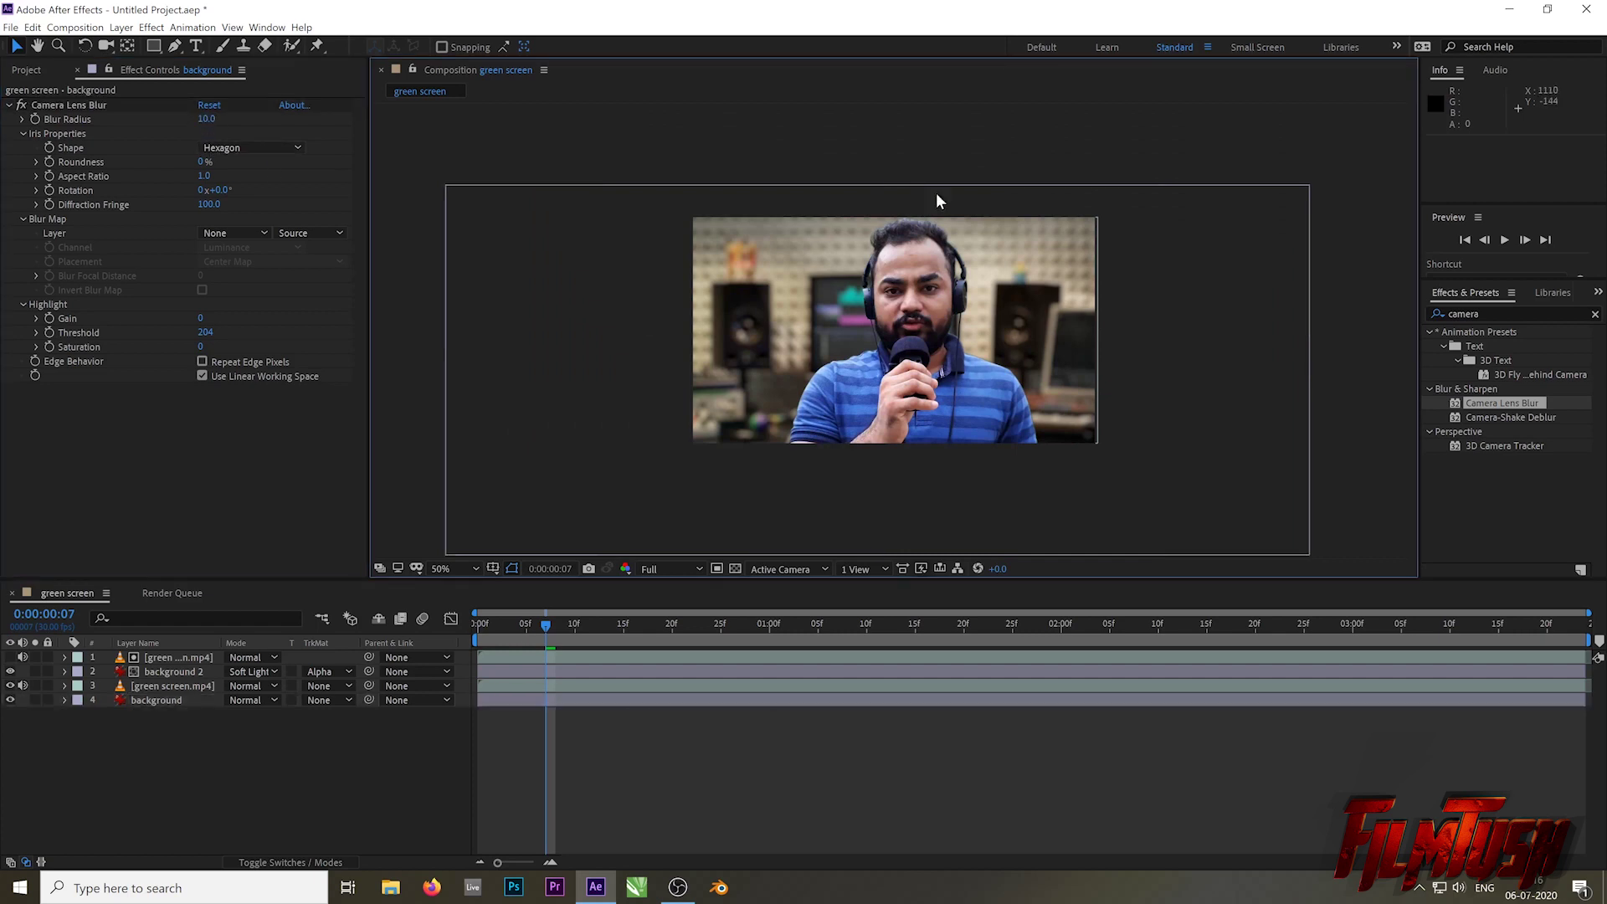
pyautogui.press('/')
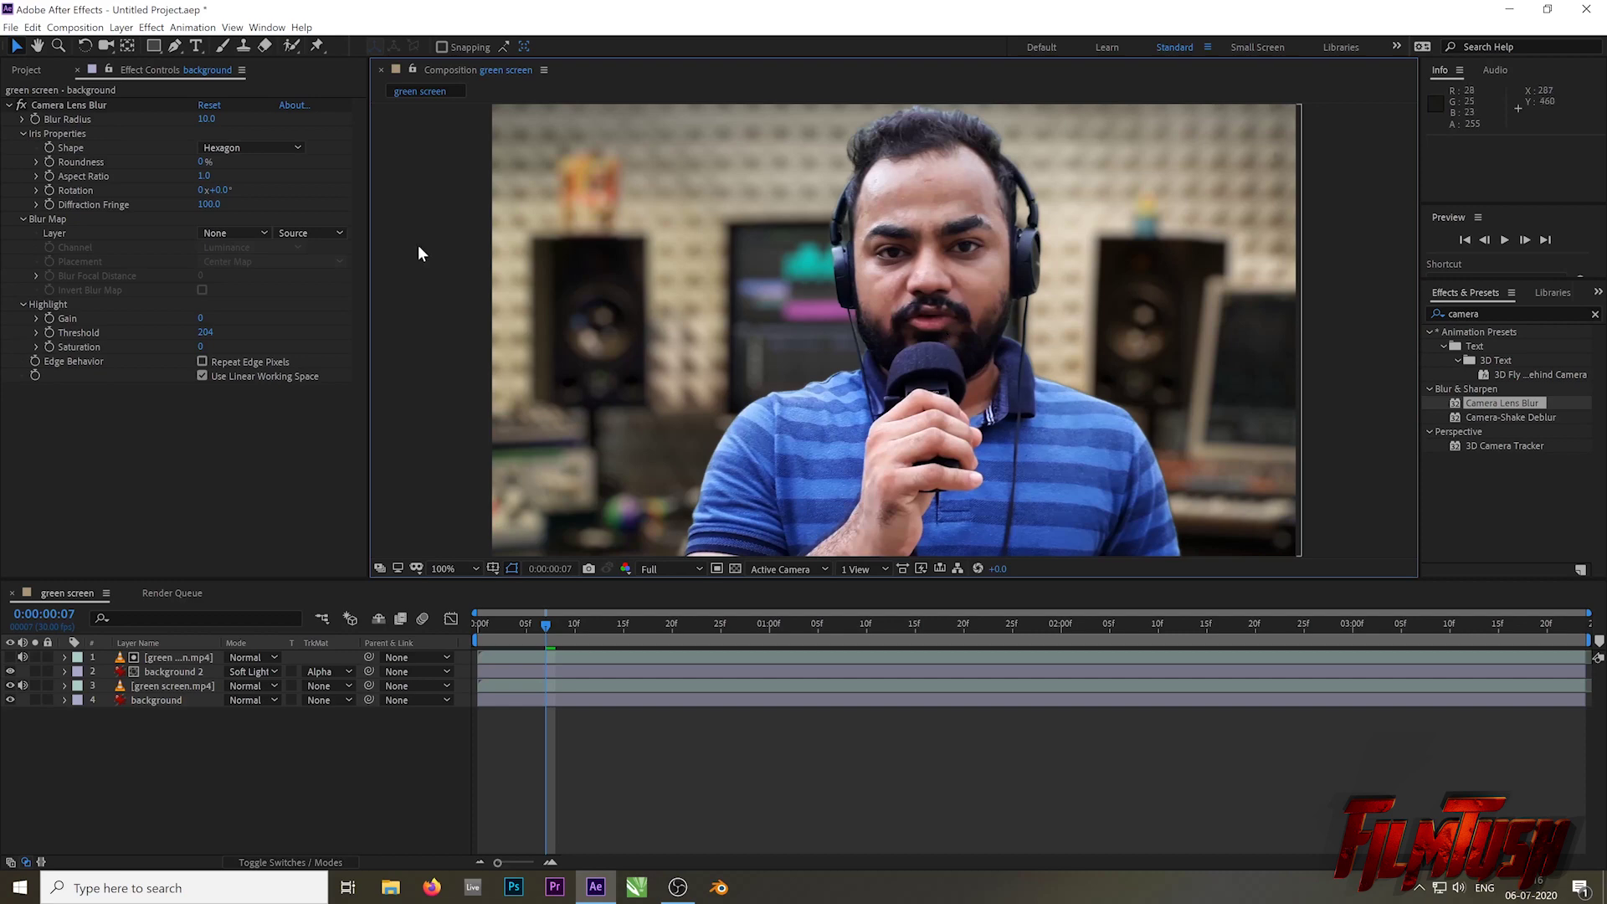
# Step: Render the green screen composition through the render queue to green screen_1.avi on the Desktop
pyautogui.click(12, 30)
pyautogui.moveTo(82, 35)
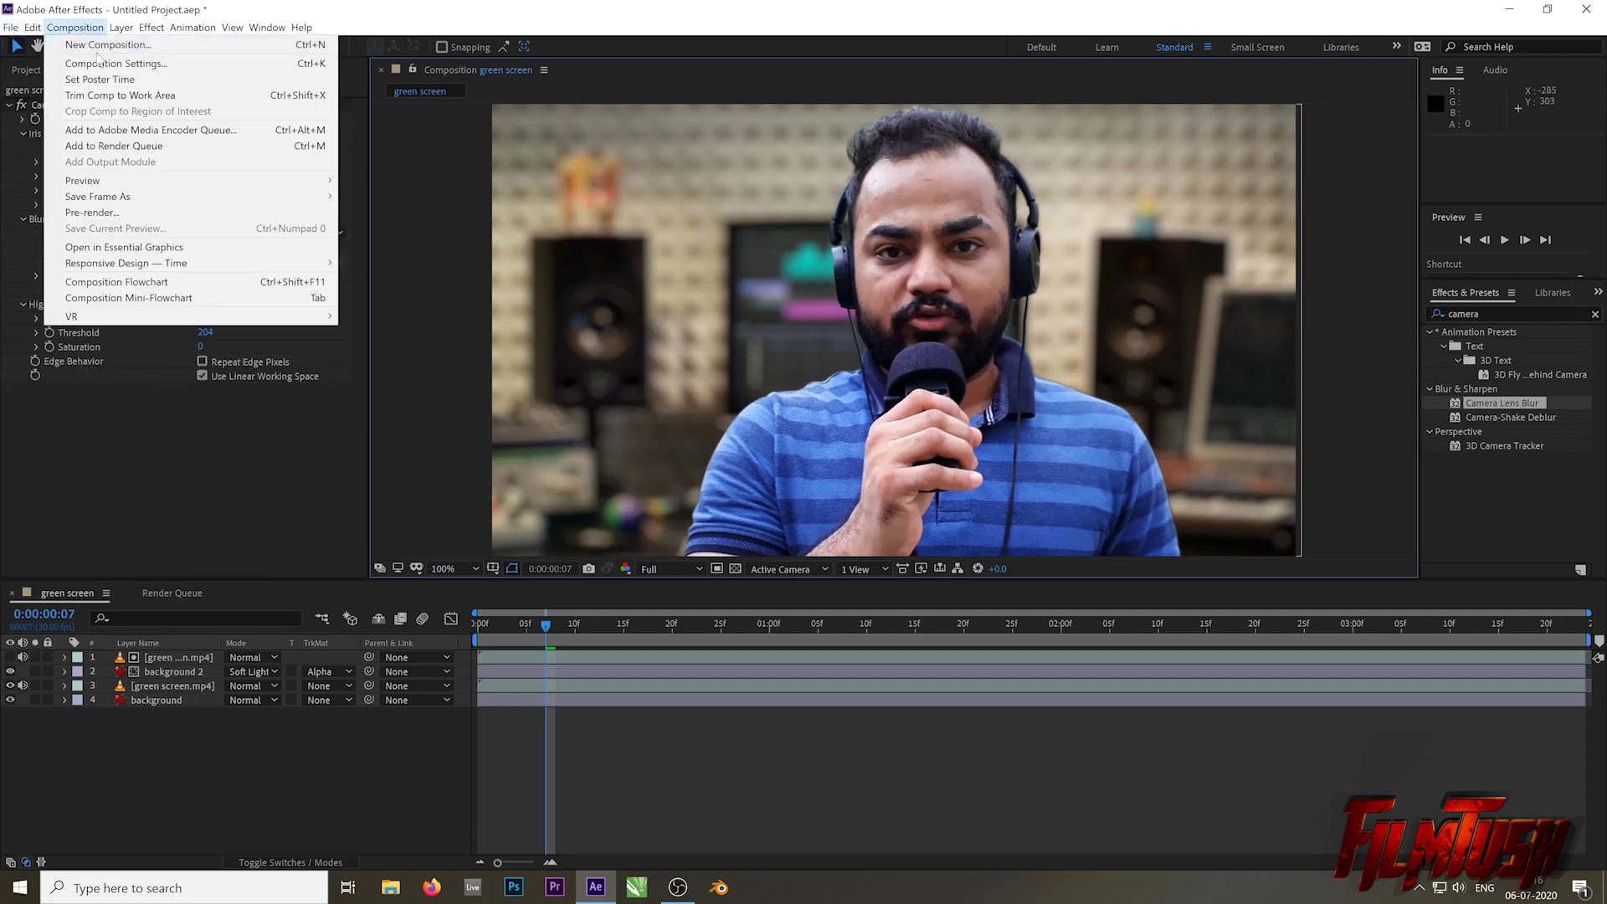
pyautogui.click(122, 147)
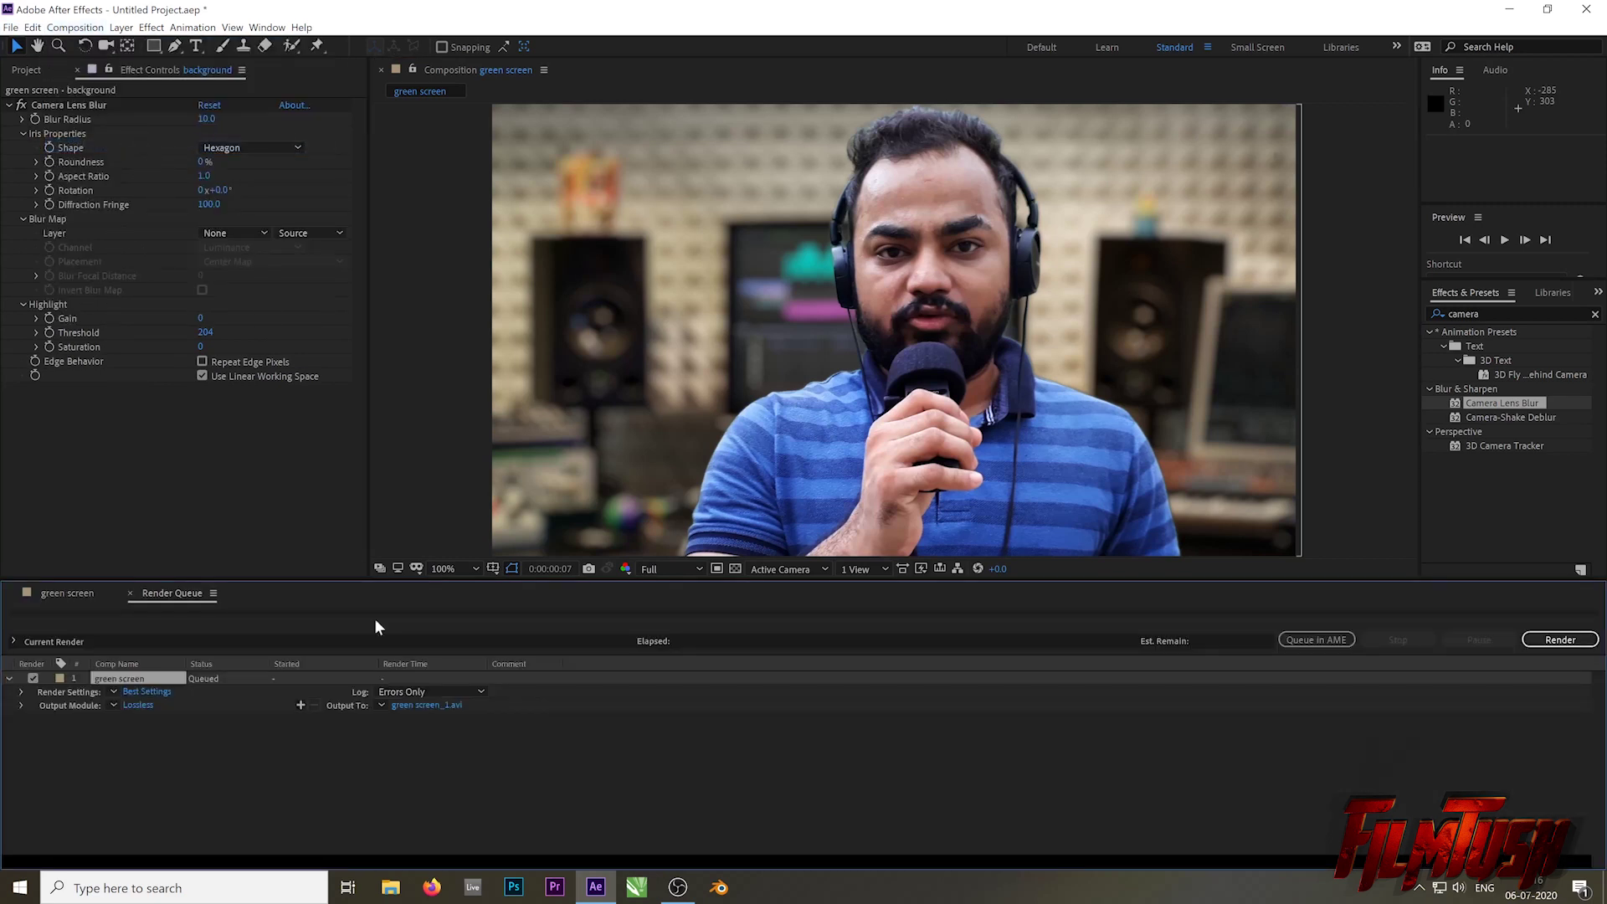
pyautogui.click(419, 703)
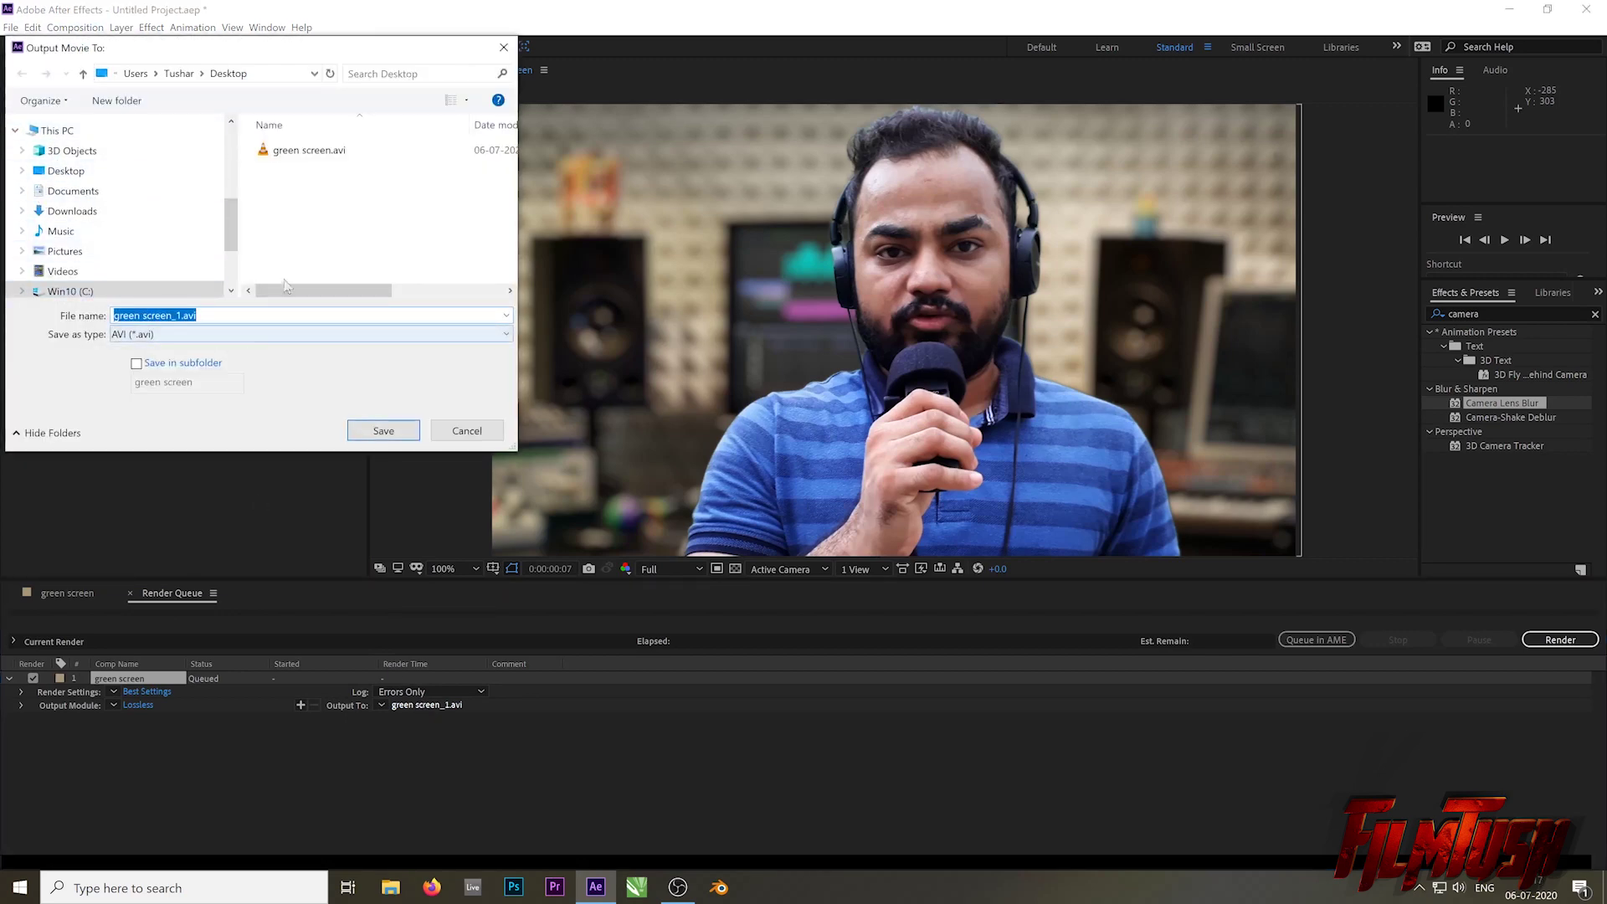
pyautogui.click(398, 430)
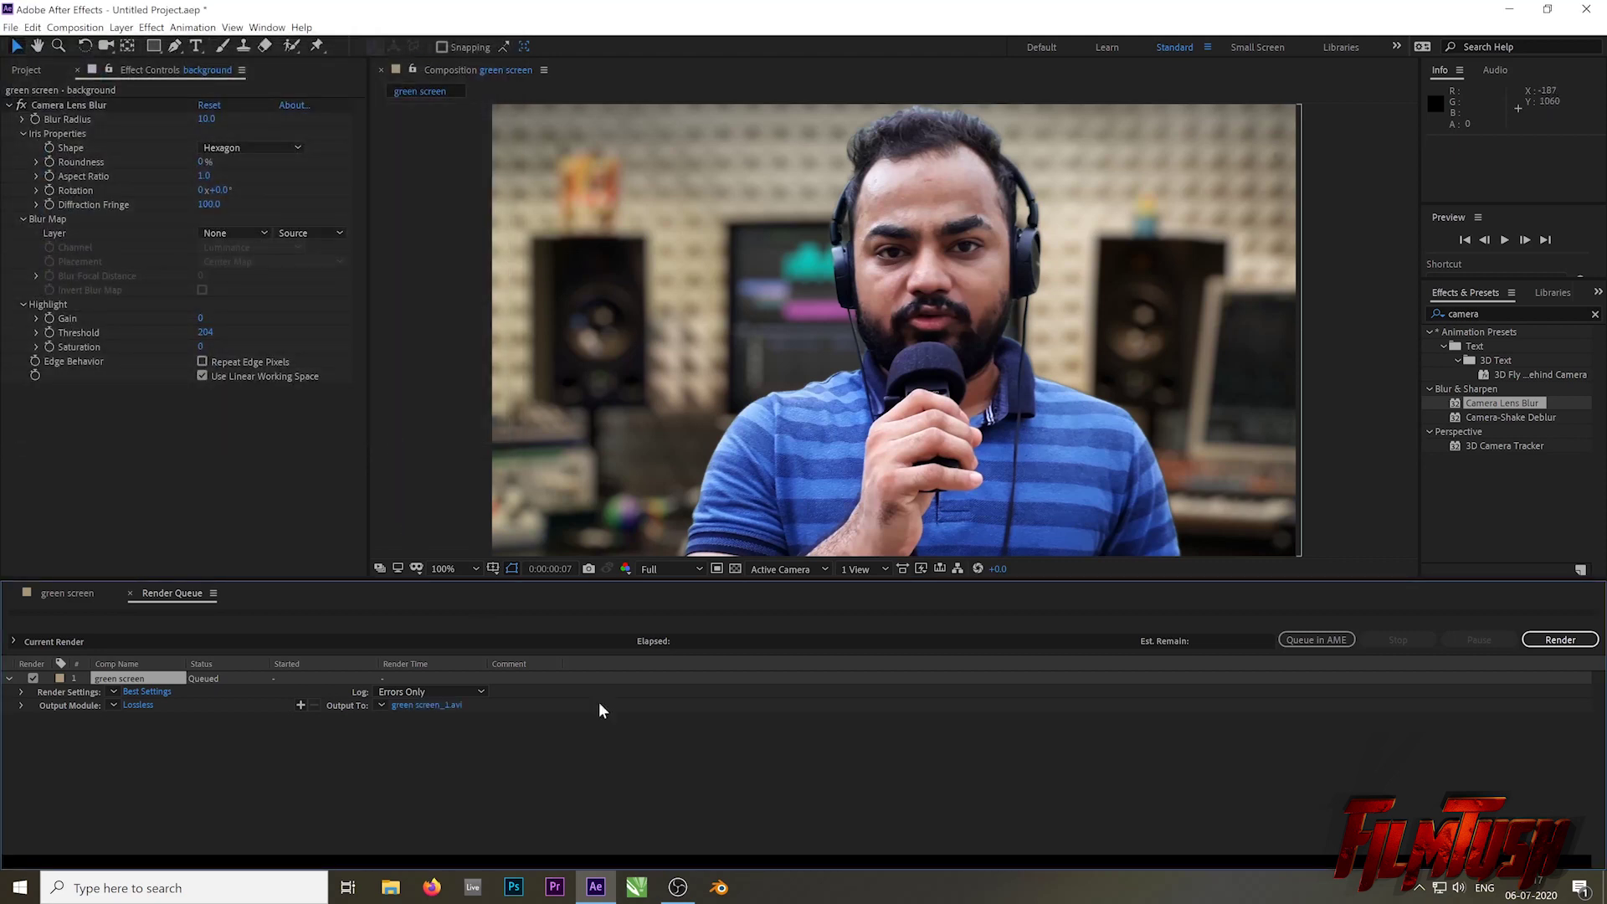
pyautogui.click(1546, 638)
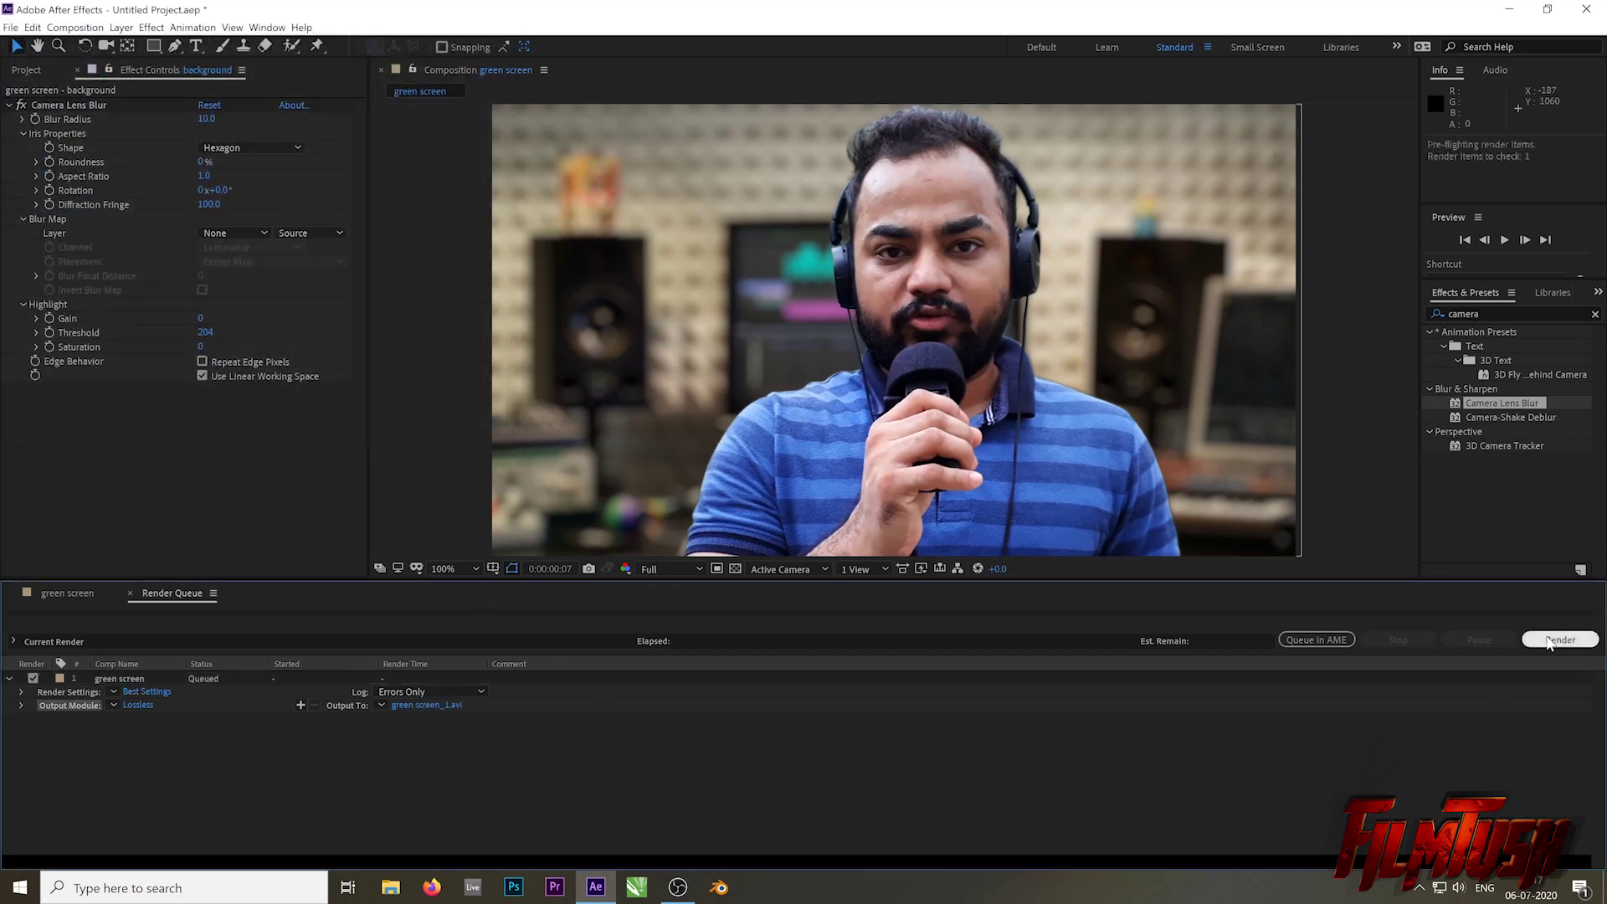